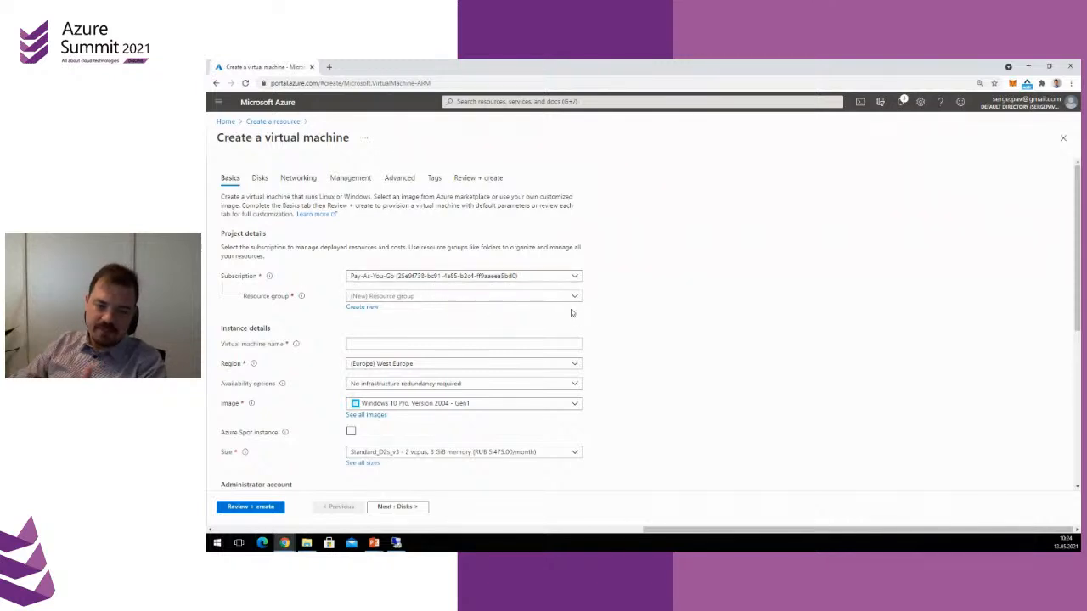
Create a new resource group named testrg for the virtual machine and name the machine testvm
scroll(621, 362, "down", 1)
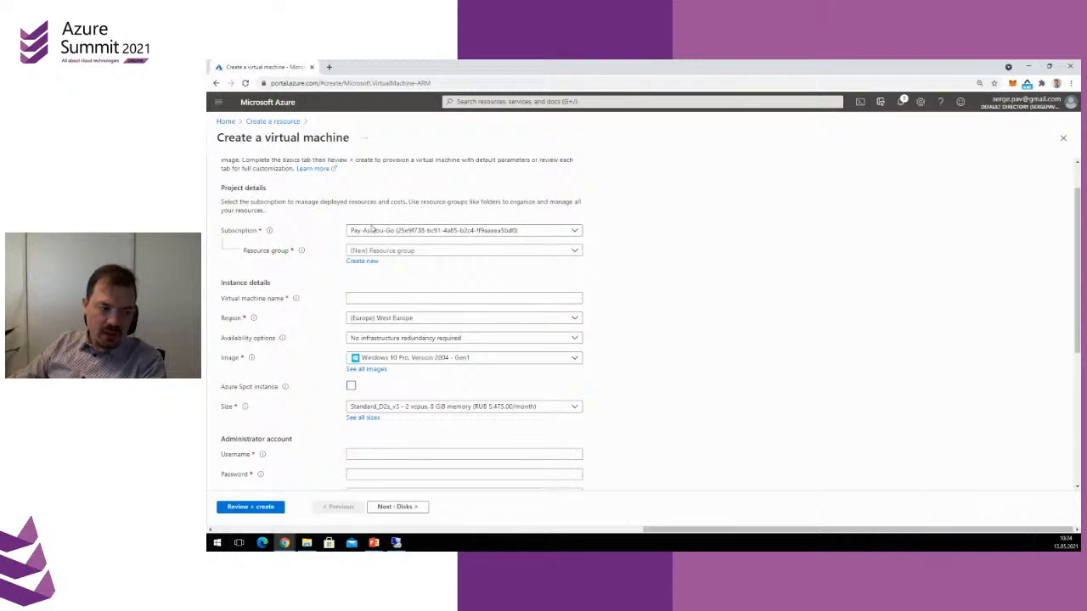
left_click(356, 263)
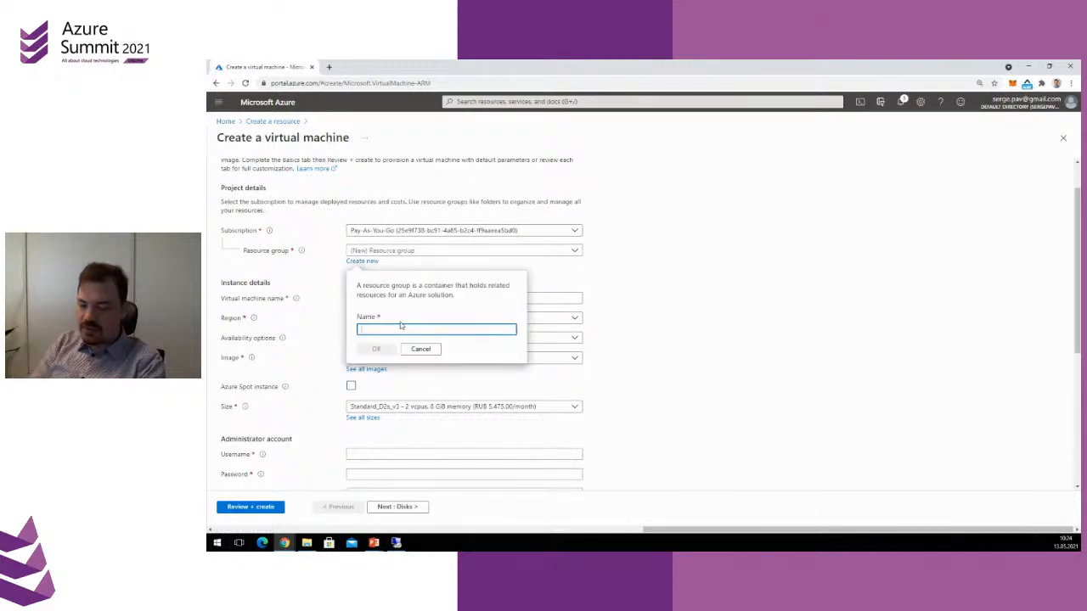
type("testrg")
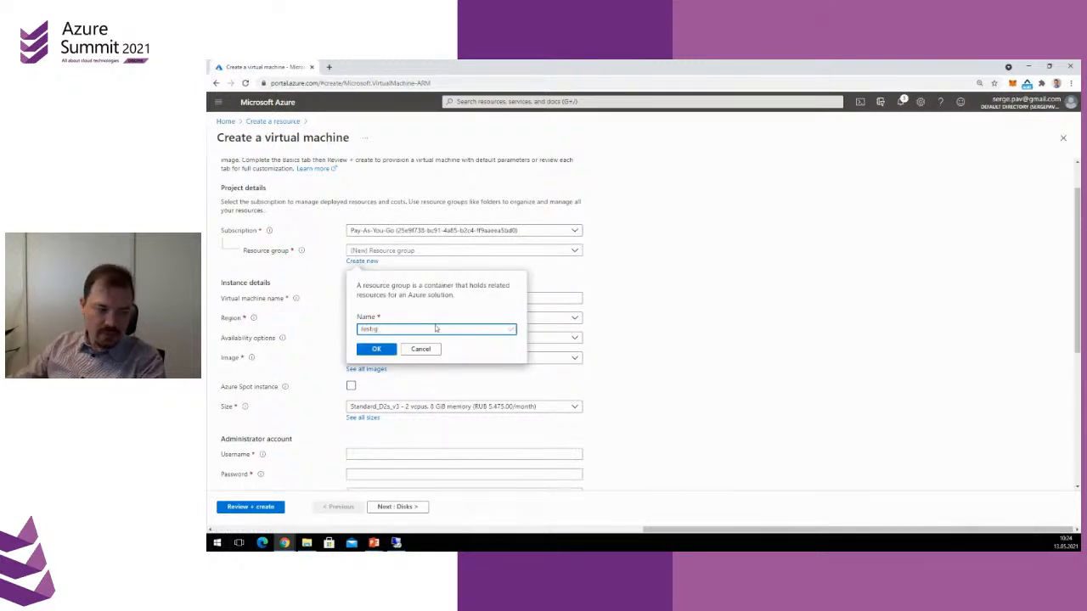
left_click(376, 348)
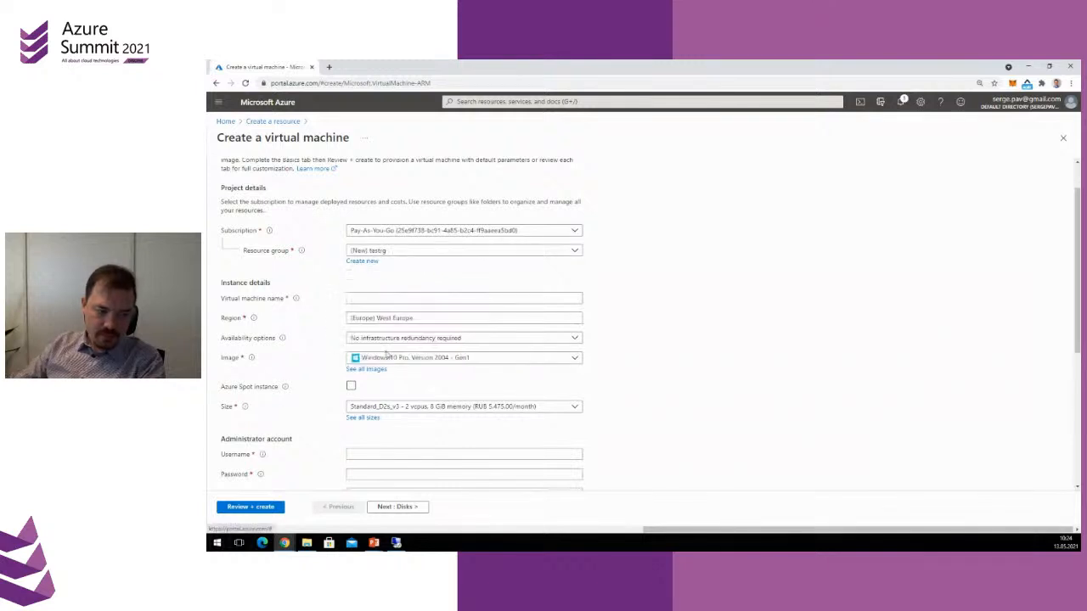
left_click(370, 297)
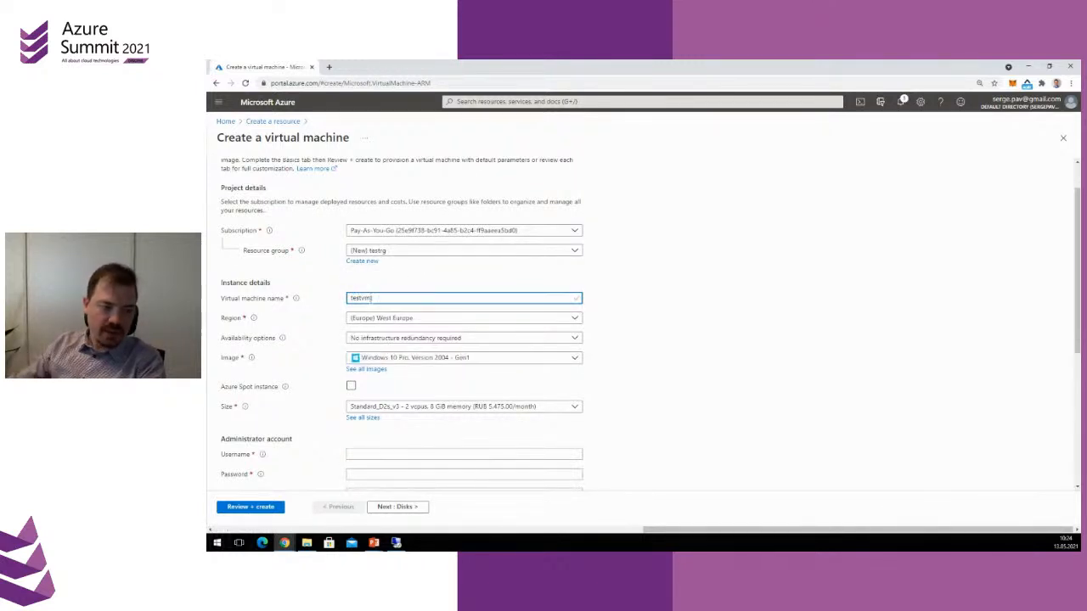
Set the administrator username to testuser and fill in the password and its confirmation
key("ctrl+plus")
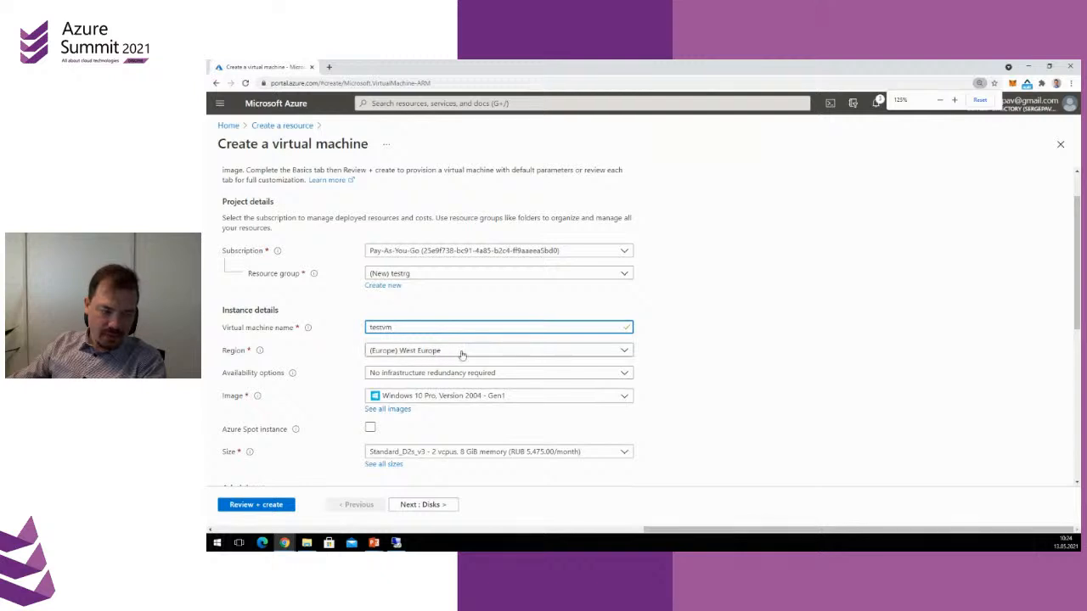
scroll(668, 398, "down", 1)
scroll(612, 398, "down", 1)
left_click(391, 324)
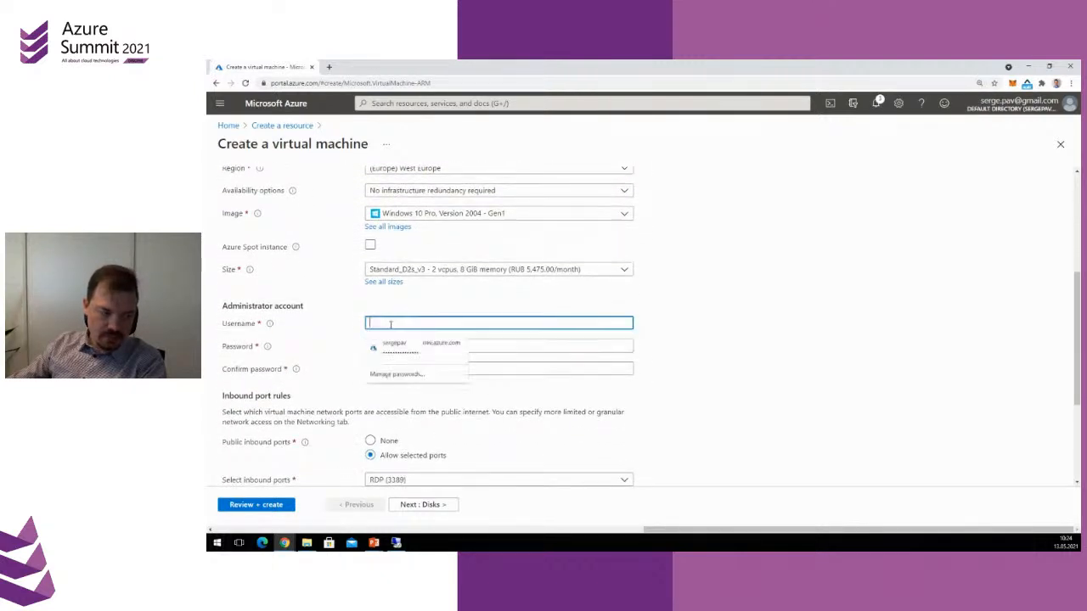
left_click(402, 306)
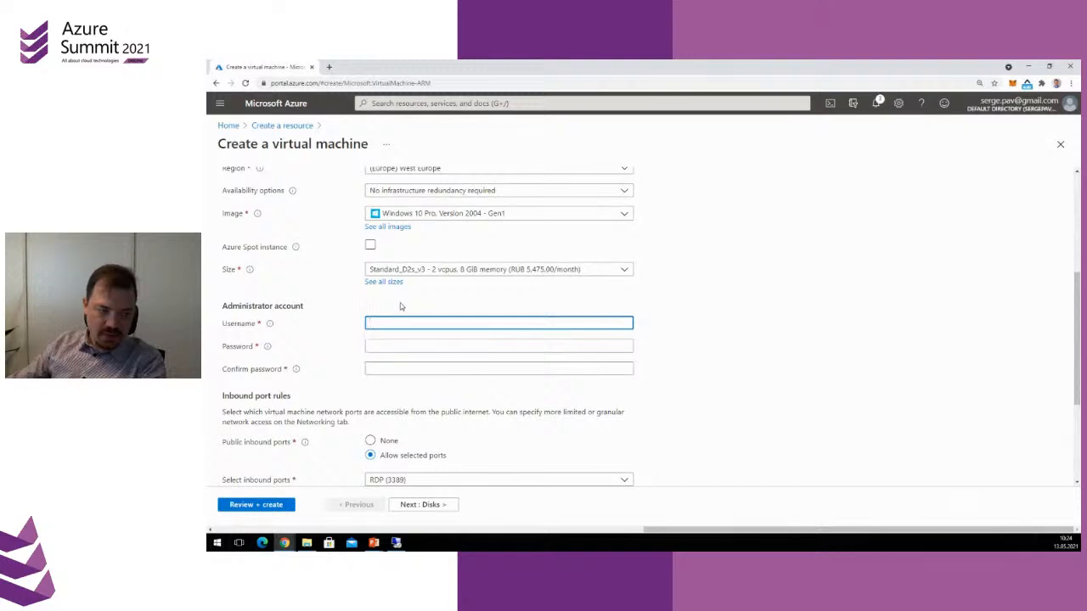
type("testuser")
key("Tab")
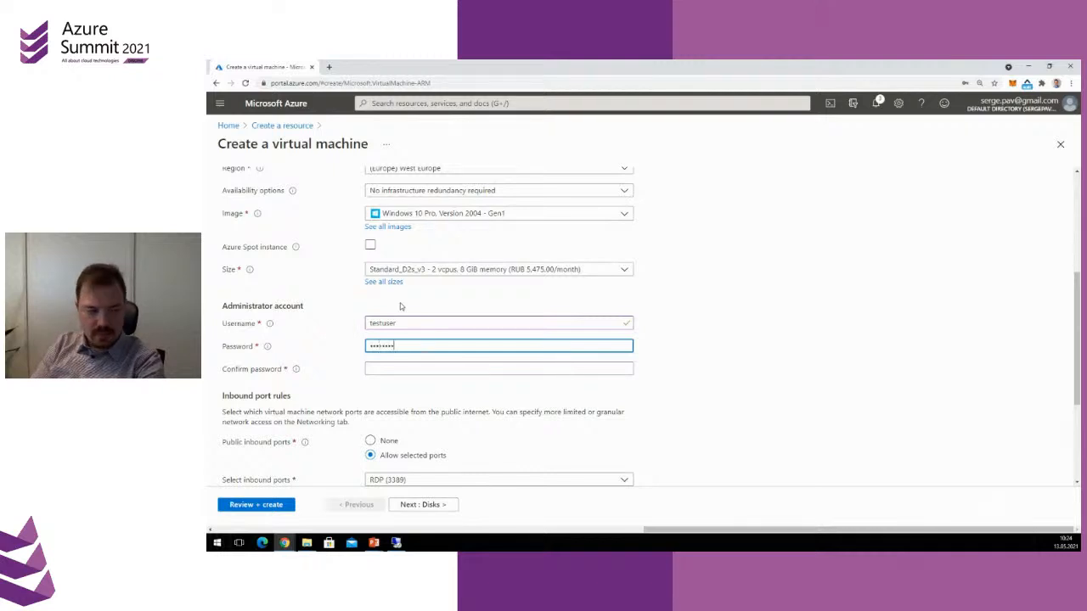
type("123")
key("Tab")
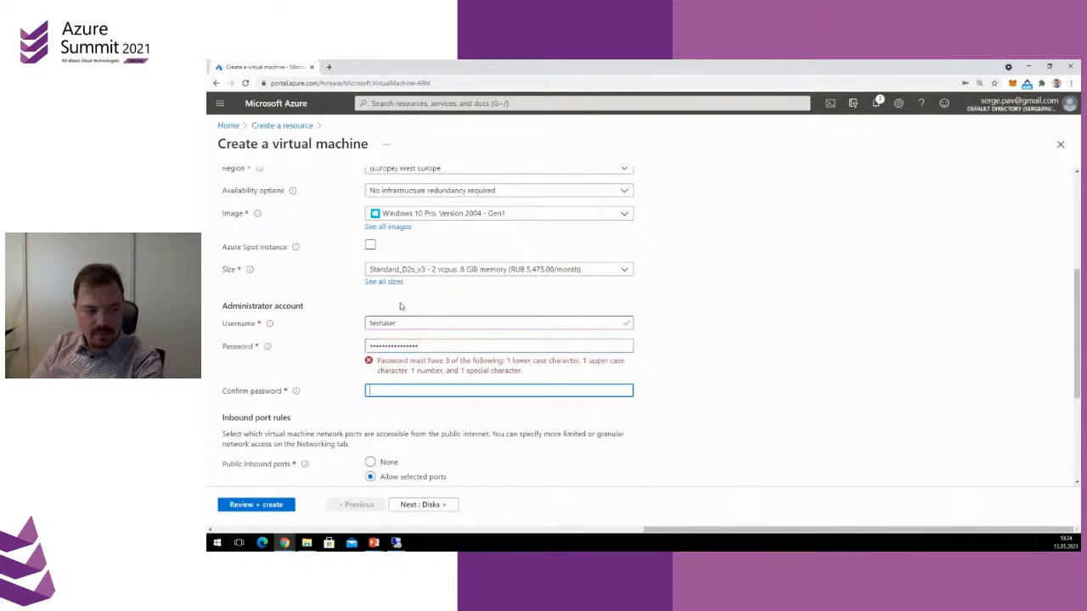
type("t123")
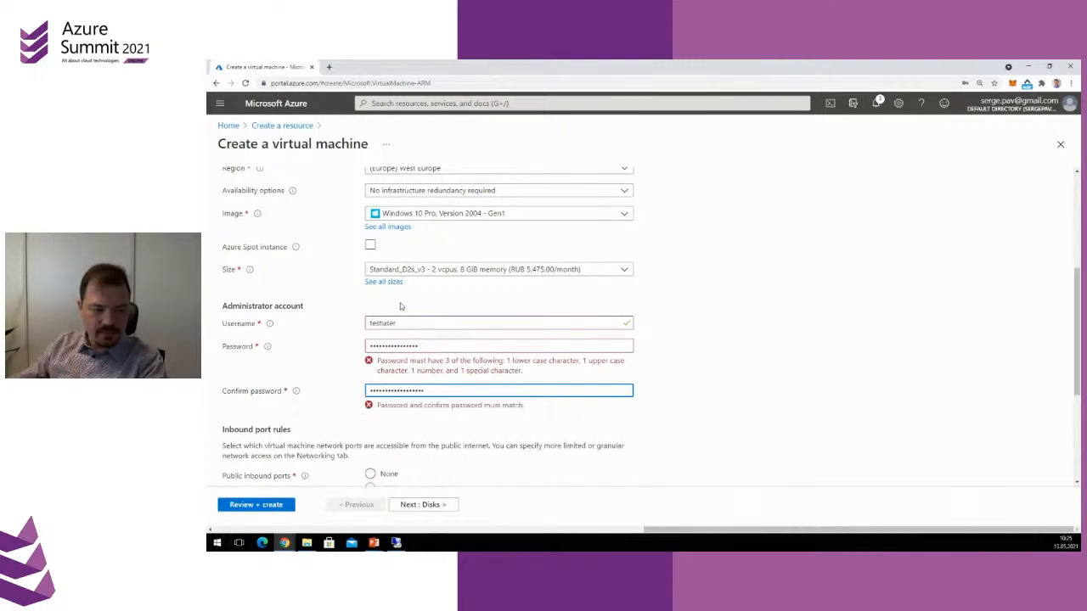
Replace the administrator password with the browser's saved password and clear the password confirmation
left_click(467, 345)
type("••")
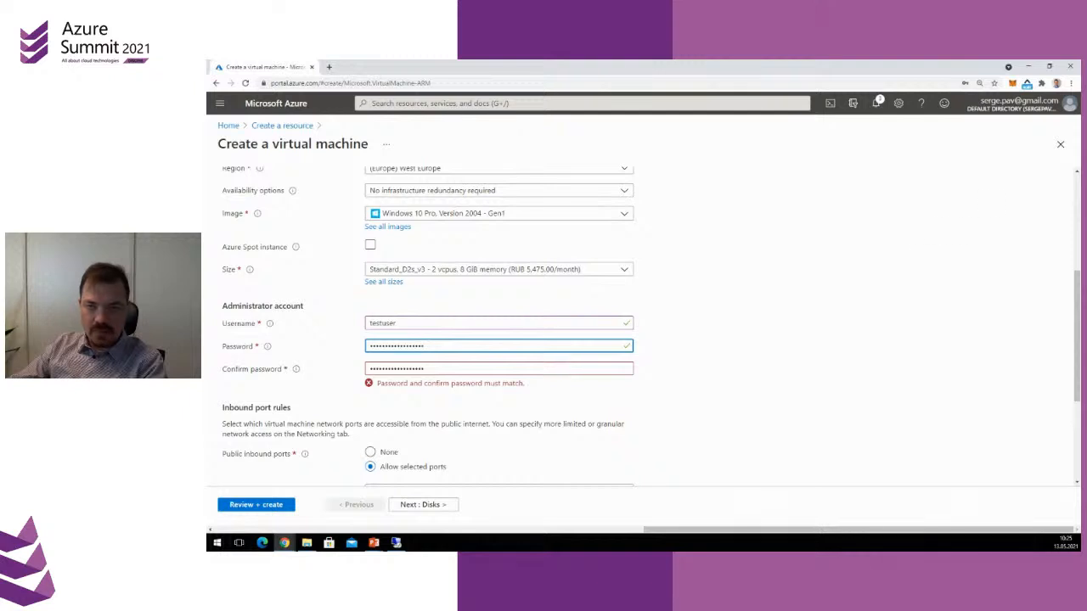
left_click(761, 425)
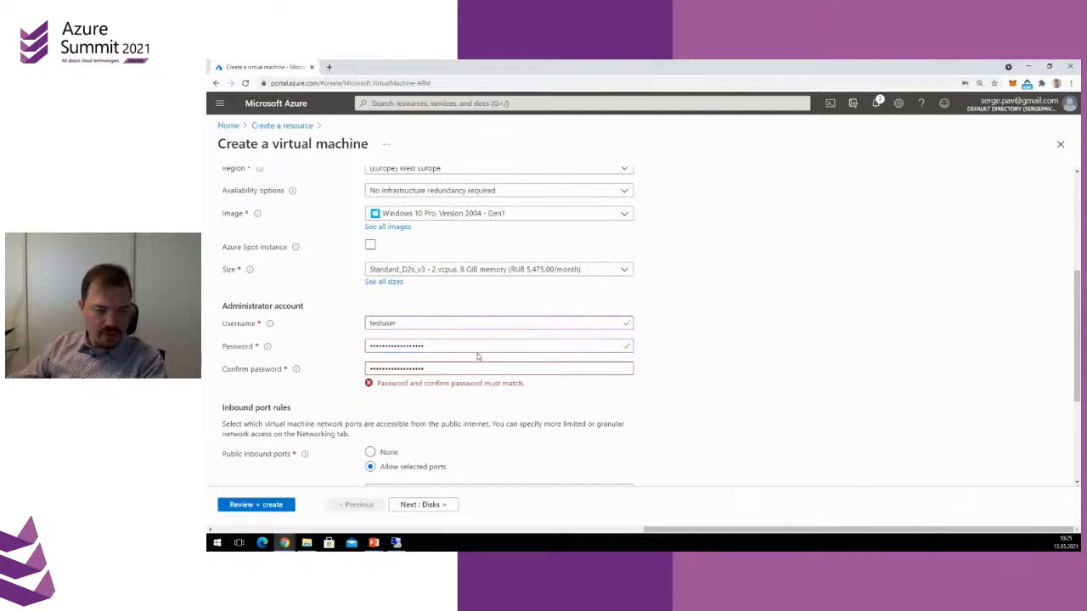
left_click_drag(477, 347, 287, 347)
key("BackSpace")
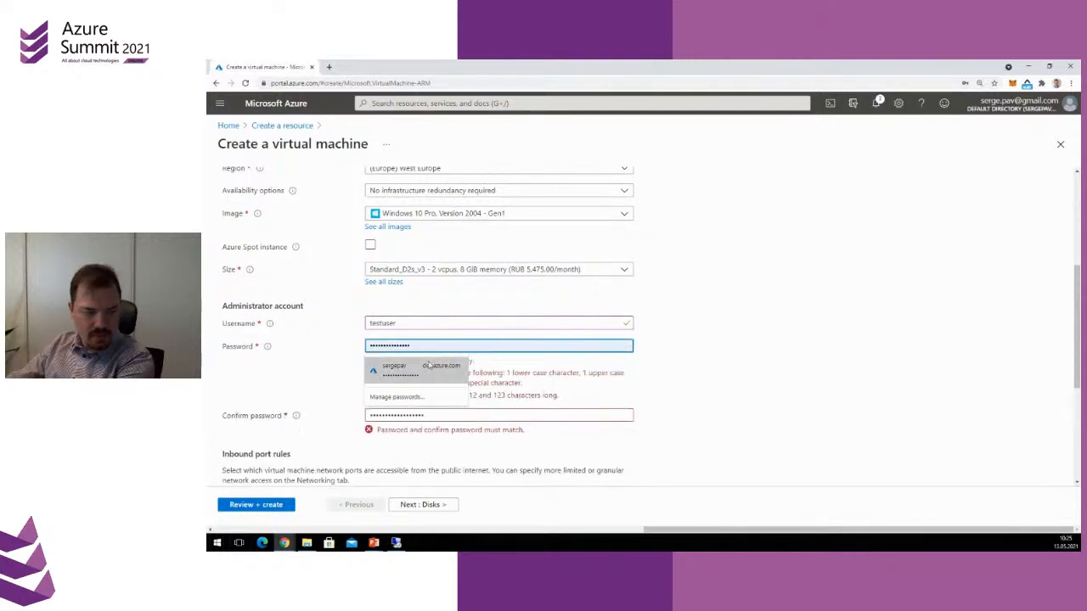
left_click(419, 368)
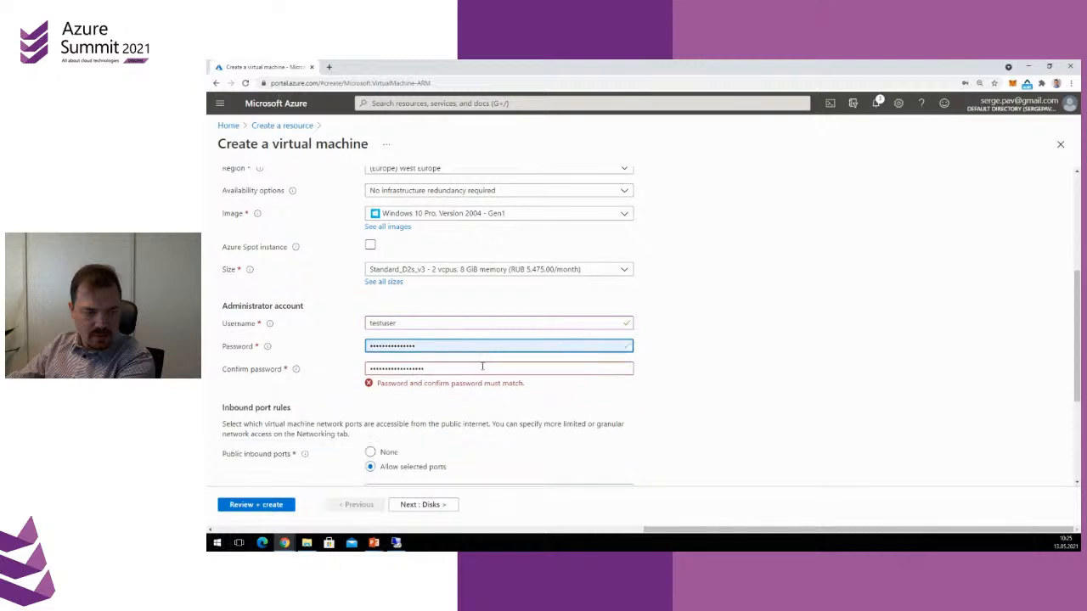
left_click_drag(465, 370, 306, 368)
key("BackSpace")
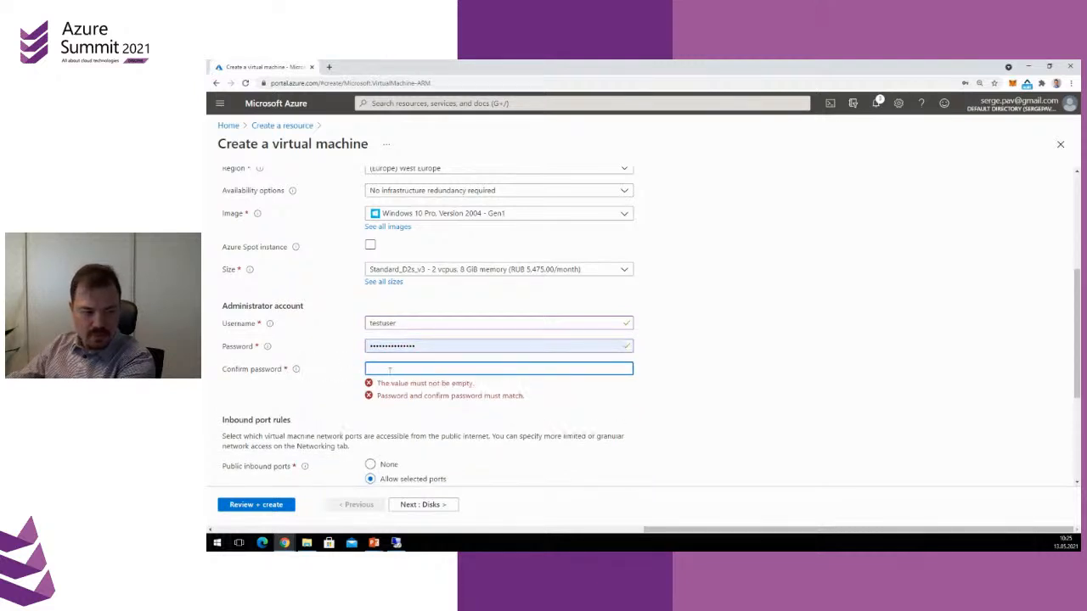
Paste the same password into both the administrator password and the confirmation
left_click(419, 346)
left_click(438, 369)
left_click(438, 349)
left_click(766, 315)
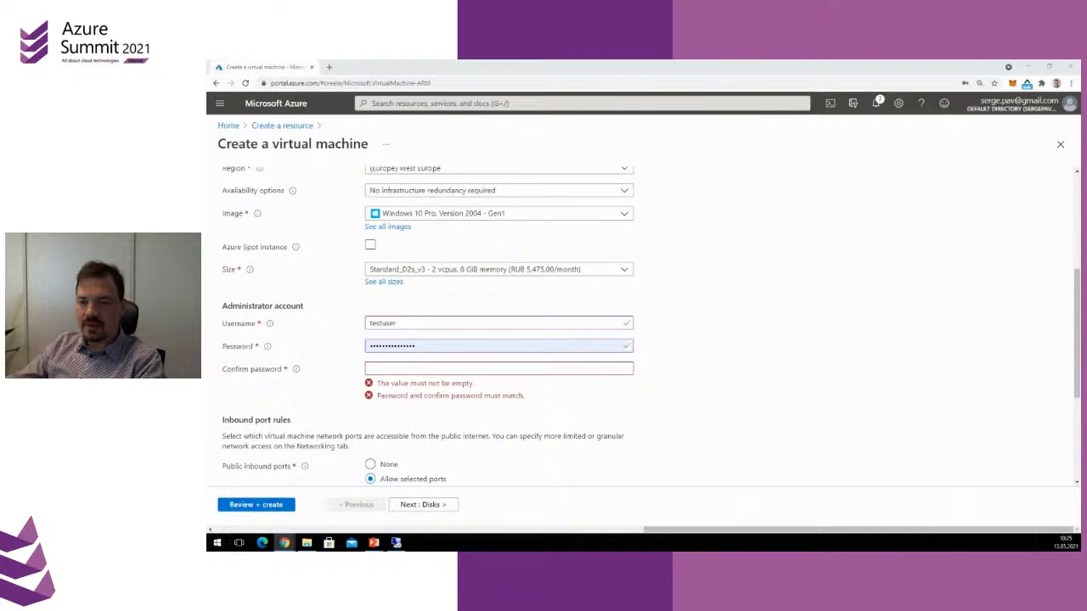
left_click_drag(420, 345, 257, 341)
key("ctrl+v")
left_click(382, 371)
key("ctrl+v")
left_click(716, 379)
Confirm the eligible Windows 10 license with multi-tenant hosting rights and proceed to the disk options
scroll(709, 381, "down", 3)
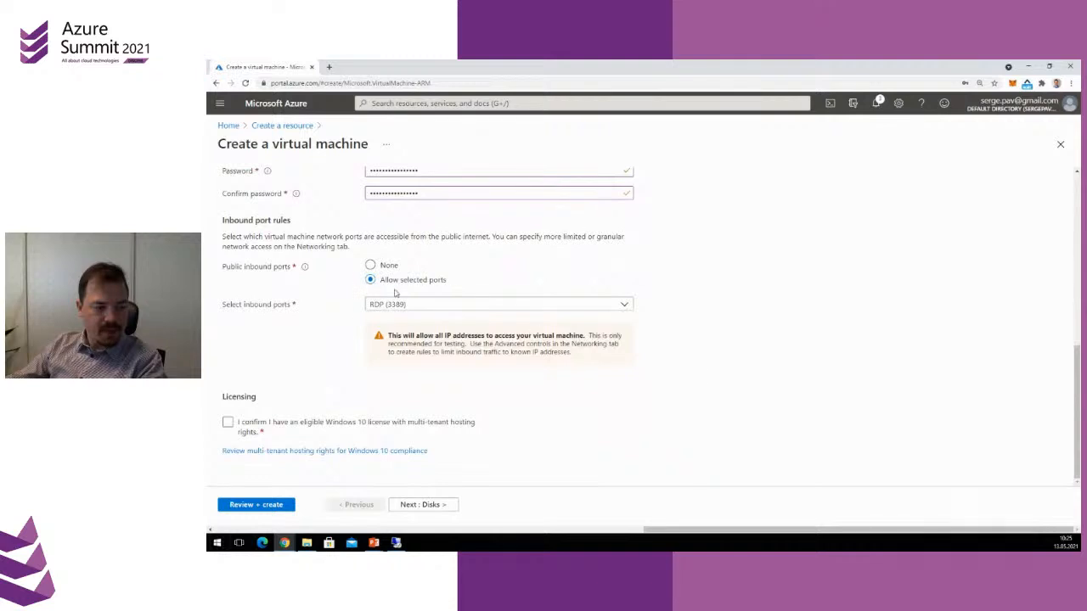
left_click(228, 424)
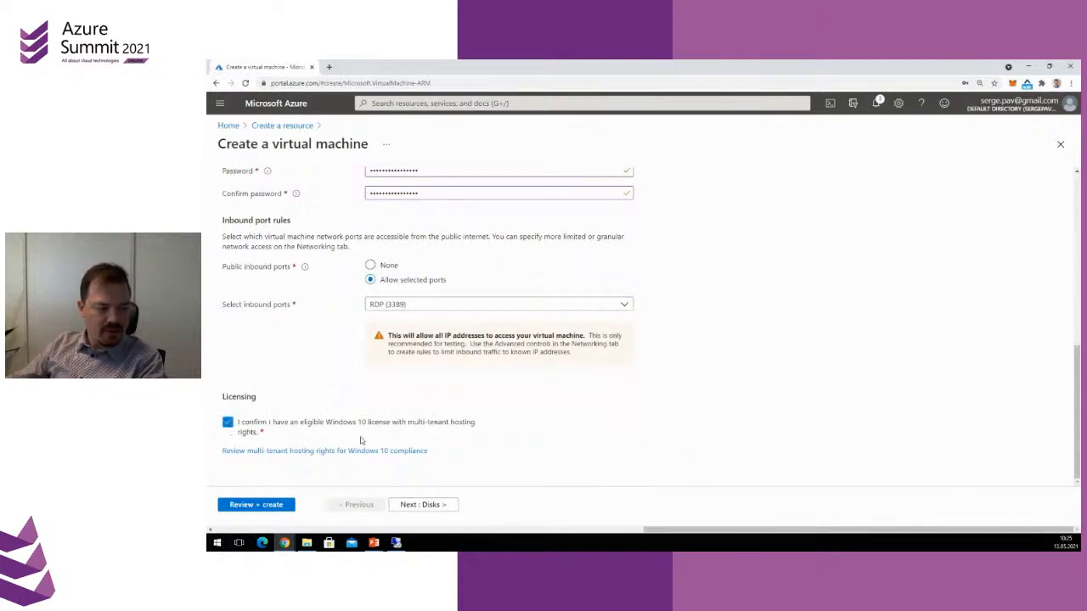
left_click(427, 505)
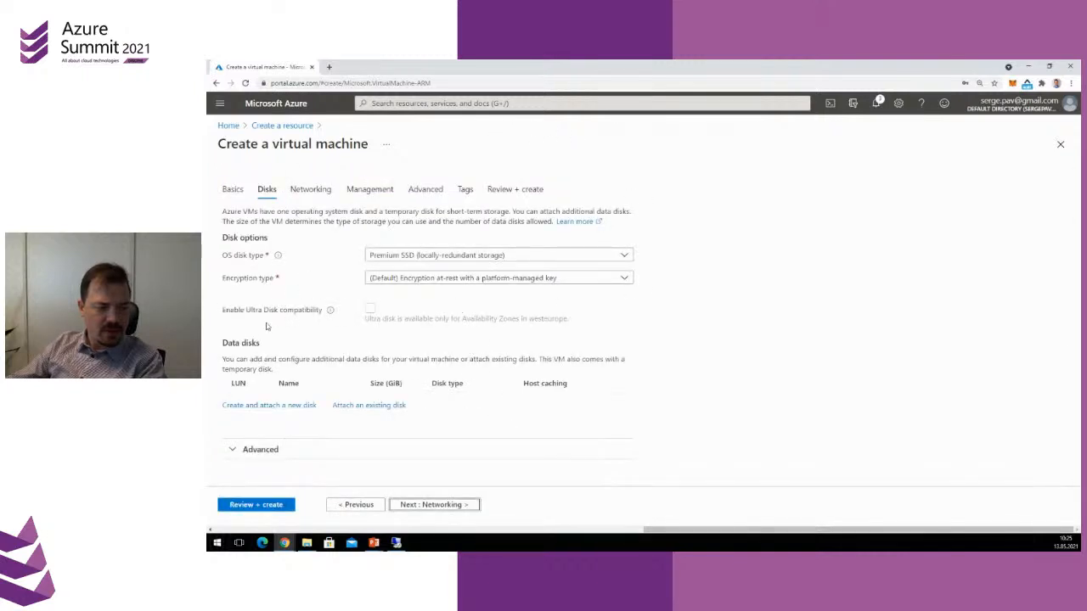
Examine the networking, management, advanced and tag settings of the virtual machine, and go back over the basic settings
left_click(434, 504)
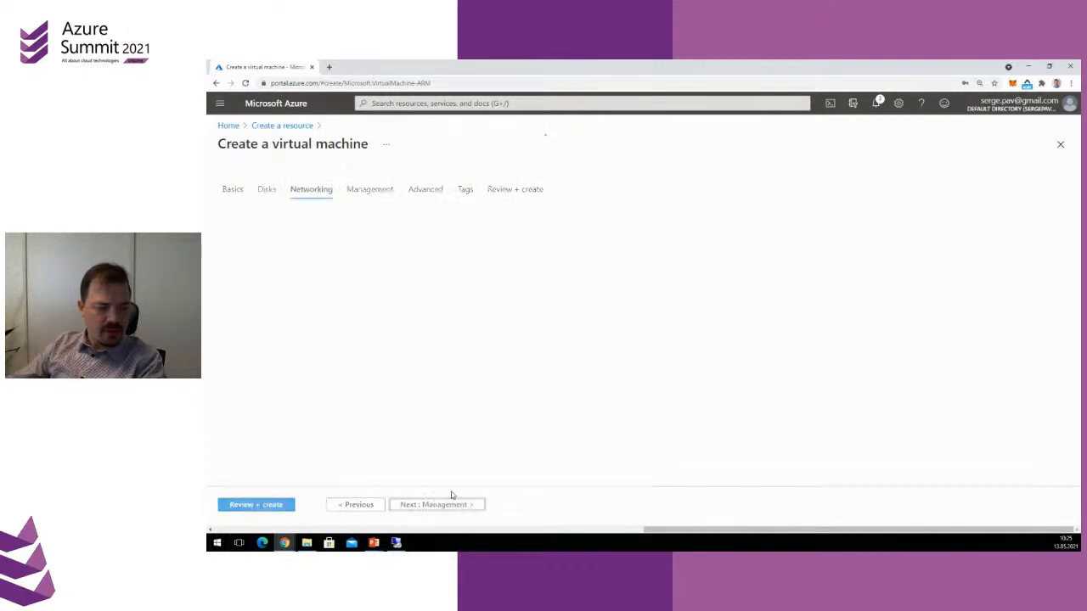
scroll(563, 463, "down", 1)
scroll(563, 463, "down", 3)
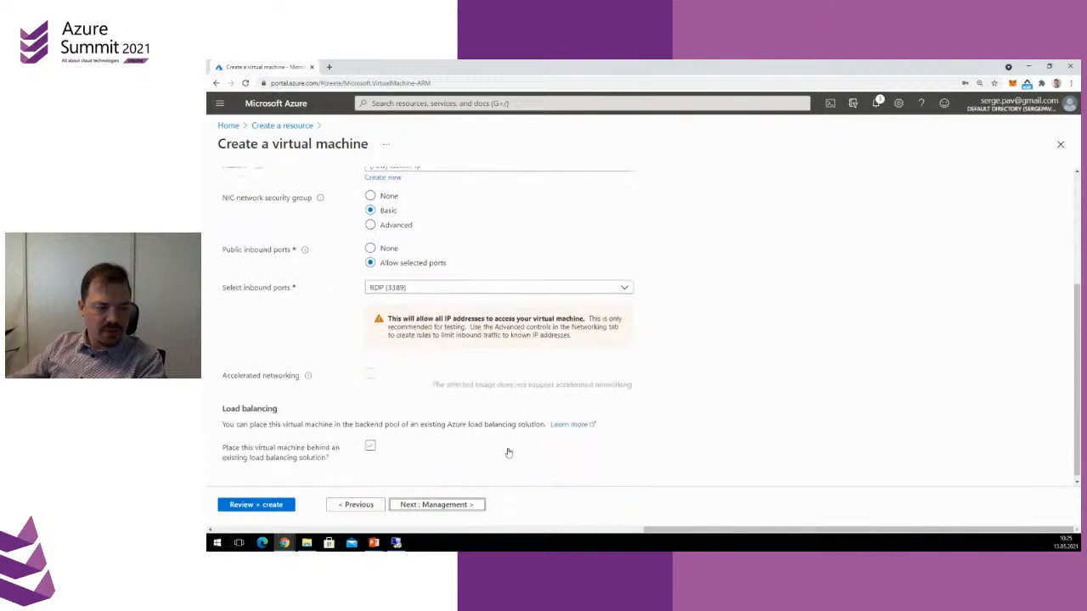
left_click(433, 505)
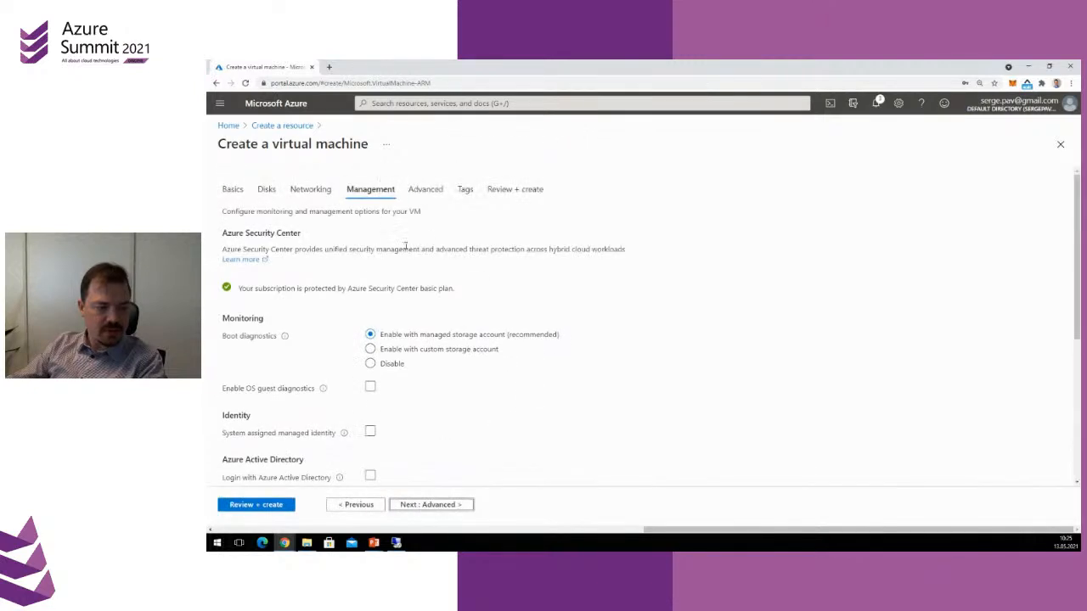
left_click(427, 504)
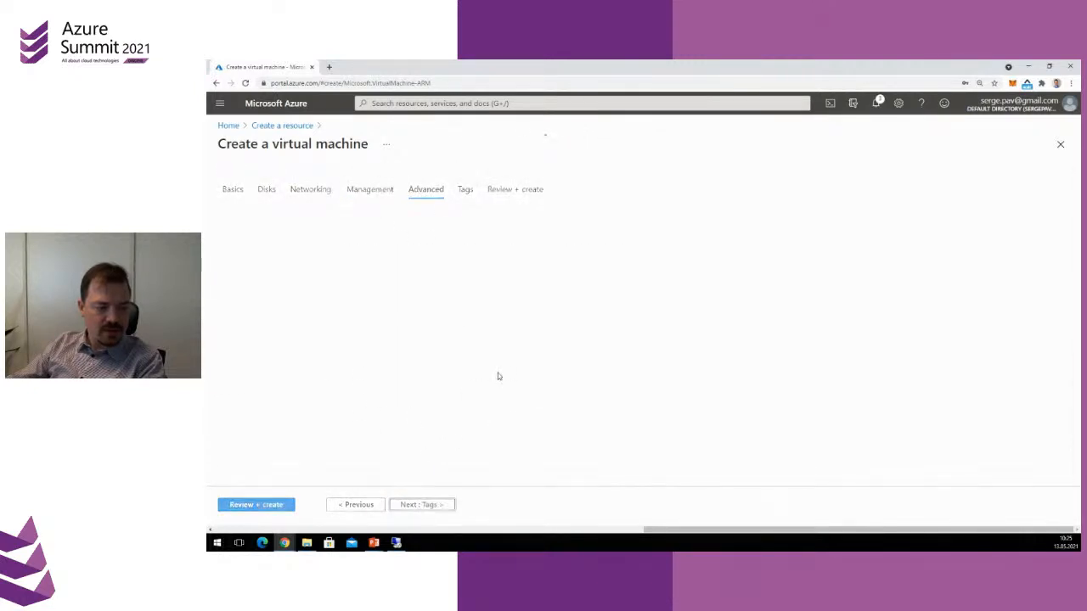
left_click(418, 505)
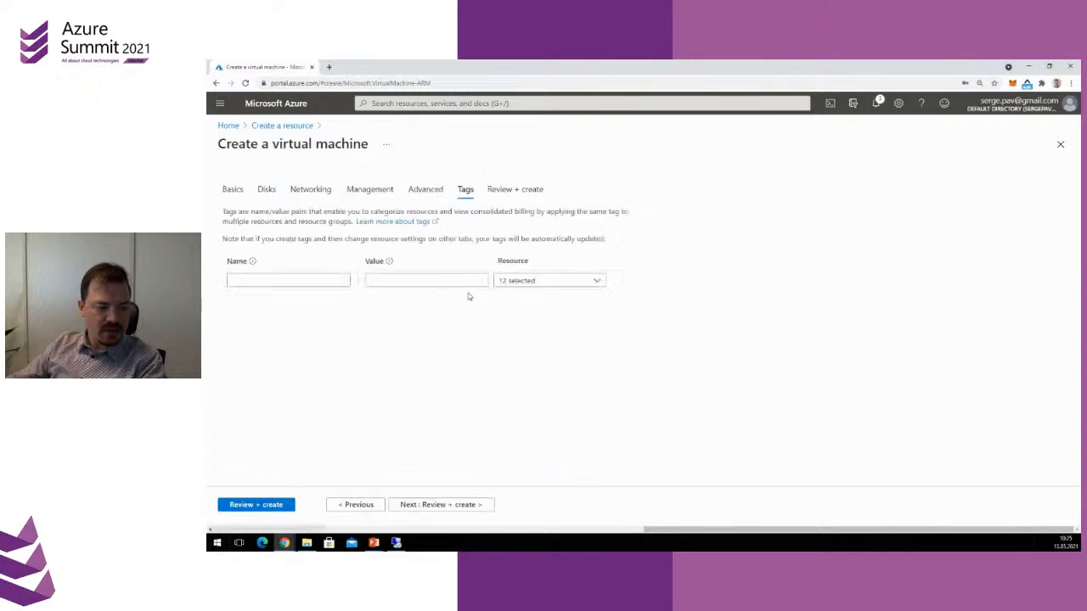
left_click(423, 188)
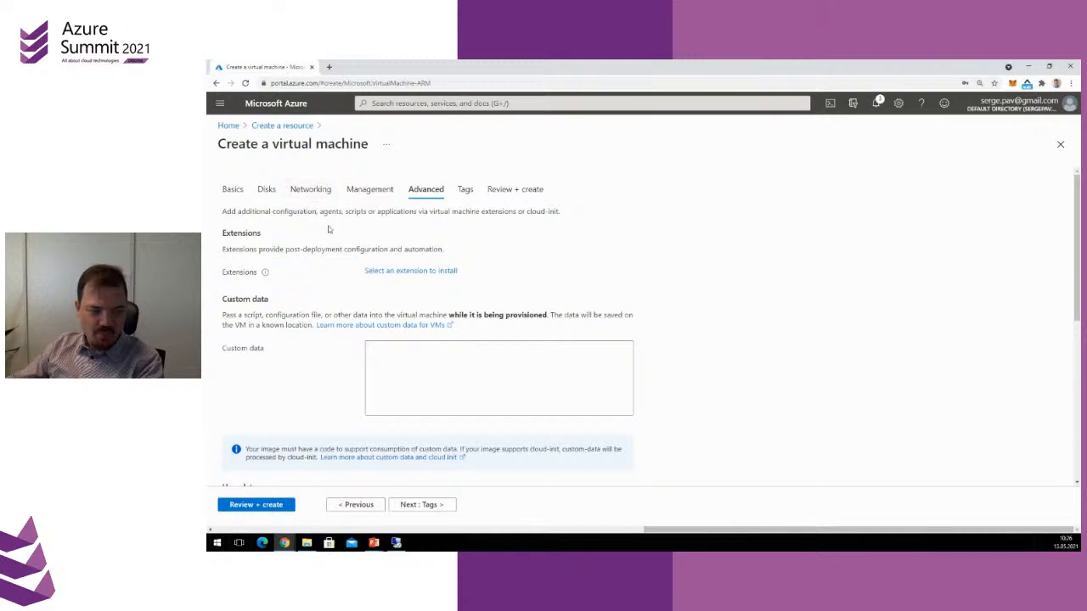
left_click(233, 190)
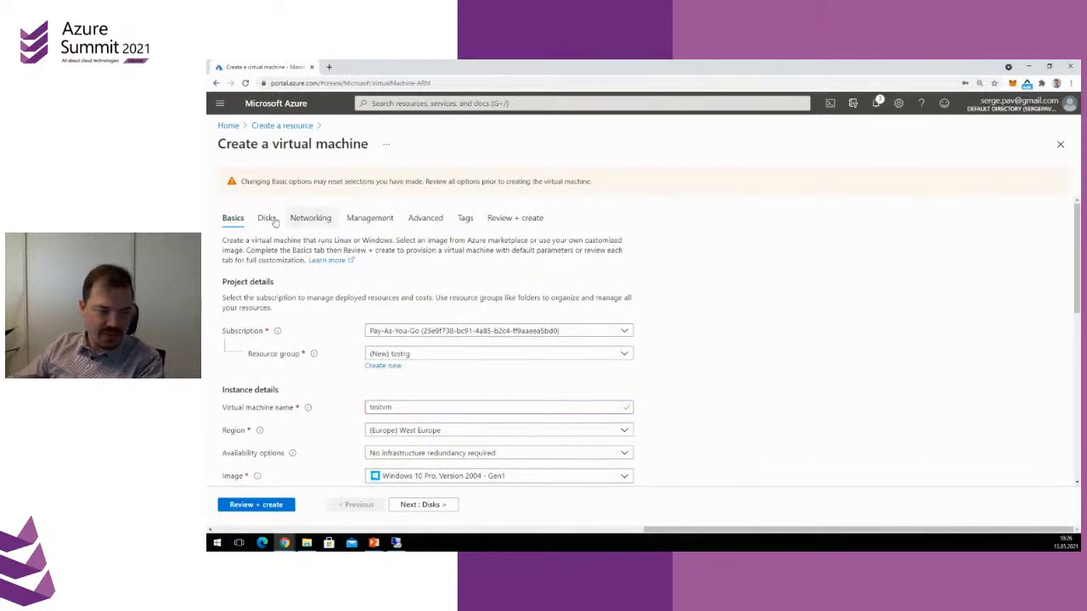
scroll(687, 400, "down", 1)
scroll(687, 400, "down", 2)
scroll(684, 398, "up", 3)
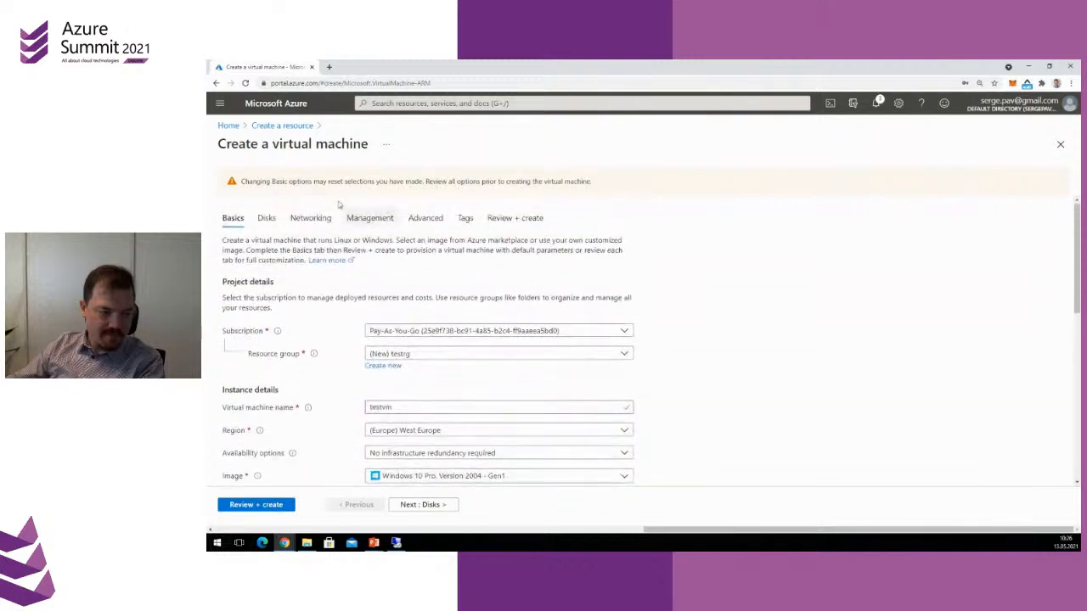
Discard the unsaved virtual machine, return to resource creation and search the marketplace for ubuntu
left_click(285, 127)
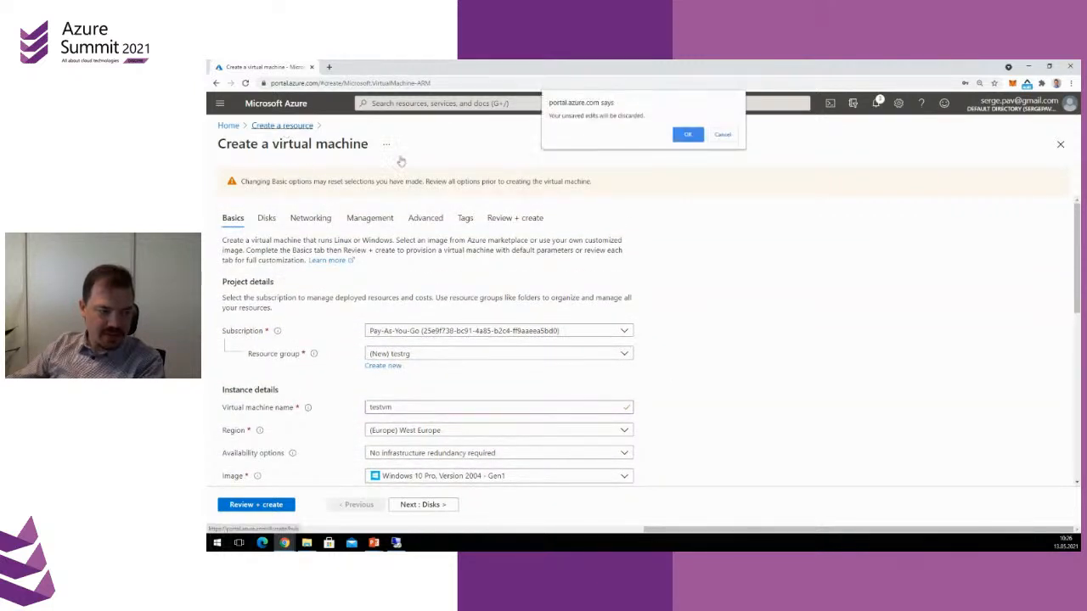
left_click(687, 134)
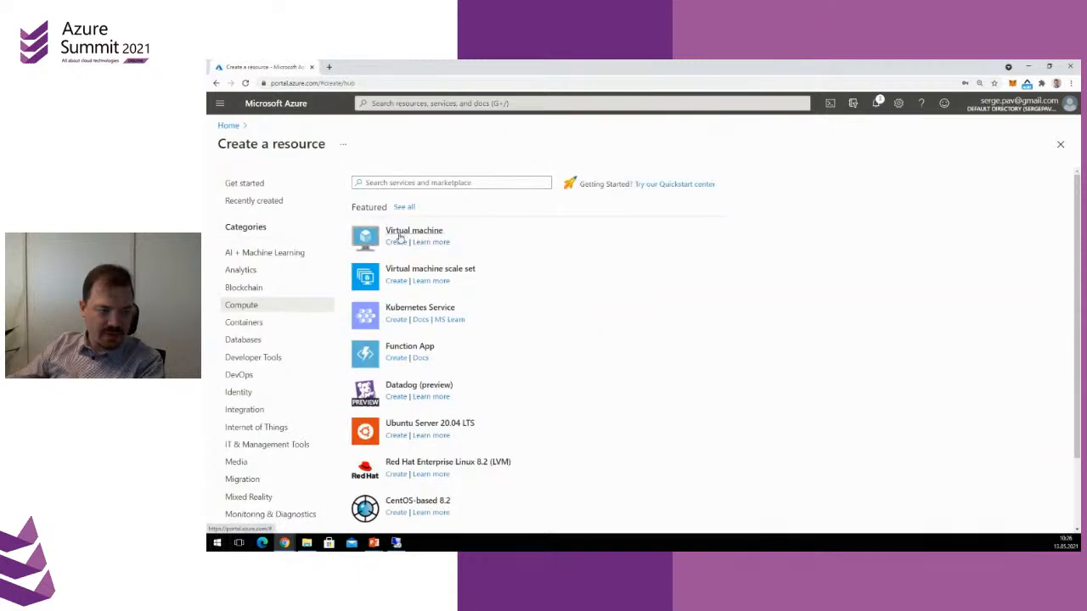
left_click(394, 181)
type("ubun")
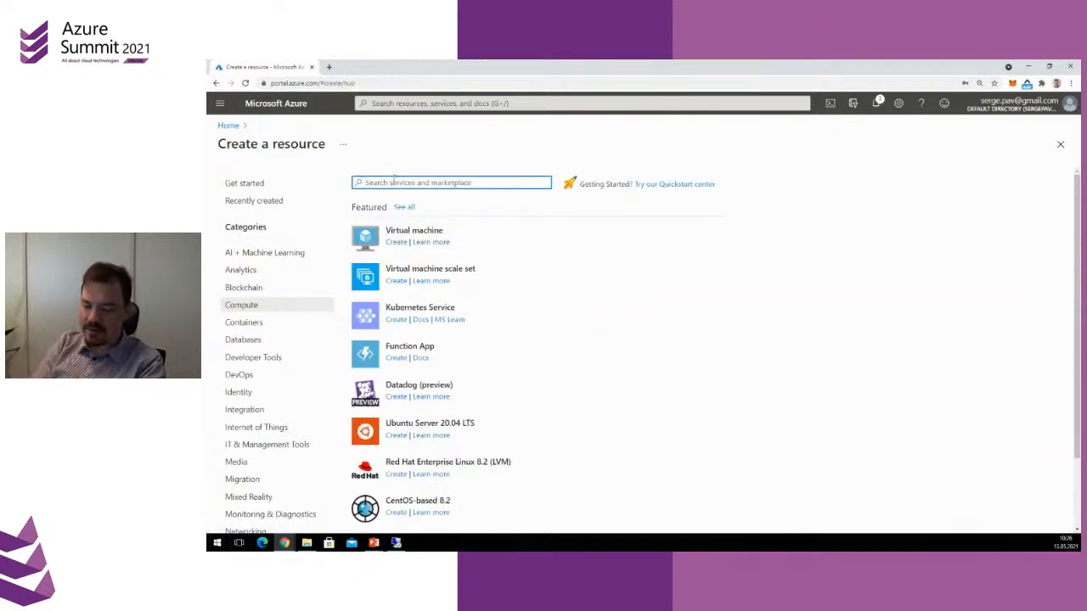
type("tu")
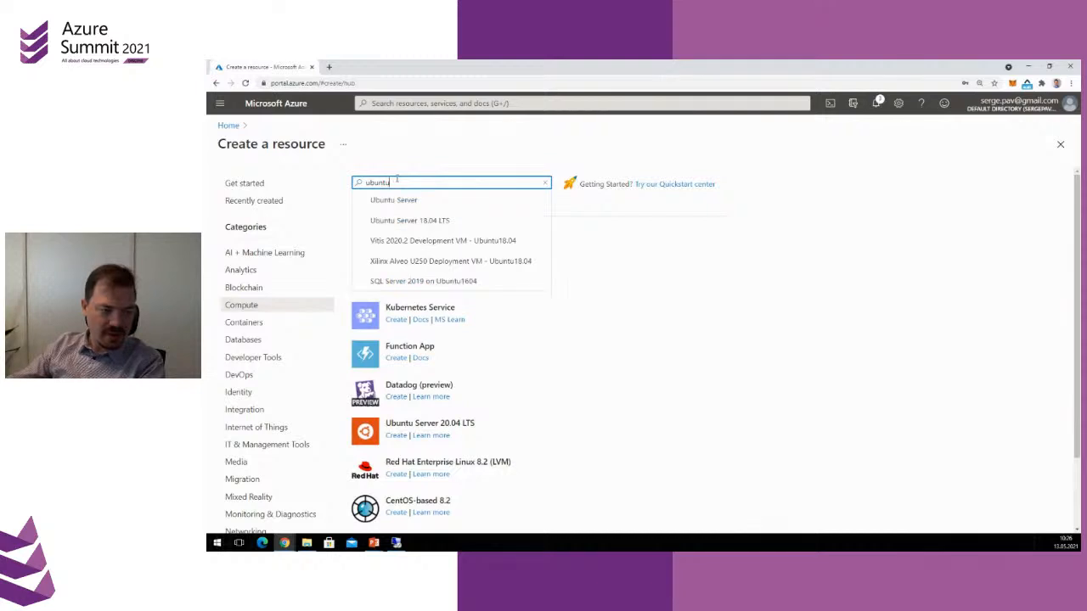
Start creating a virtual machine from the Ubuntu Server 18.04 LTS marketplace offer
left_click(411, 220)
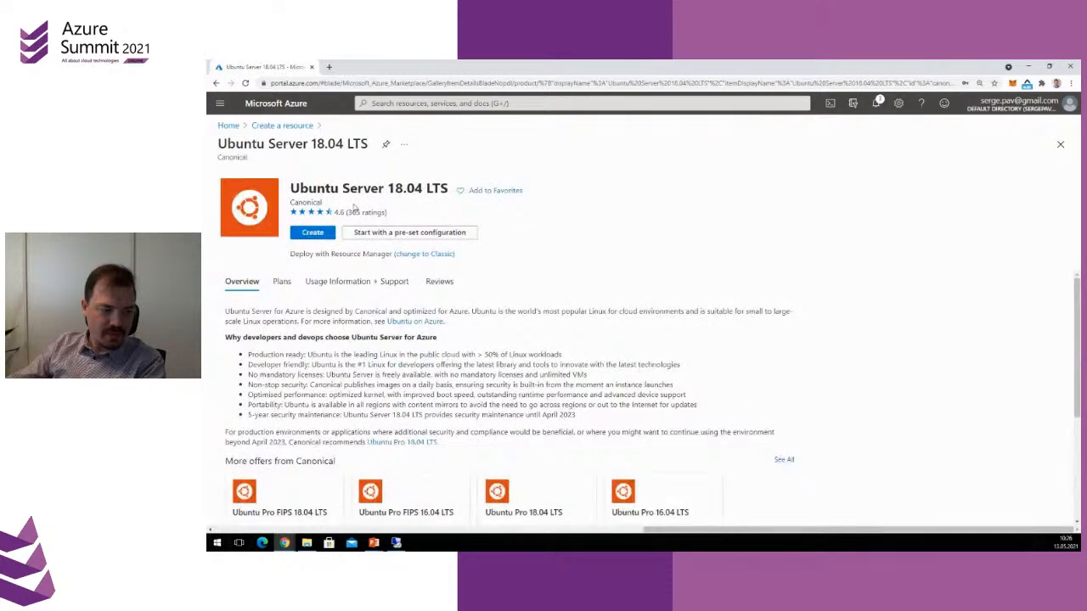
left_click(311, 234)
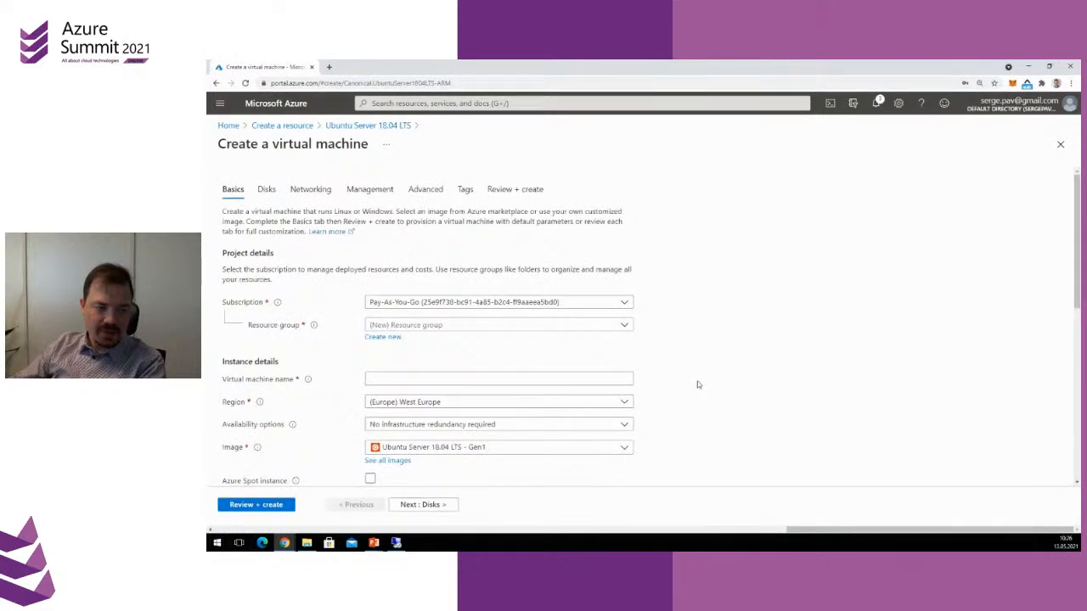
scroll(696, 384, "down", 1)
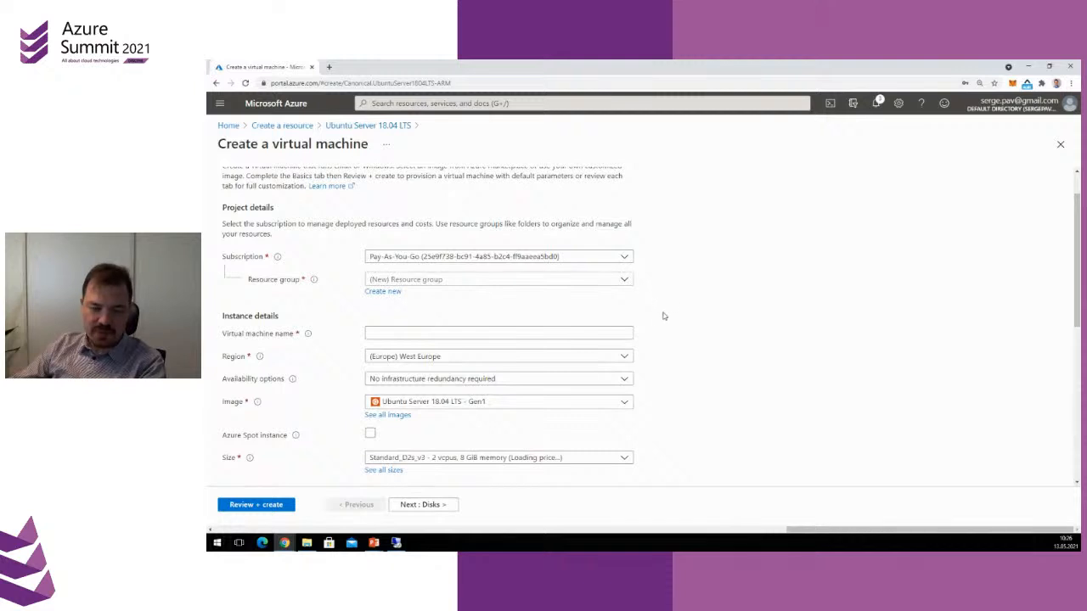
Create a new resource group named testrg for the virtual machine
left_click(399, 282)
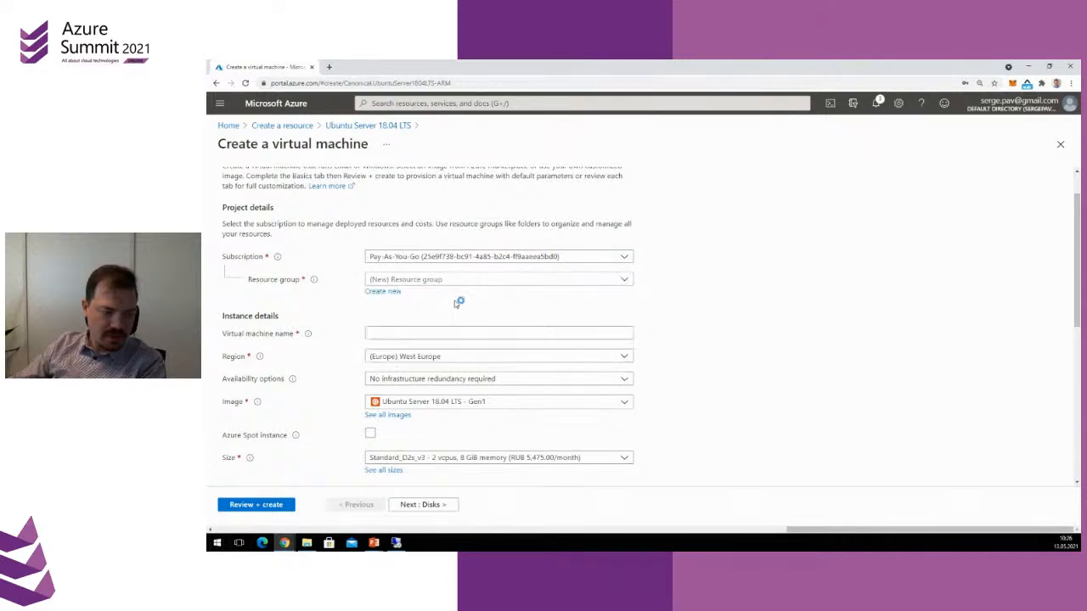
left_click(382, 291)
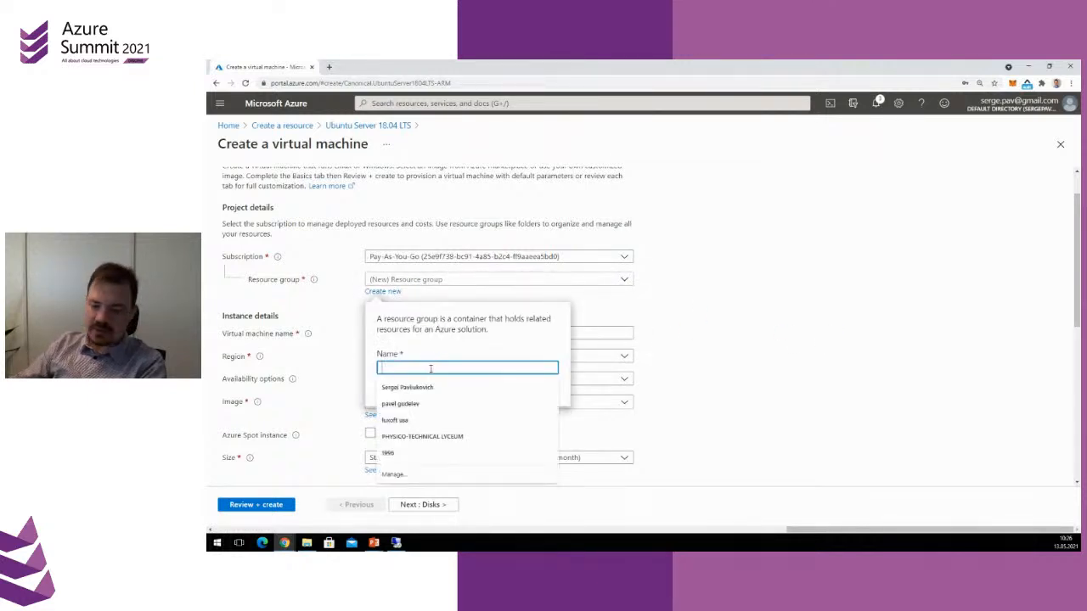
type("testrg")
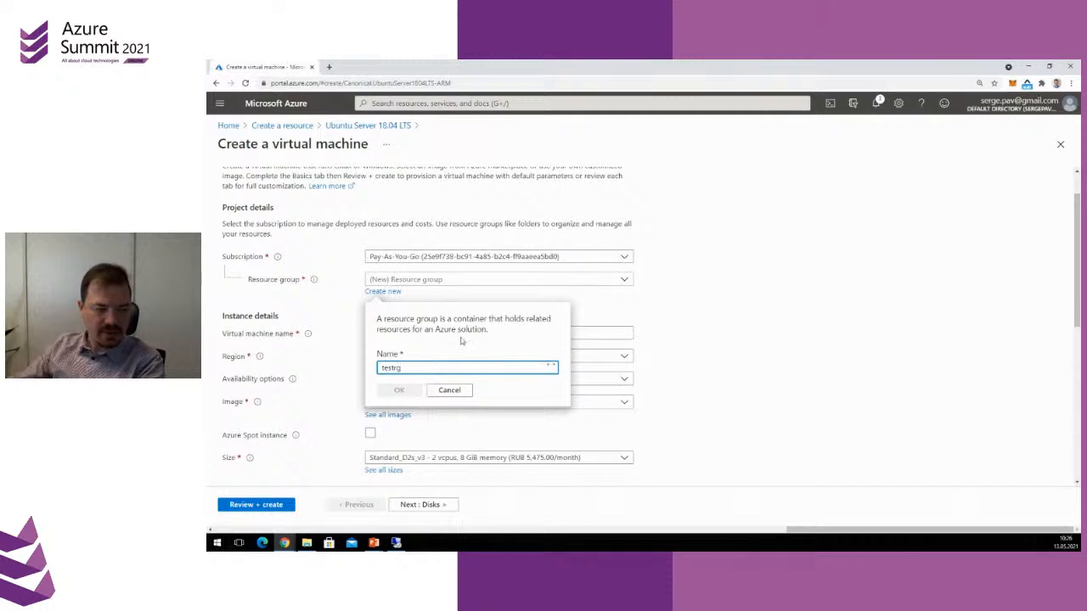
left_click(395, 390)
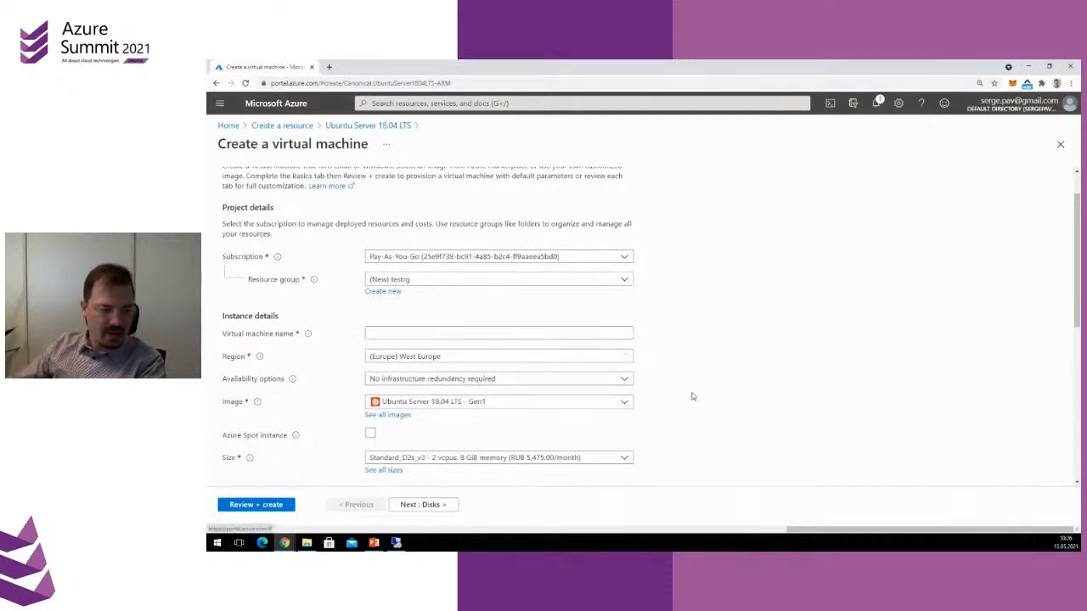
Name the virtual machine testvm
scroll(694, 395, "down", 1)
left_click(405, 288)
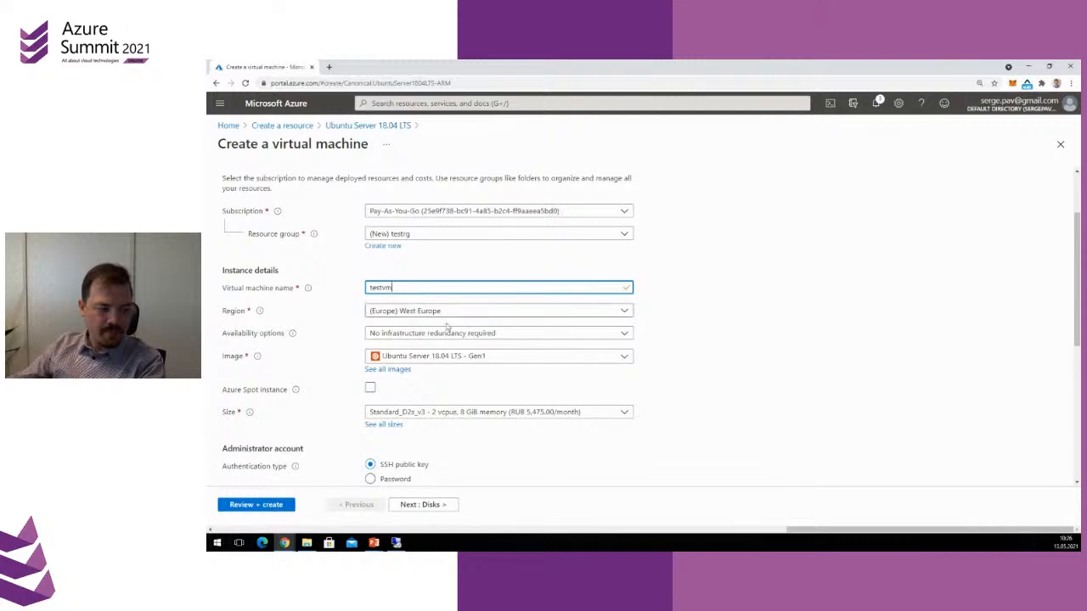
left_click(644, 390)
Keep the remaining basic, disk, networking and management settings at their defaults and proceed to the advanced settings
scroll(644, 390, "down", 2)
scroll(643, 390, "down", 6)
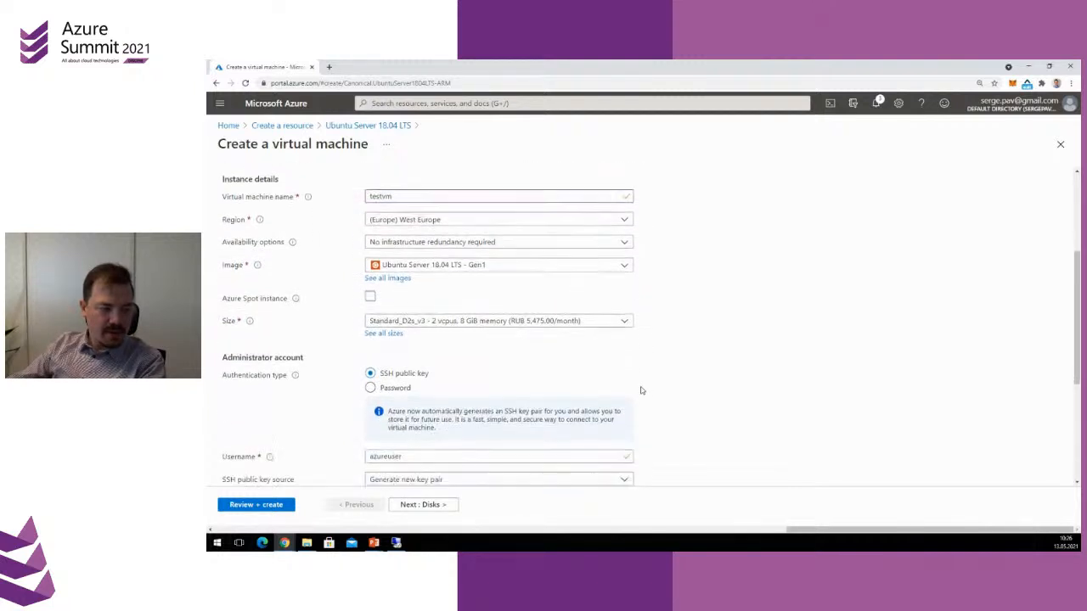
left_click(438, 506)
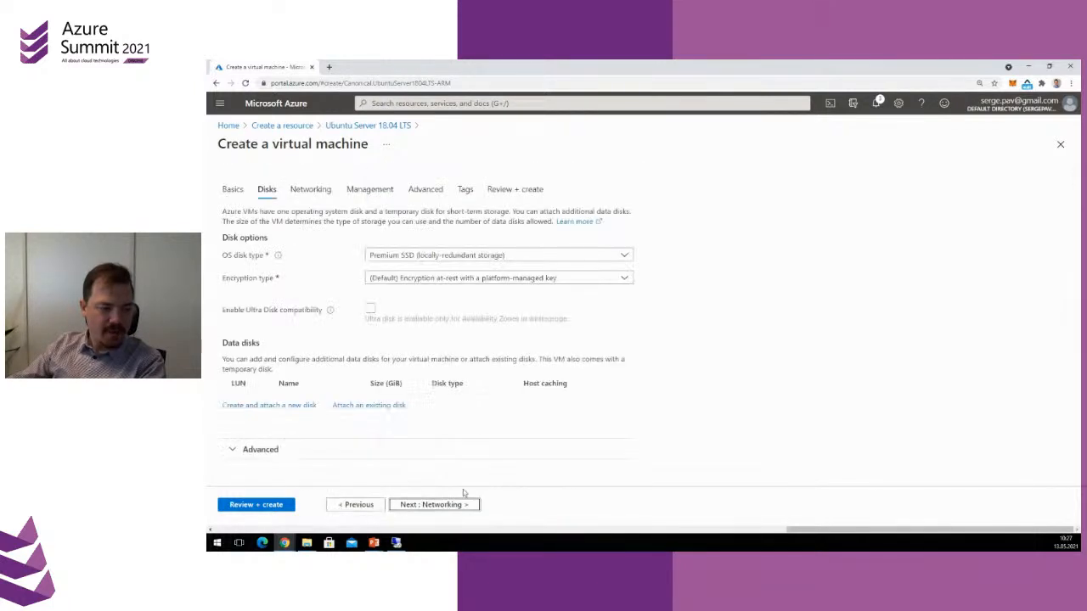
left_click(433, 503)
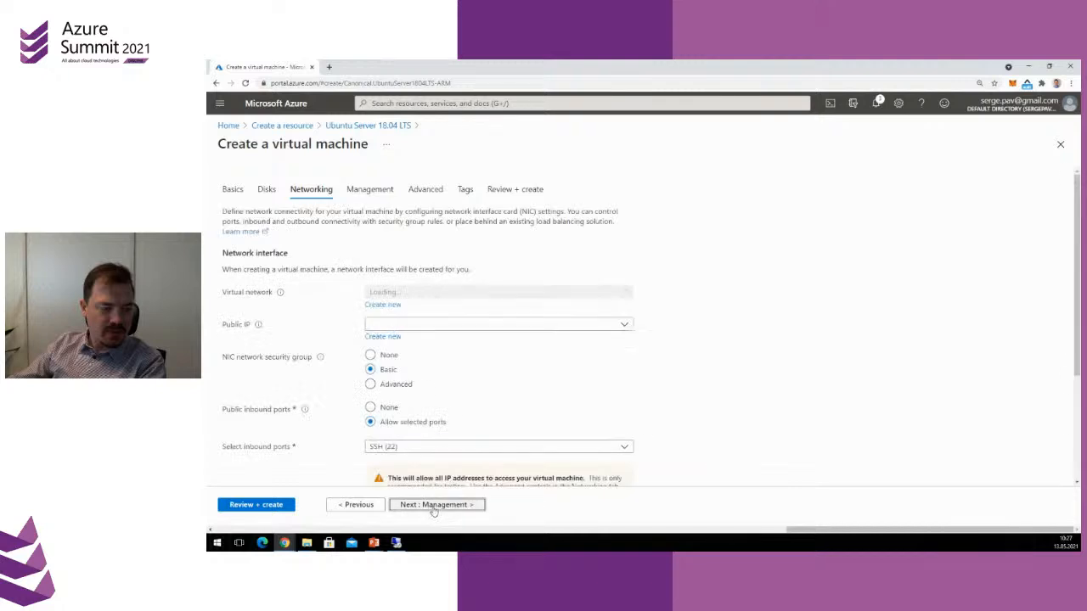
left_click(434, 506)
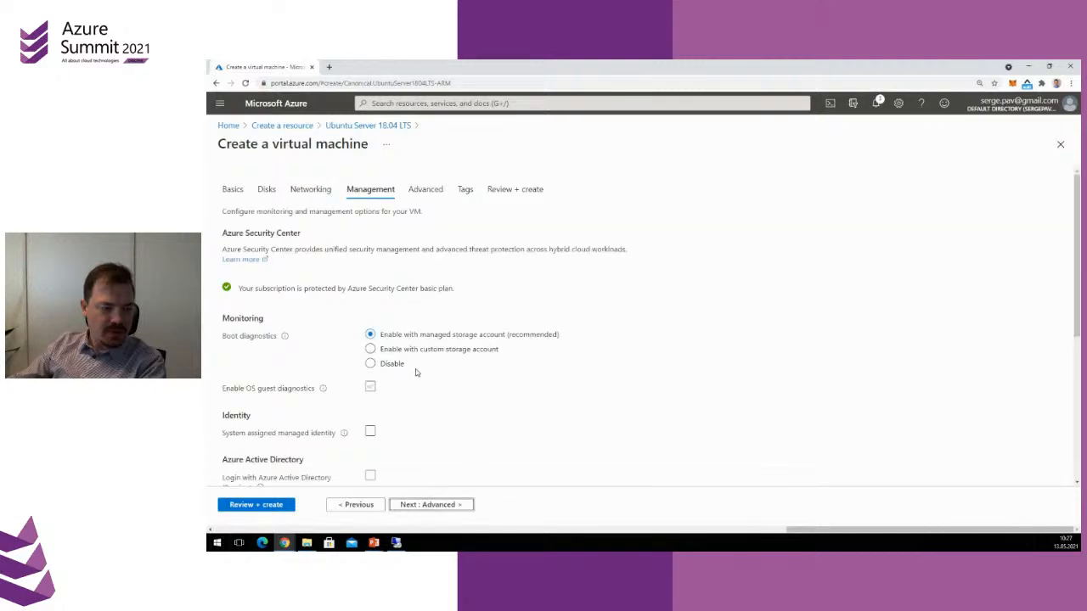
left_click(448, 506)
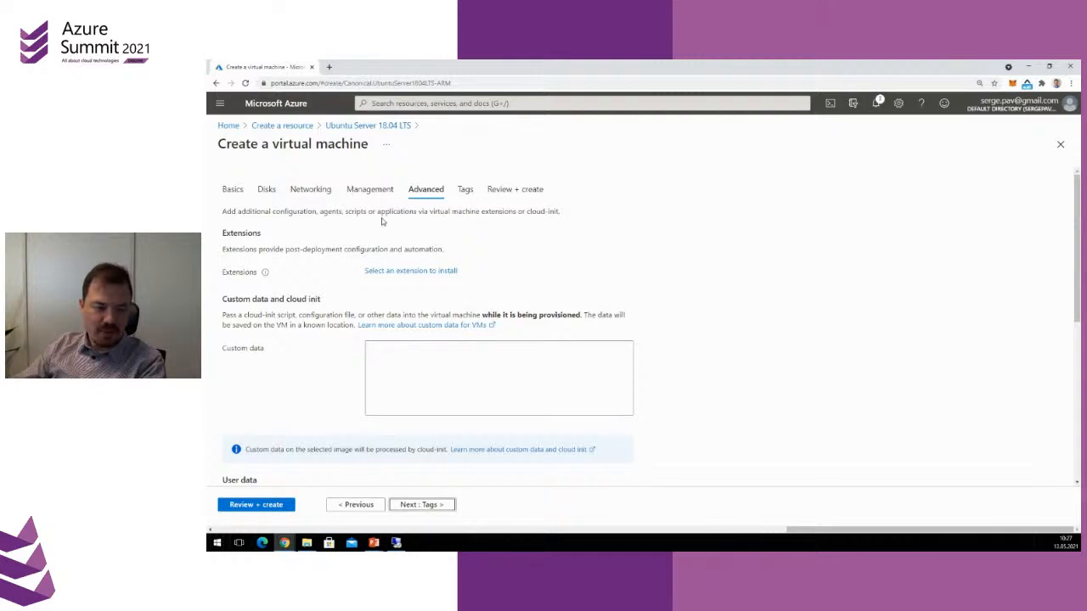
Add the Custom Script For Linux extension to the virtual machine, keeping the command sh script.sh and no script file
double_click(229, 272)
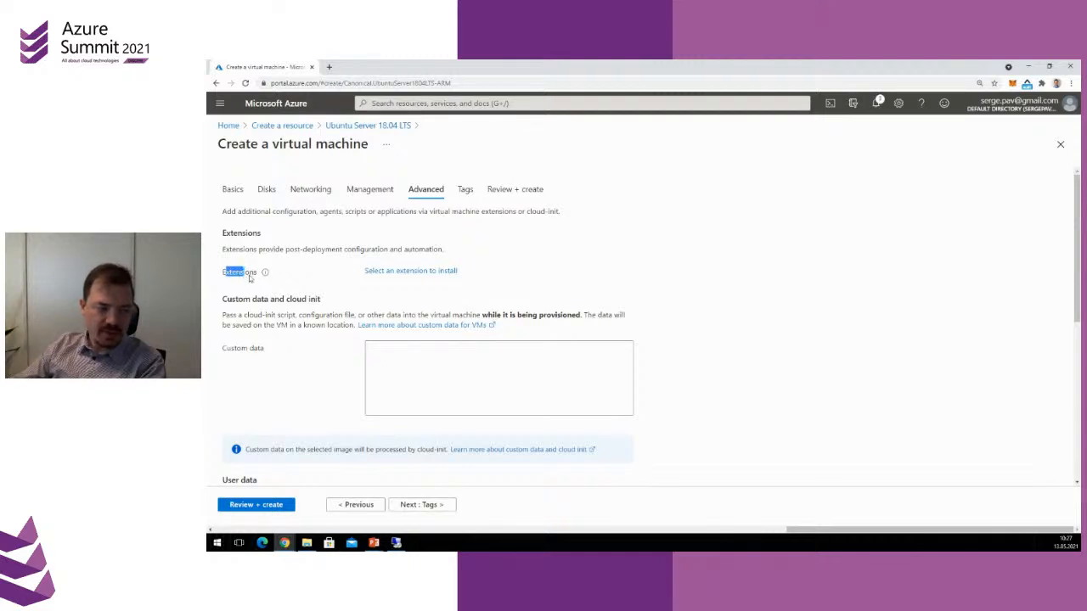
left_click(432, 271)
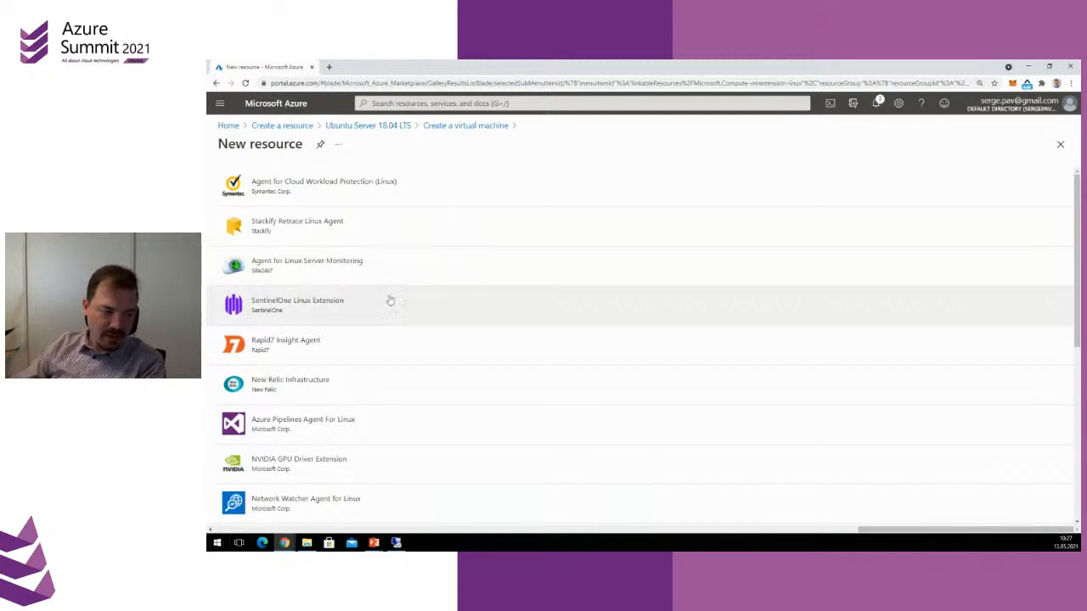
scroll(407, 338, "down", 2)
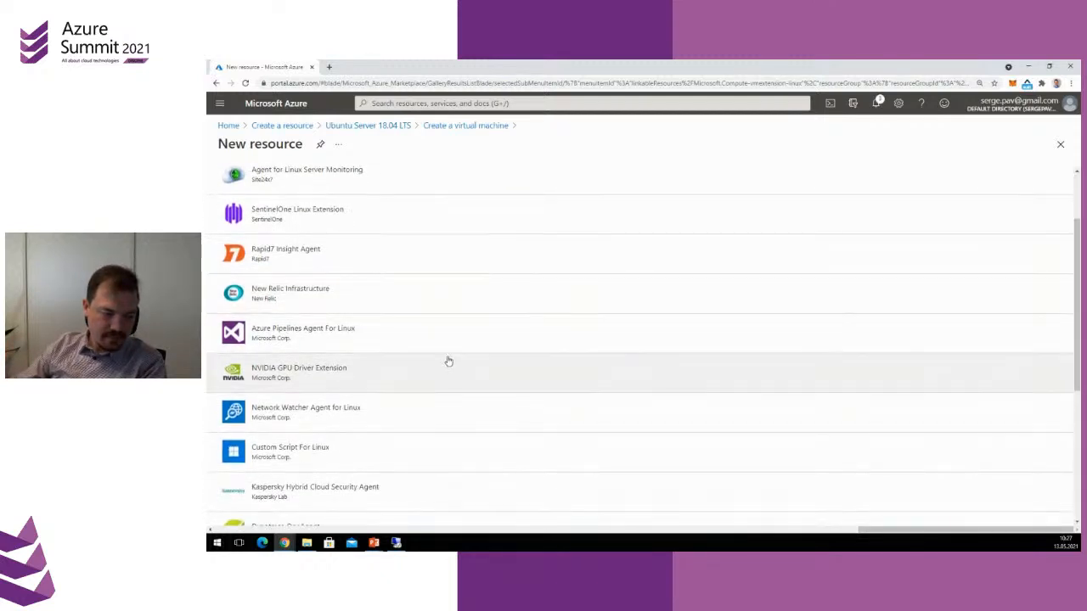
left_click(294, 456)
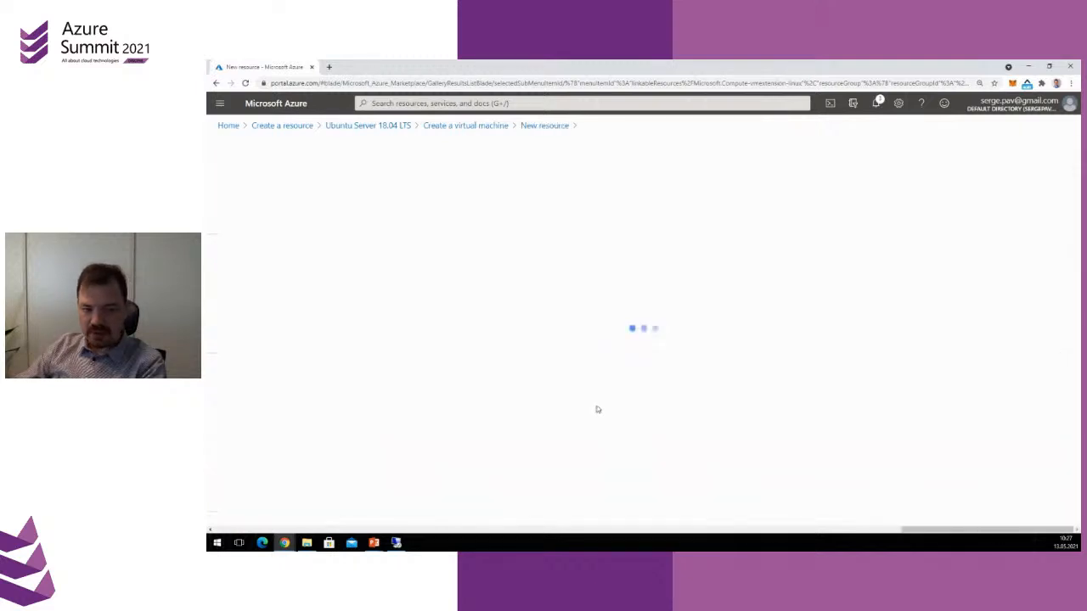
left_click(243, 501)
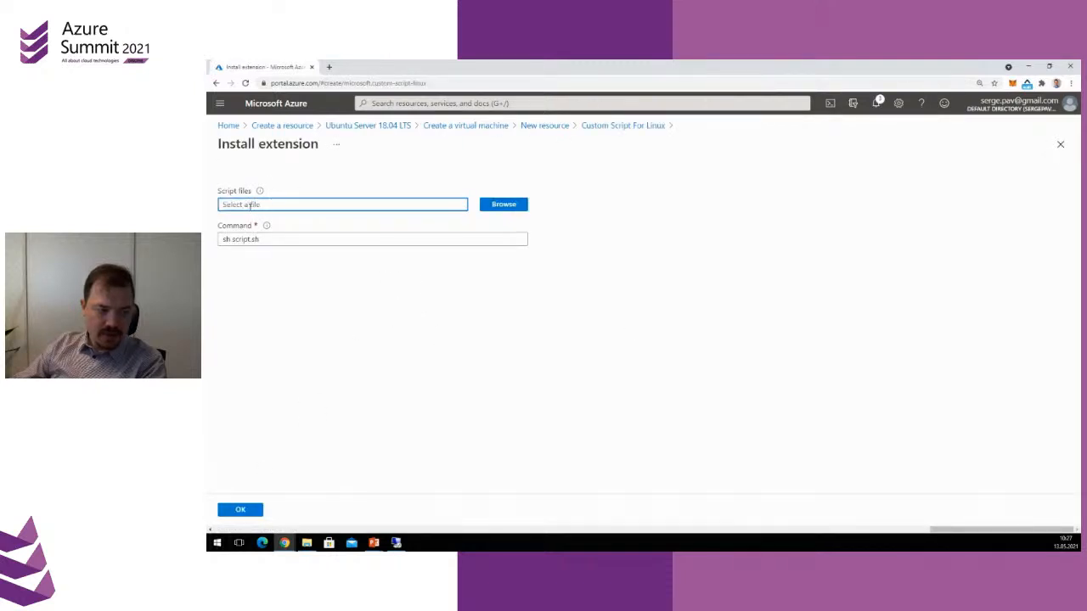
left_click(281, 238)
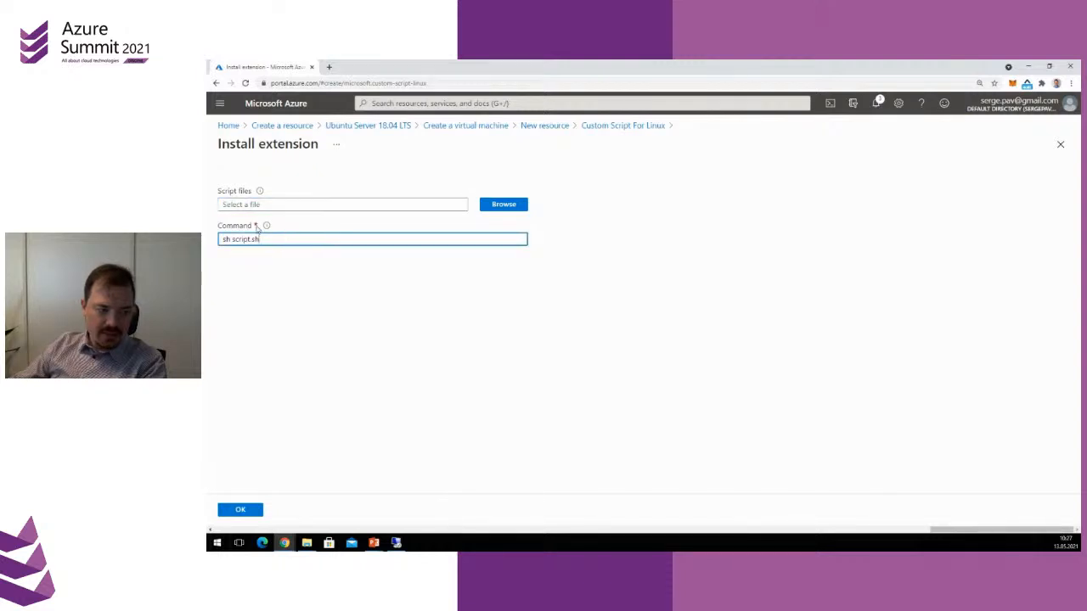
left_click_drag(260, 240, 212, 247)
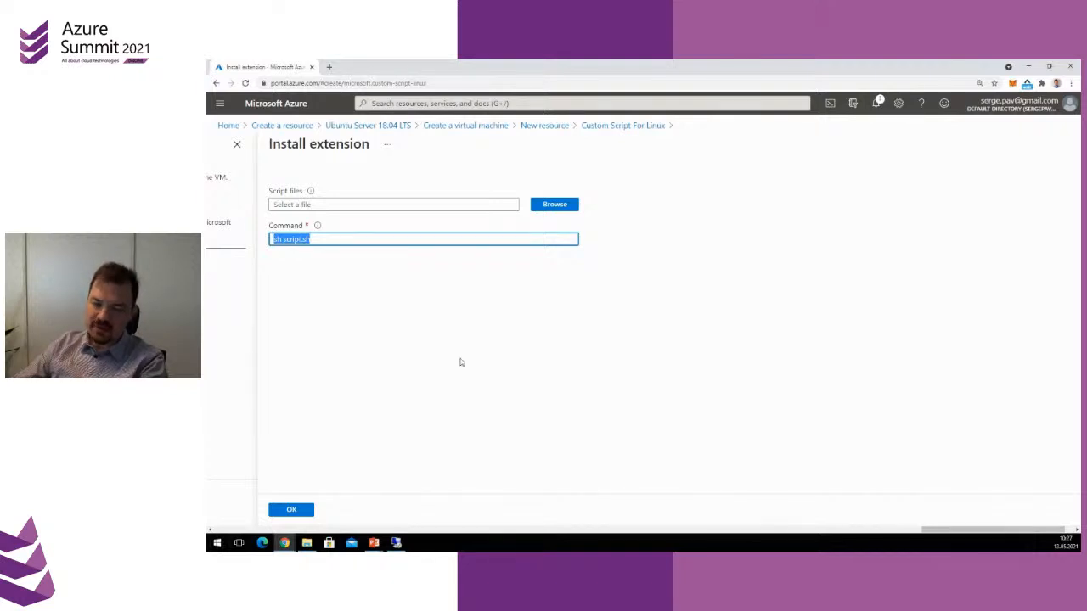
left_click(302, 510)
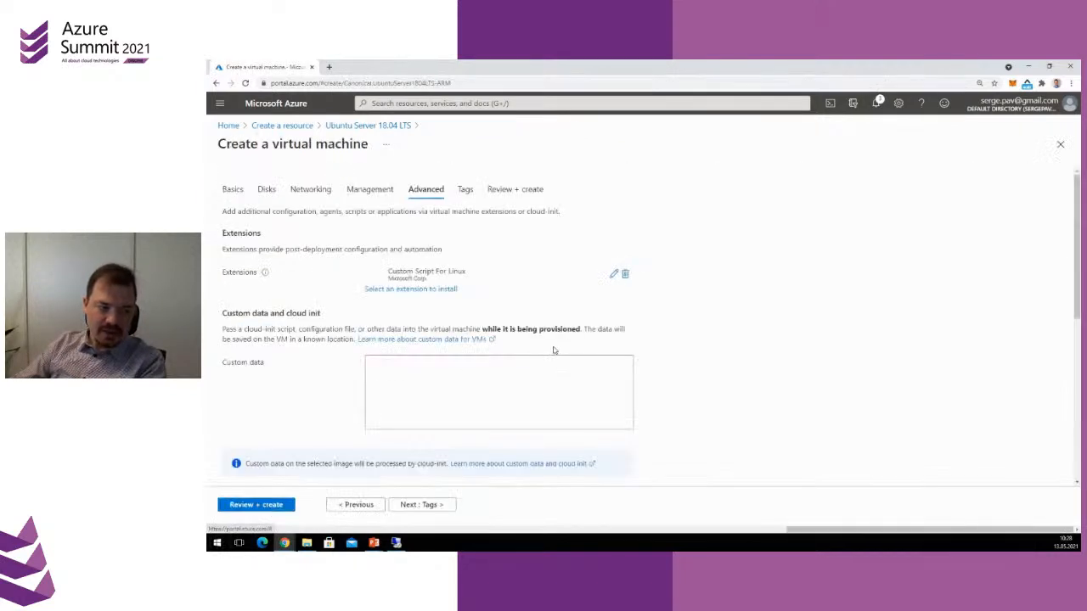
Validate the virtual machine configuration and open its template for automation
scroll(634, 414, "down", 4)
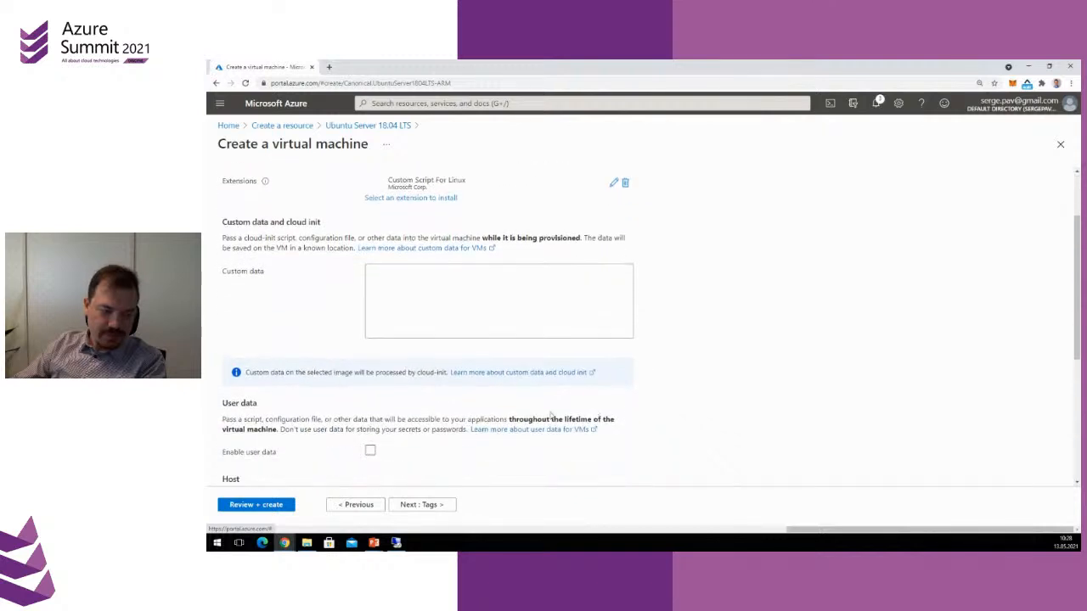
scroll(634, 414, "down", 2)
left_click(285, 504)
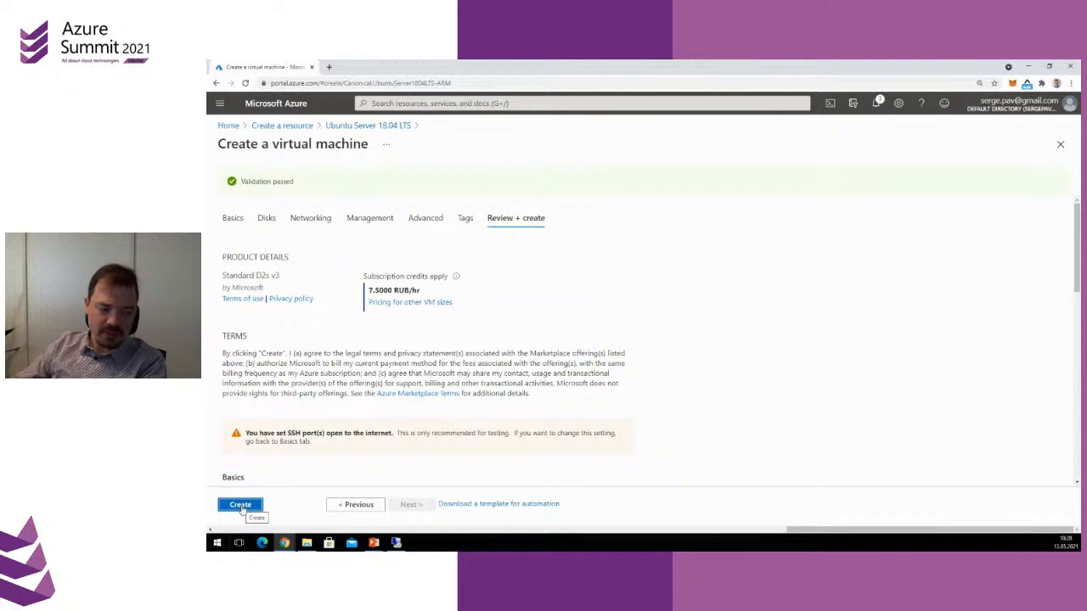
left_click(490, 506)
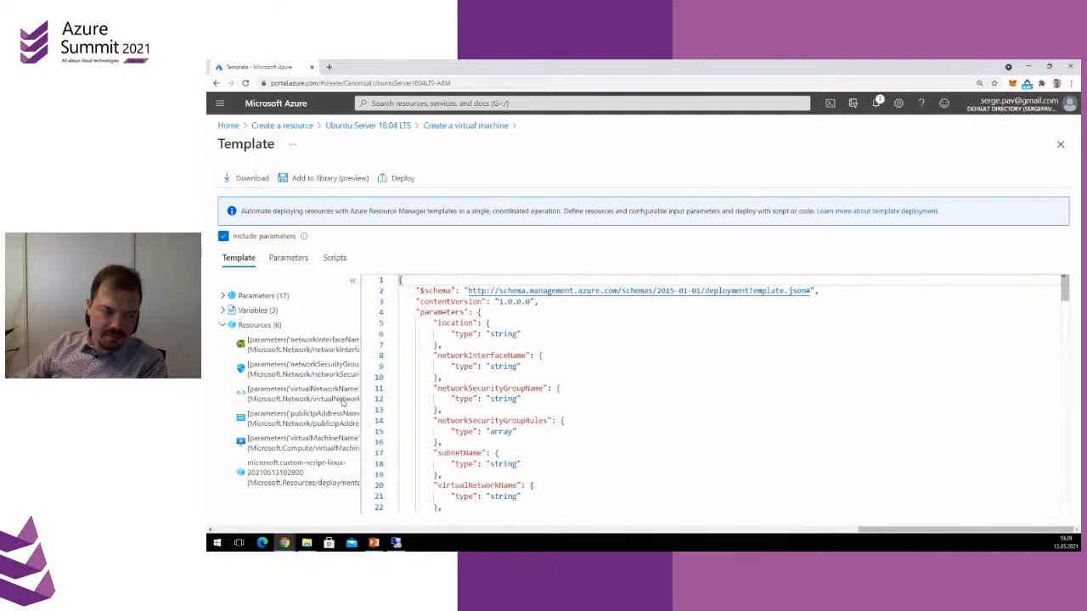
Examine the template's resource definitions, from the network interface through the virtual machine and custom script extension to the outputs
left_click_drag(1072, 292, 1068, 357)
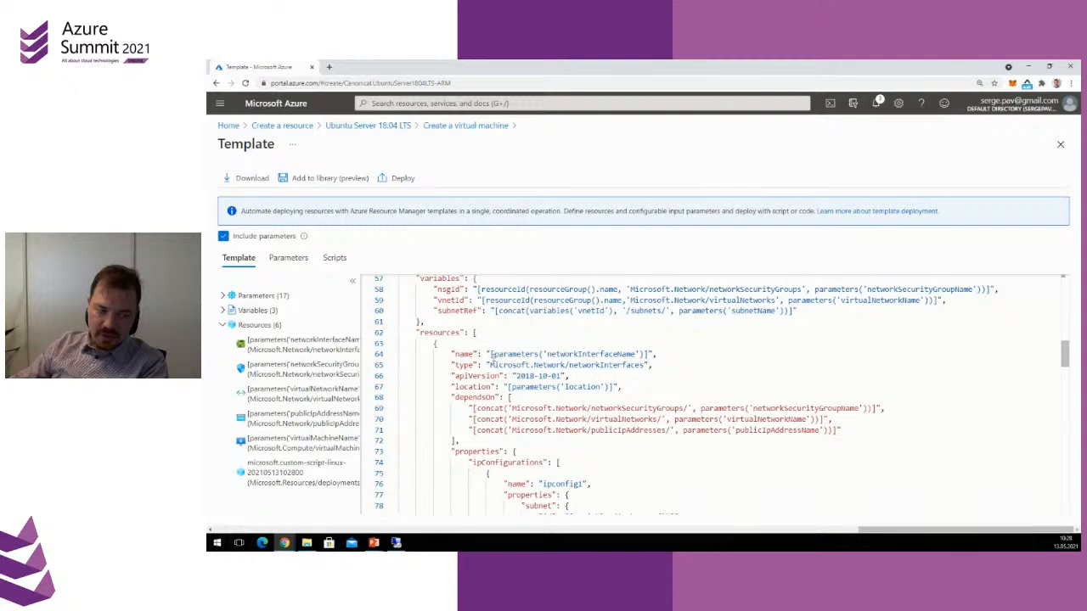
scroll(536, 387, "down", 8)
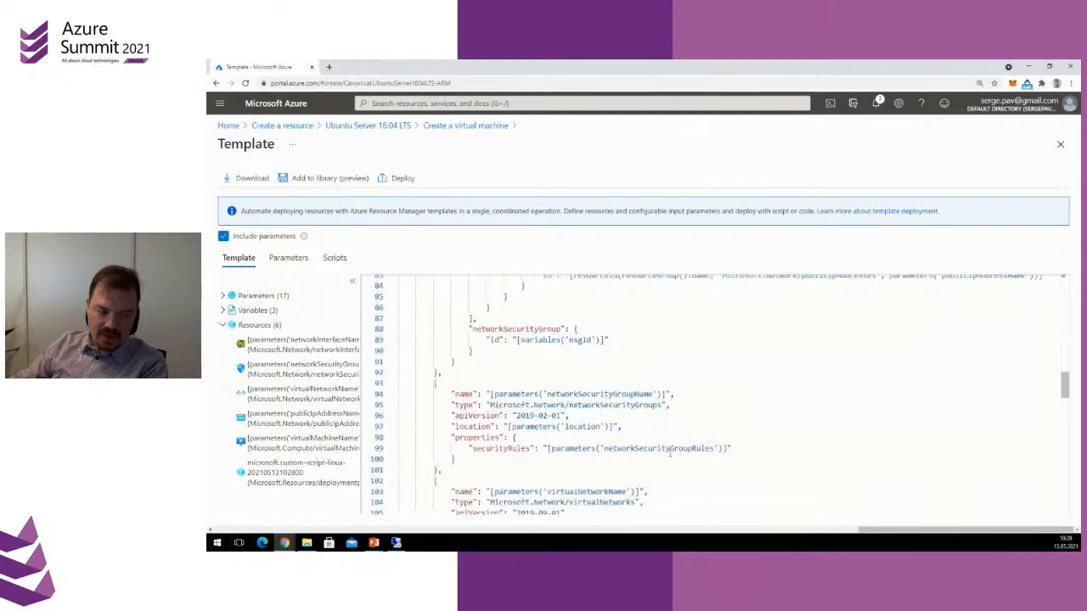
scroll(625, 440, "down", 4)
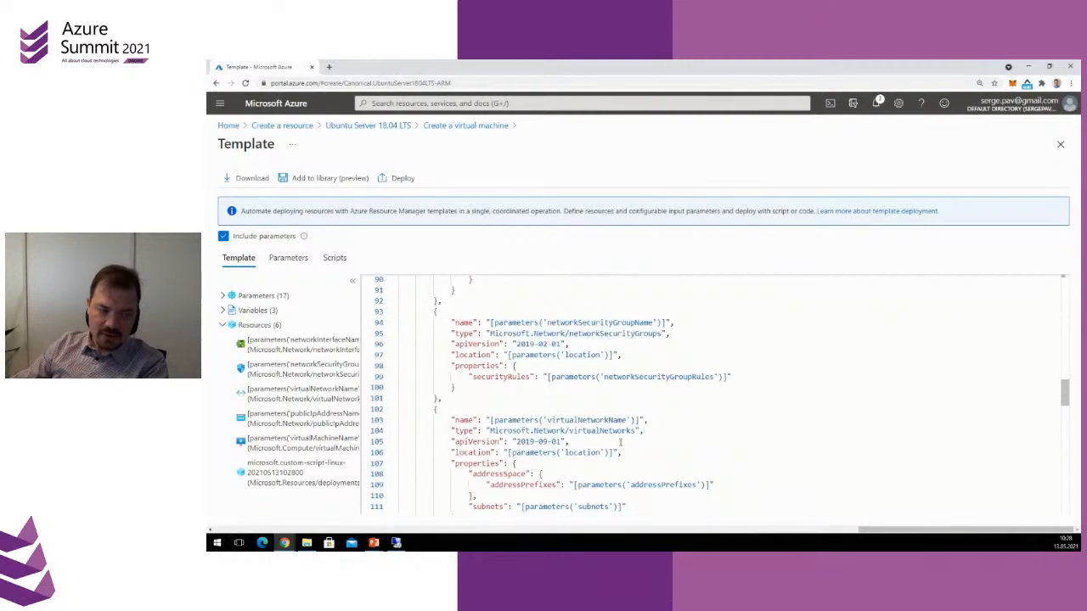
scroll(601, 448, "down", 9)
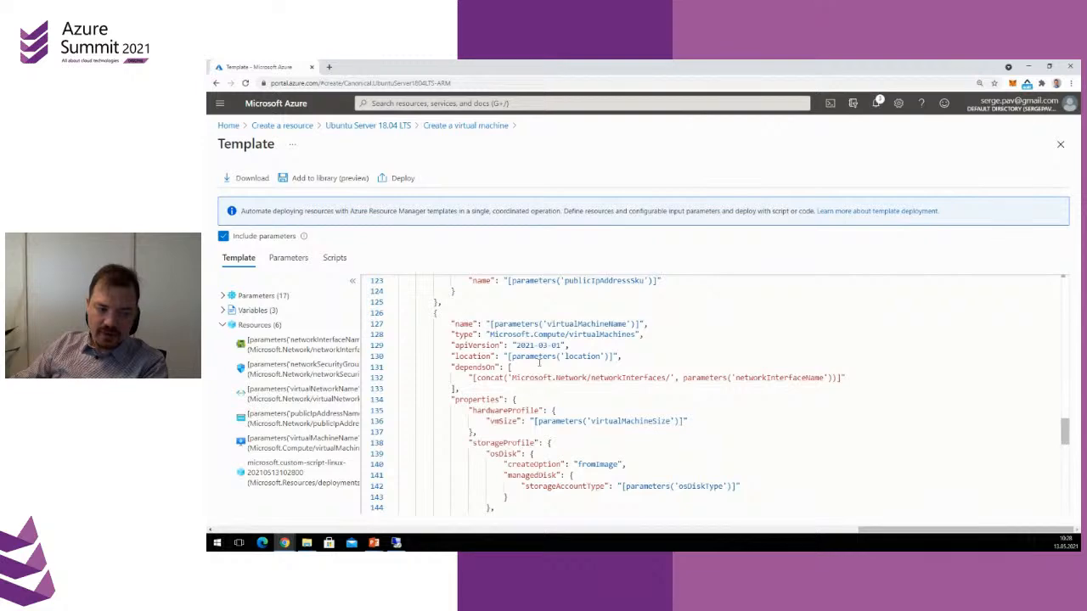
left_click_drag(548, 325, 627, 325)
scroll(577, 375, "down", 13)
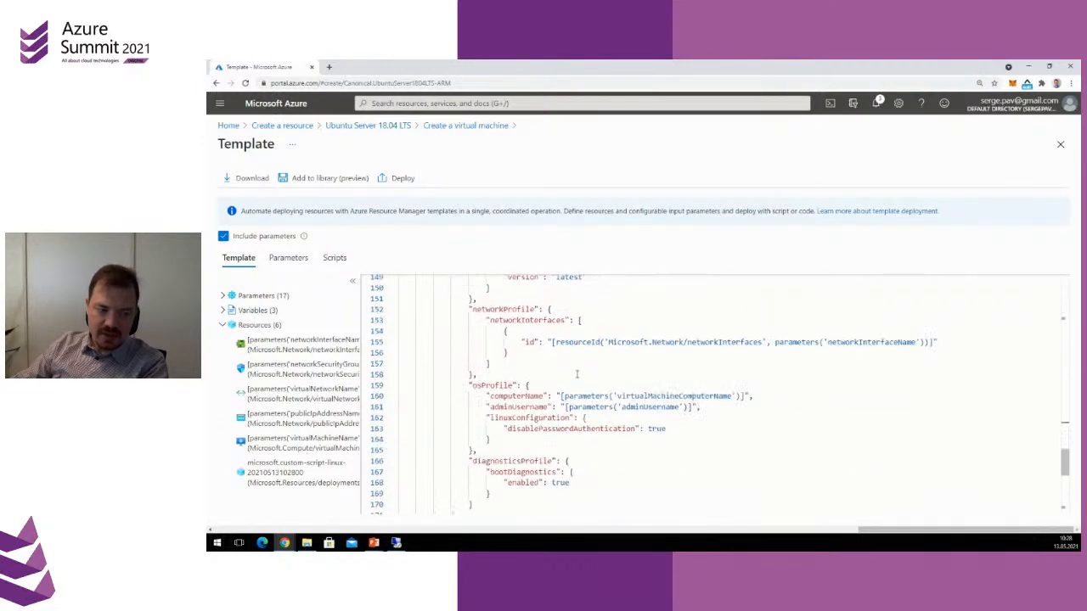
scroll(577, 375, "down", 2)
left_click_drag(488, 334, 569, 388)
left_click(583, 443)
scroll(627, 449, "down", 6)
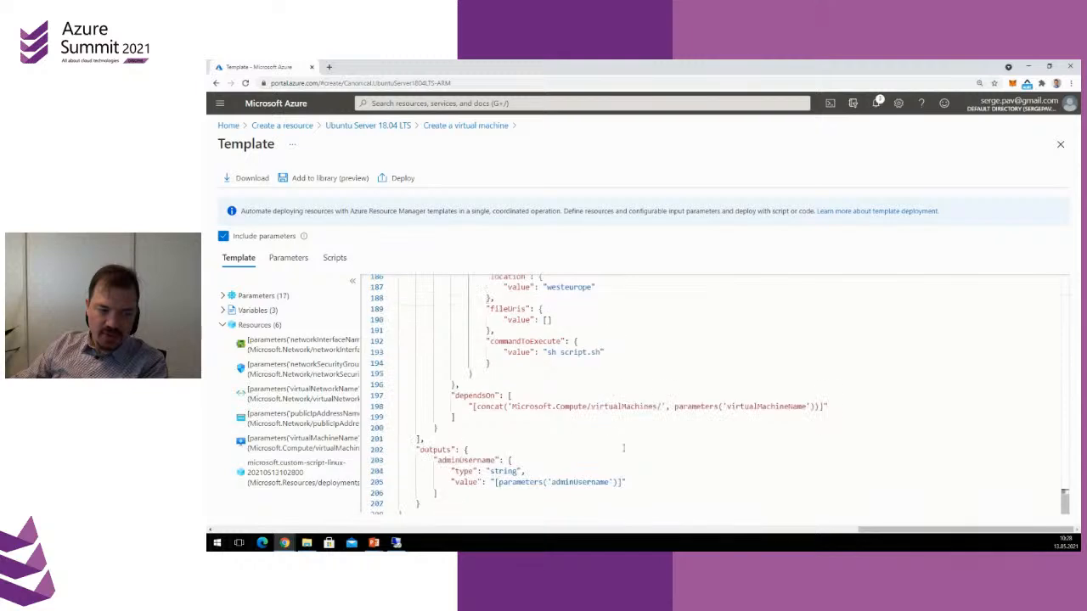
Go back over the template's IP configuration, network security group, virtual network, public IP address and virtual machine definitions
scroll(573, 448, "up", 20)
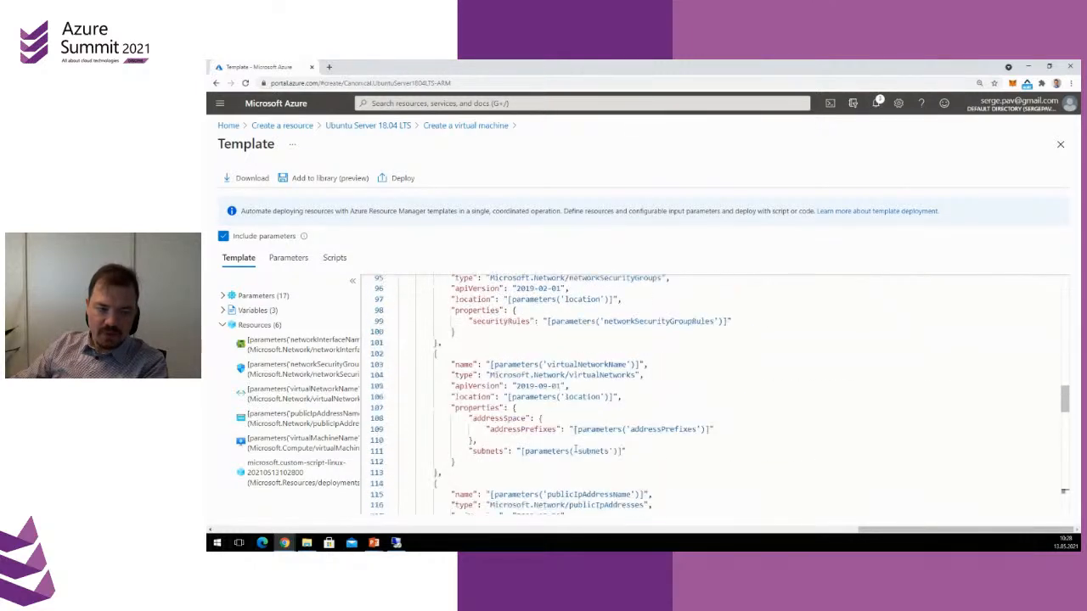
scroll(576, 449, "down", 18)
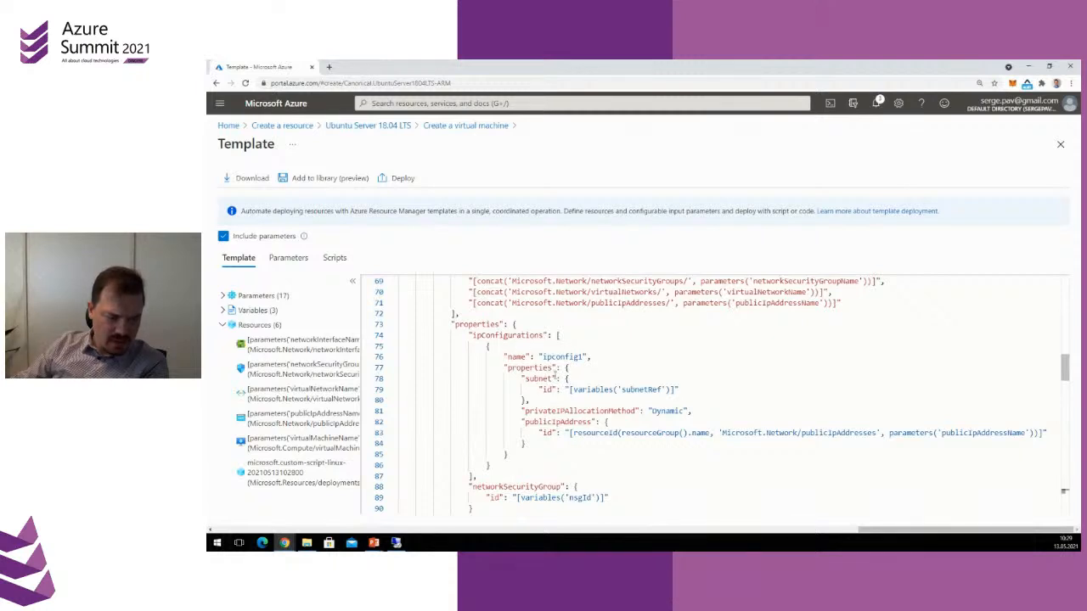
left_click_drag(531, 369, 554, 429)
scroll(627, 476, "down", 1)
left_click(659, 438)
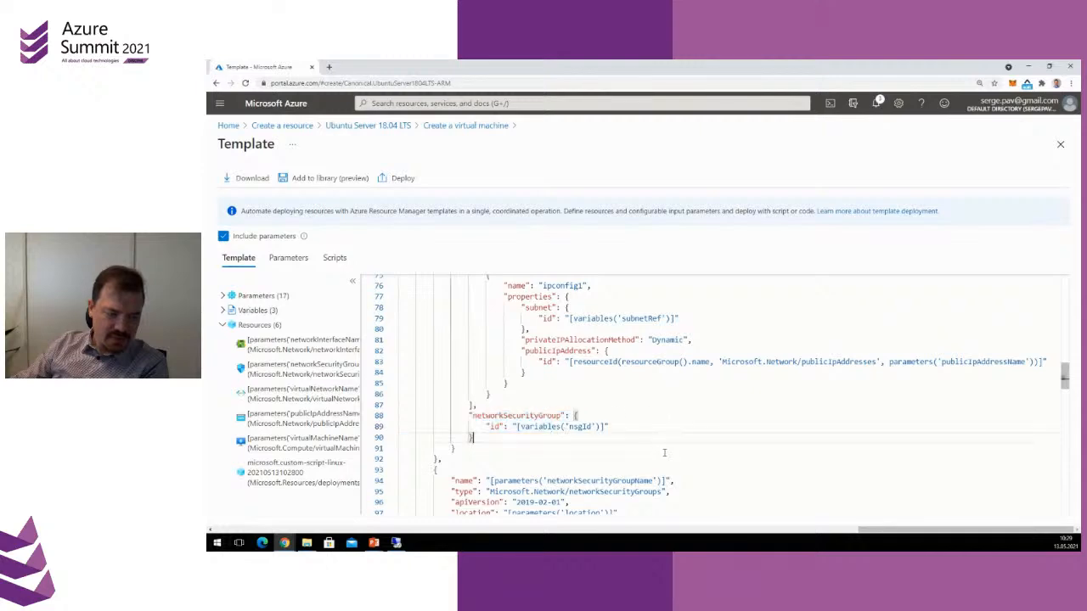
scroll(665, 452, "down", 2)
left_click_drag(537, 332, 596, 371)
left_click(622, 427)
scroll(623, 427, "down", 5)
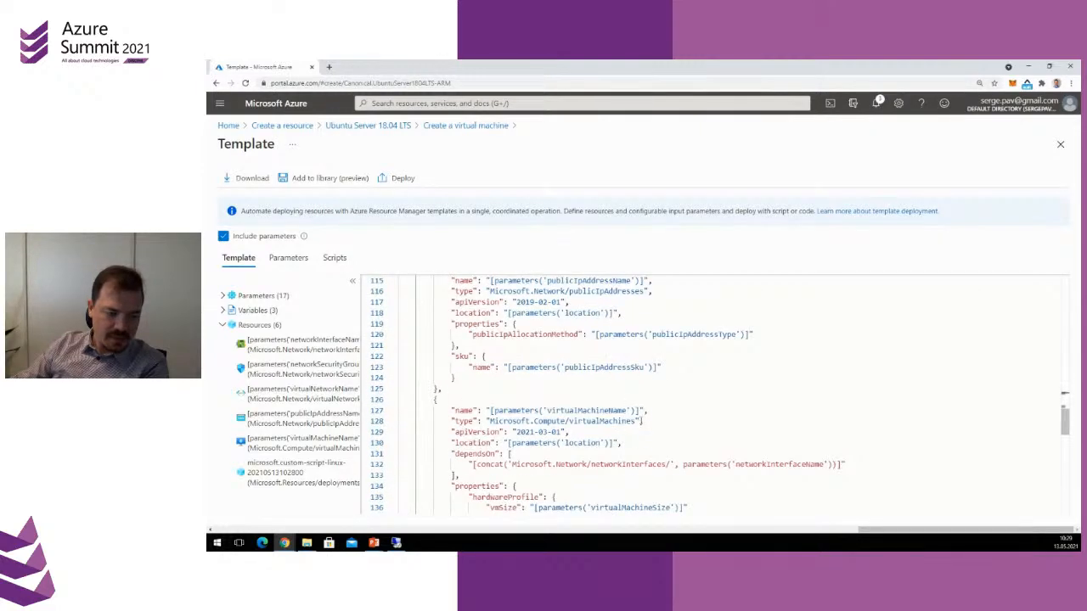
scroll(642, 426, "down", 5)
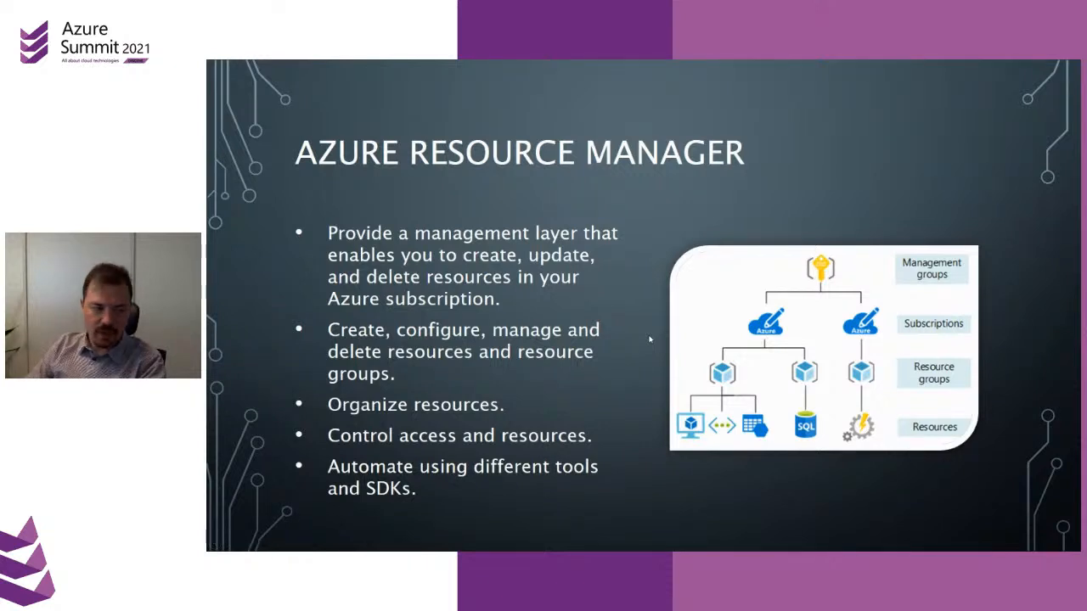
left_click(650, 339)
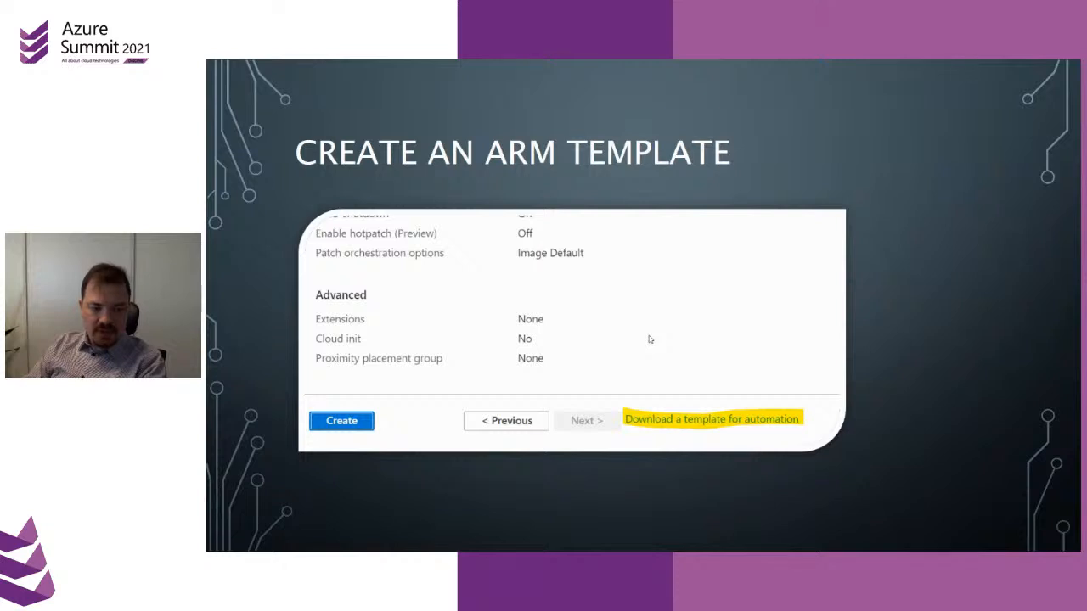
left_click(650, 338)
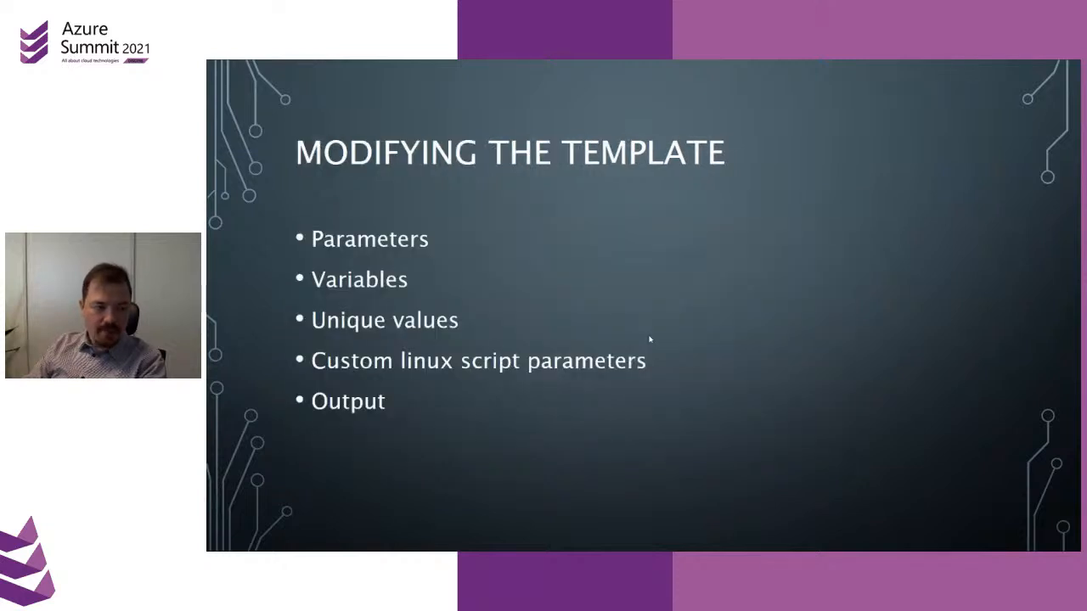
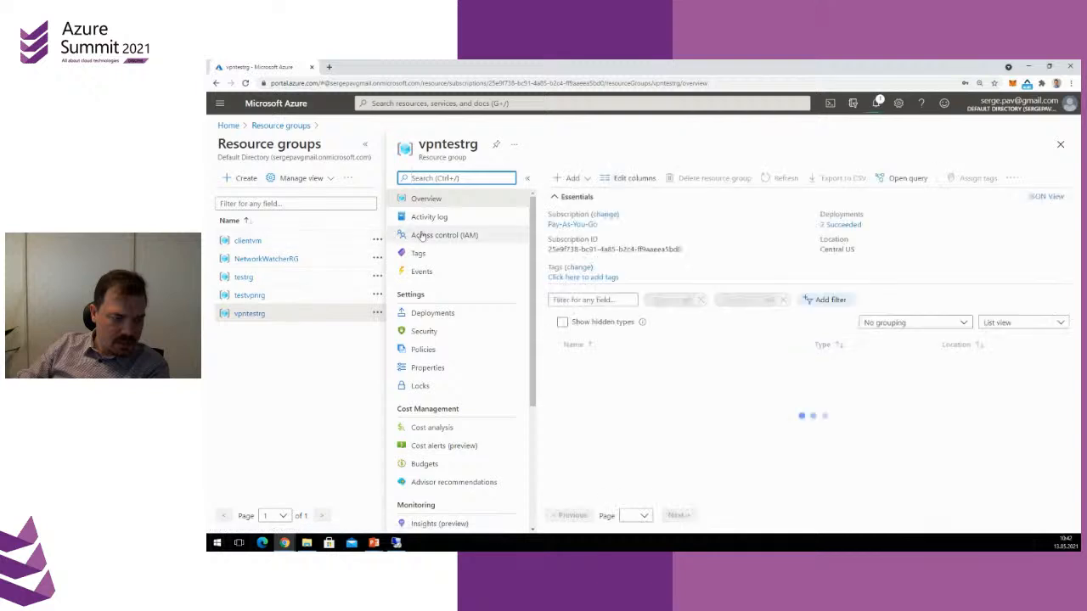
Open the outputs of the Microsoft.Template deployment in the vpntestrg resource group
left_click(476, 313)
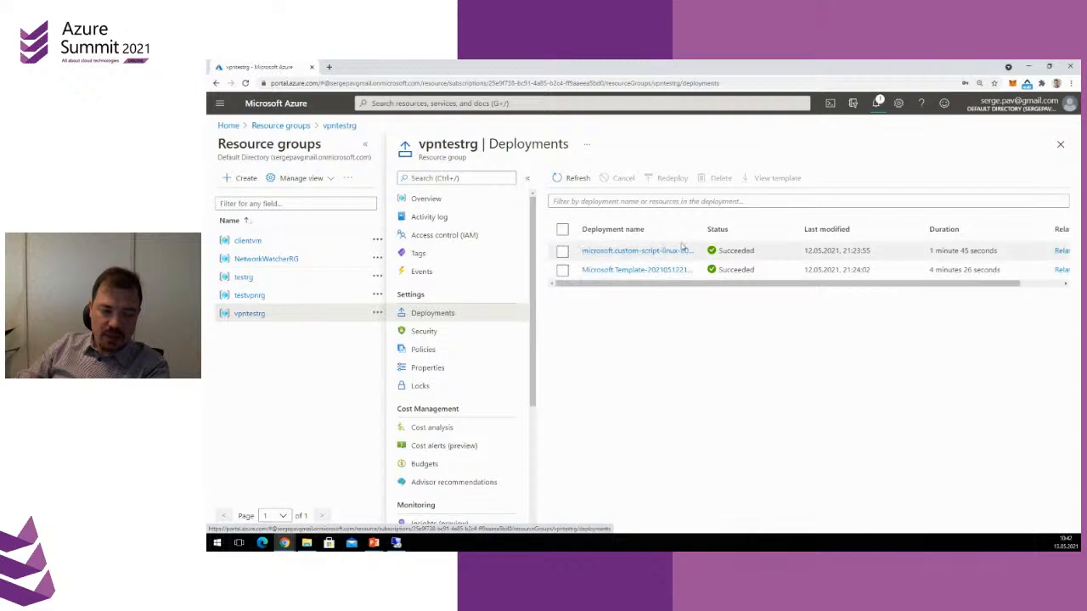
left_click(628, 270)
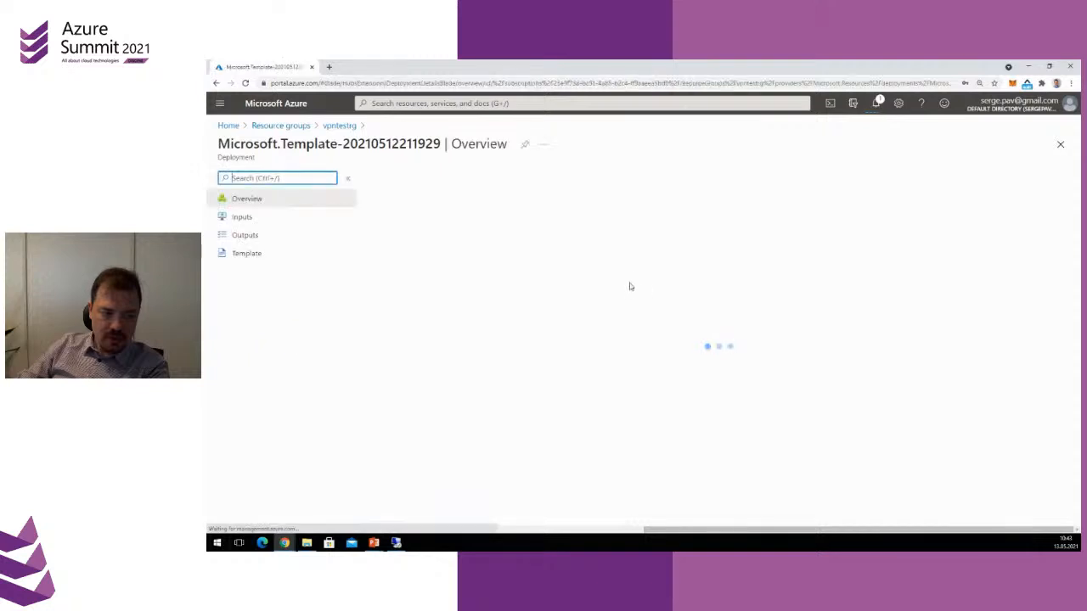
left_click(262, 236)
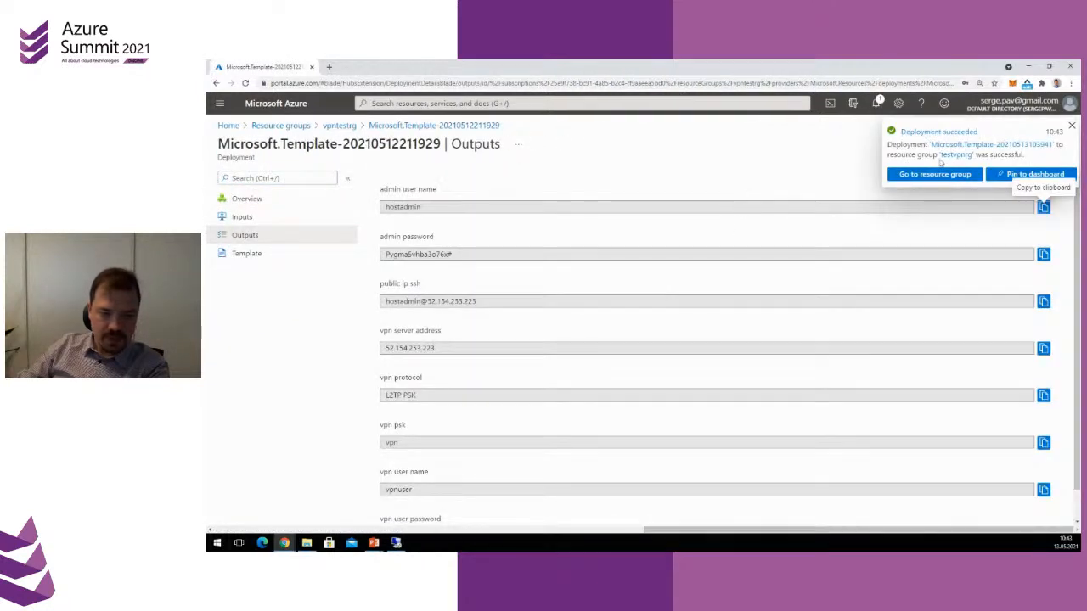
Go to the newly deployed testvpnrg resource group and open the outputs of its Microsoft.Template deployment
left_click(278, 127)
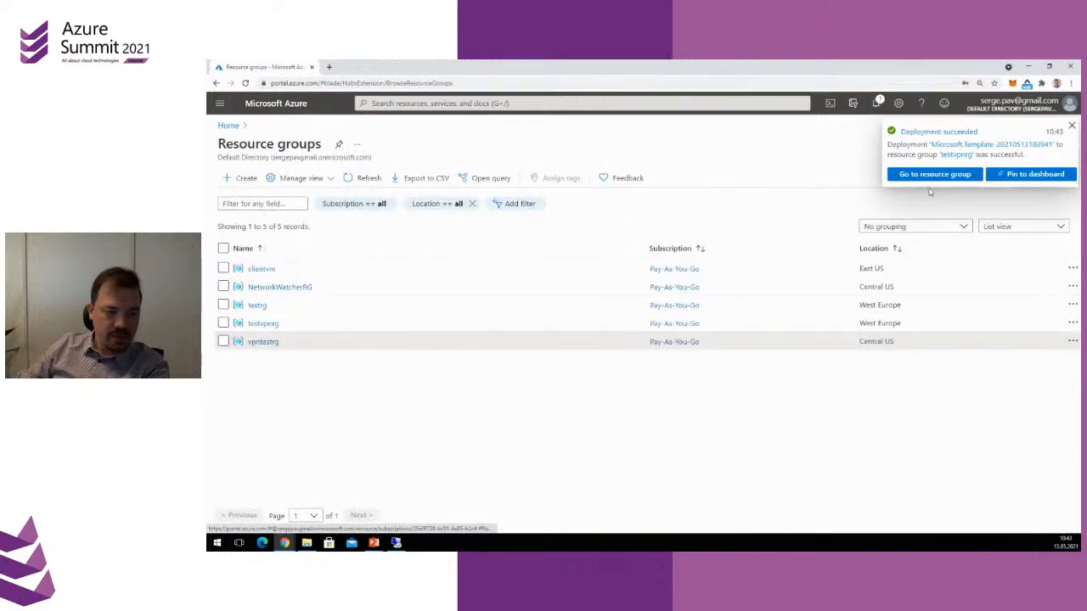
left_click(932, 175)
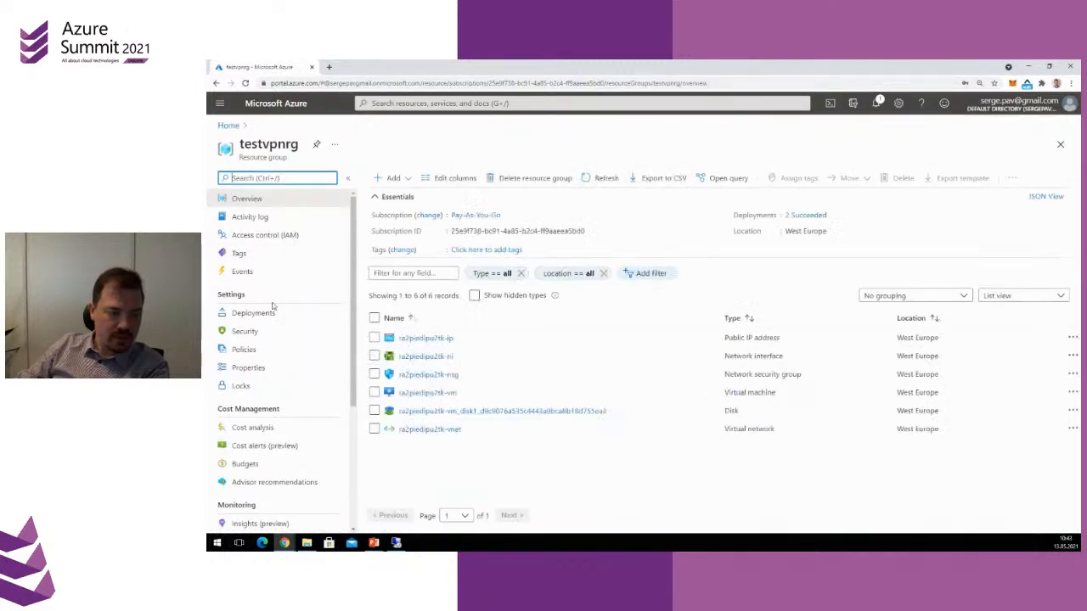
left_click(263, 313)
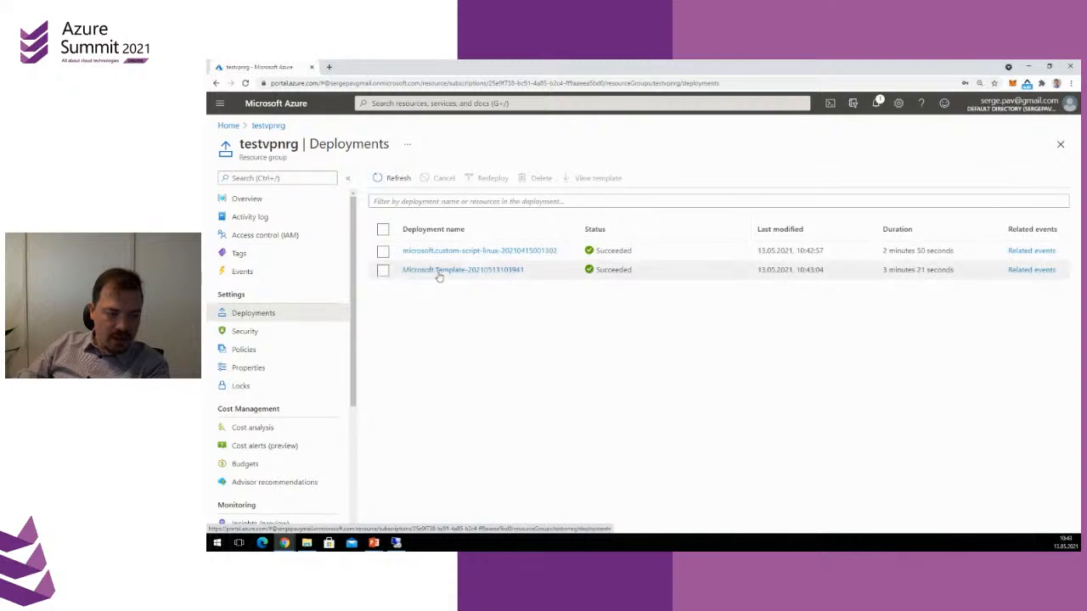
left_click(450, 271)
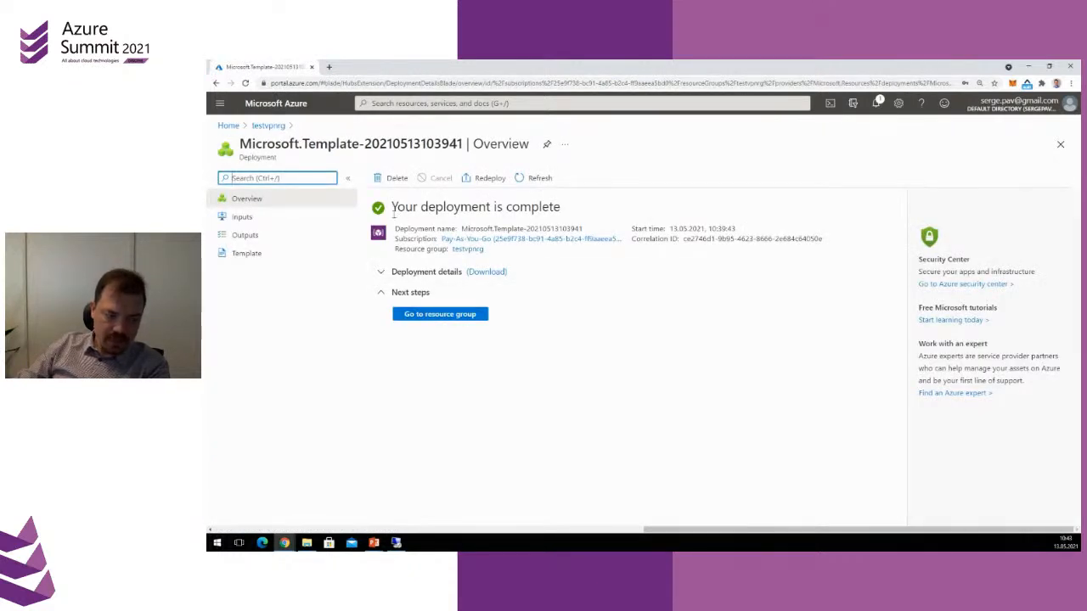
left_click(242, 235)
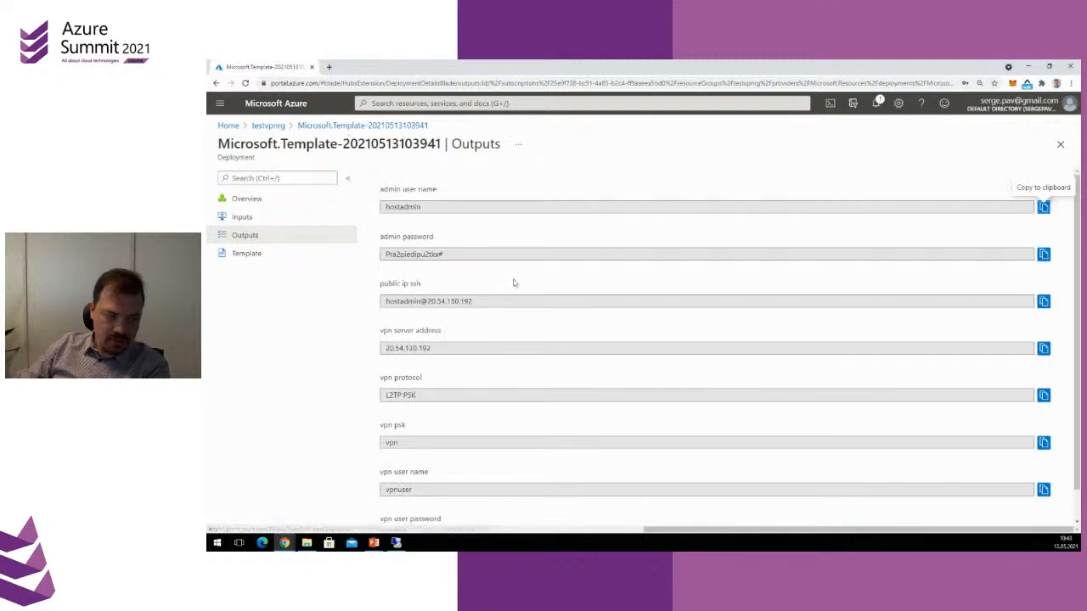
Examine the deployment outputs, from the admin credentials and public IP SSH address to the VPN protocol, key and user details
scroll(586, 371, "down", 2)
scroll(593, 370, "up", 2)
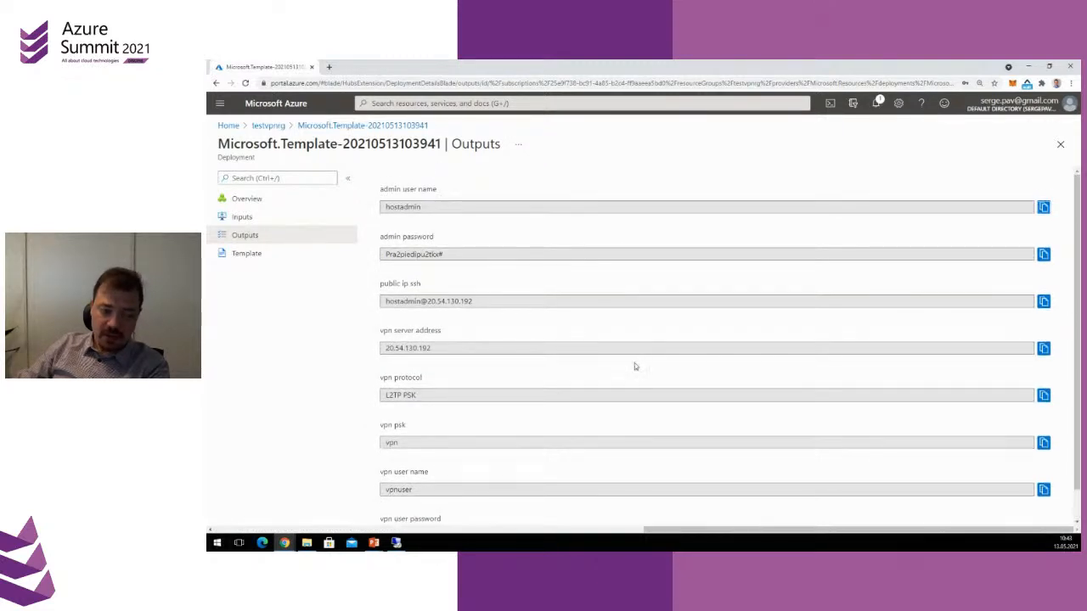
scroll(634, 366, "down", 1)
scroll(418, 194, "up", 1)
left_click_drag(388, 190, 439, 192)
left_click_drag(396, 237, 435, 237)
left_click(467, 234)
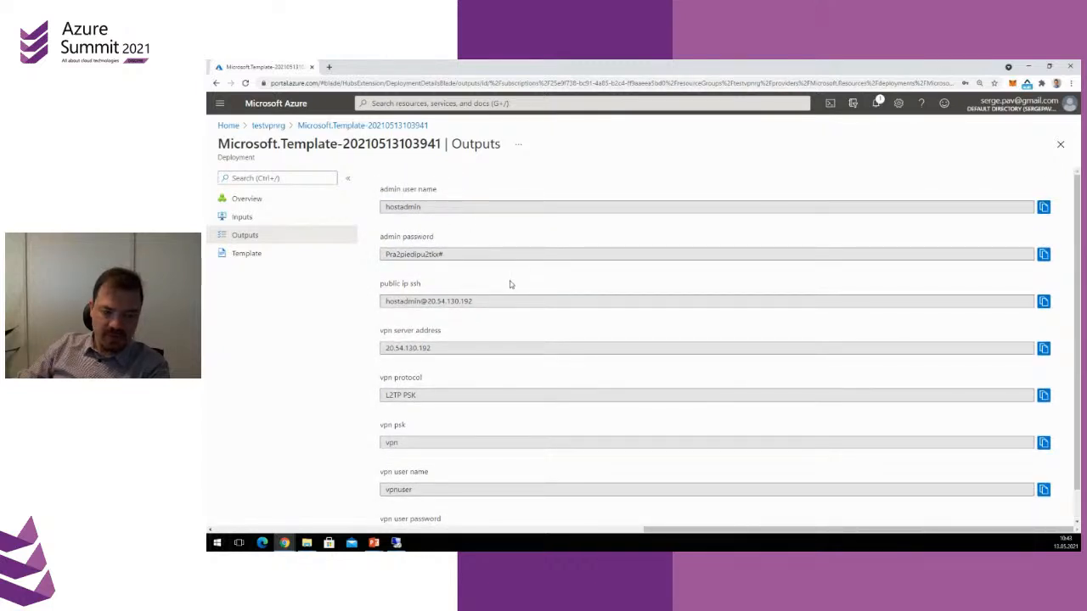
scroll(493, 296, "down", 1)
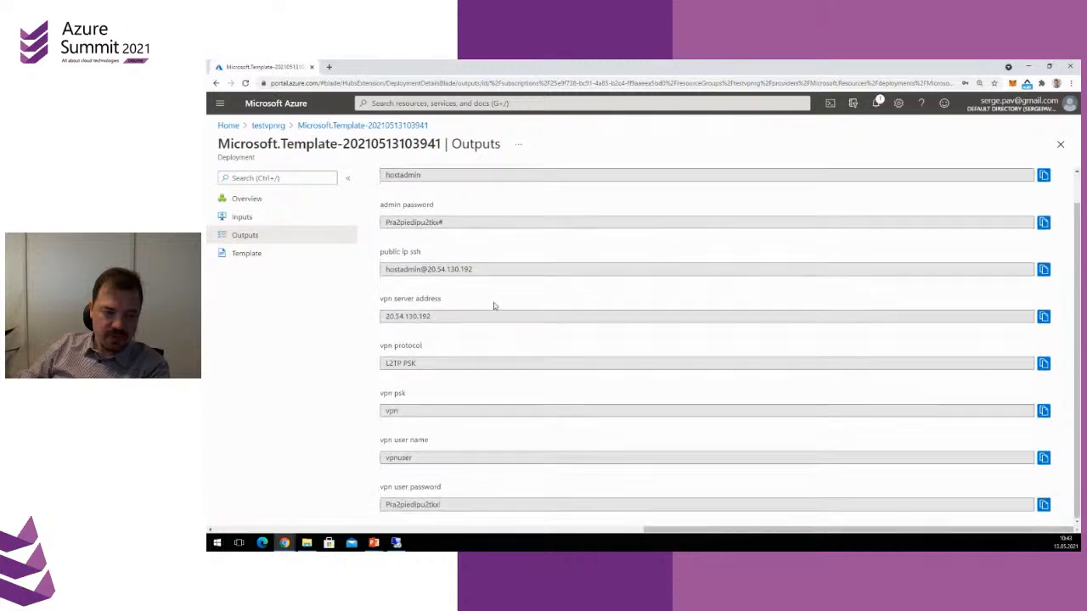
triple_click(415, 268)
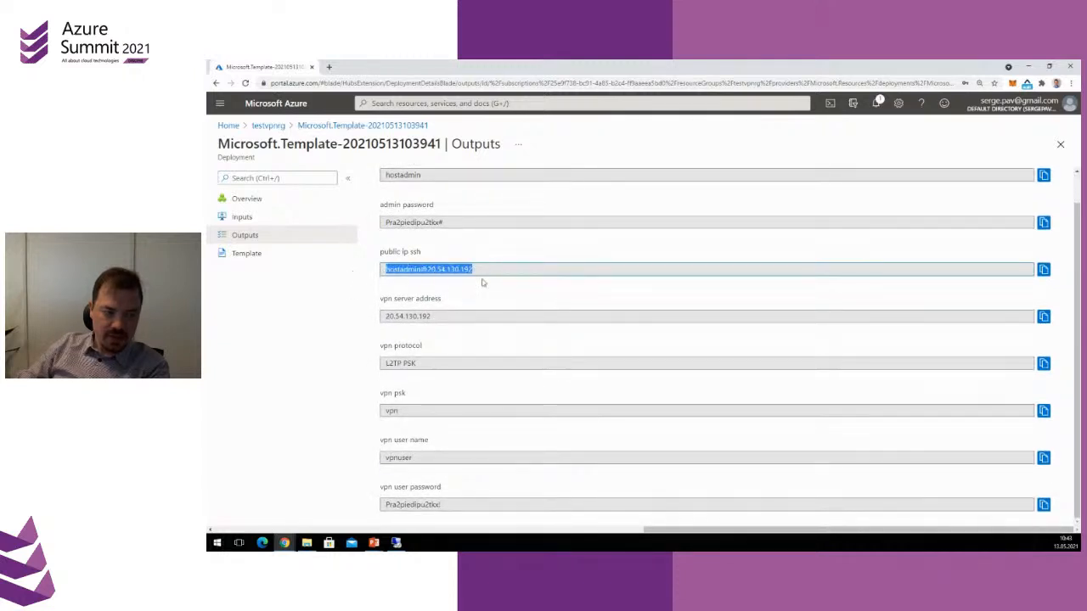
left_click(415, 253)
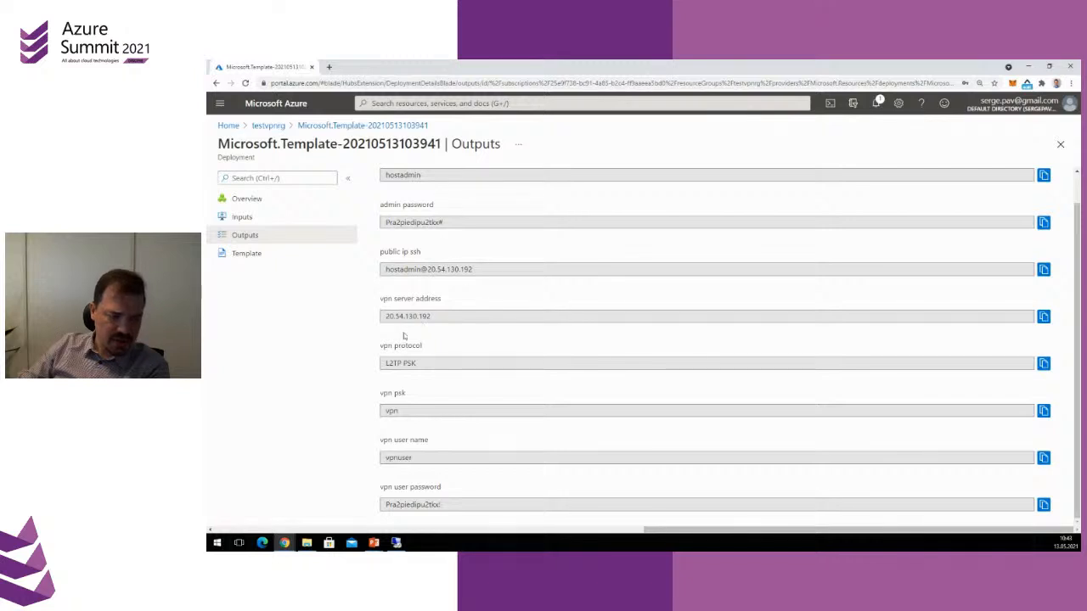
Copy the VPN server address and switch to the remote Windows desktop, moving the SoftEther VPN Server Manager window aside
left_click_drag(461, 320, 354, 321)
left_click(1043, 317)
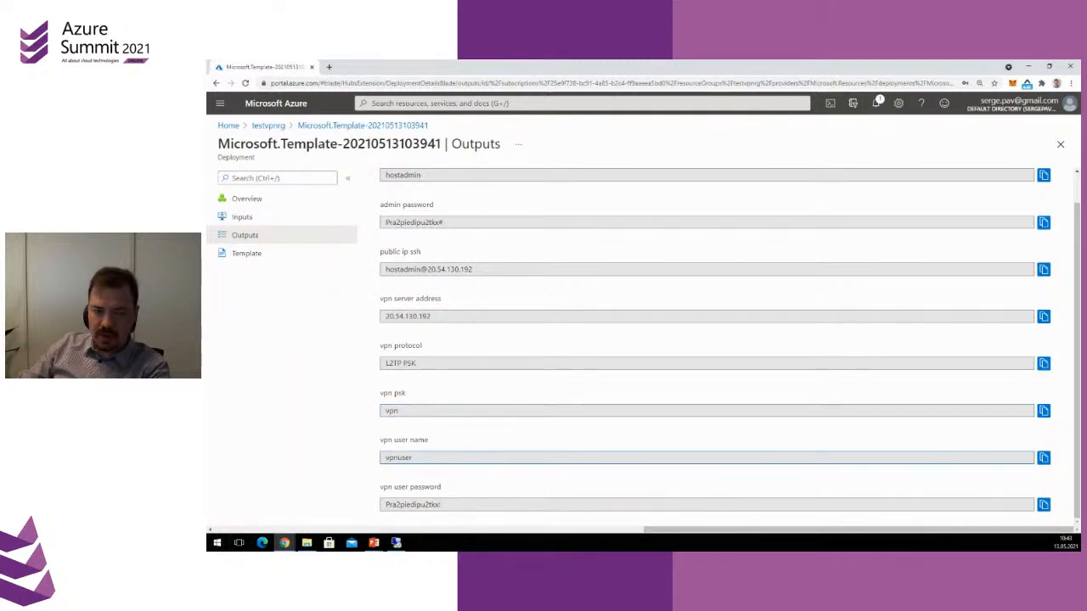
key("alt+Tab")
left_click_drag(1080, 68, 530, 172)
left_click(674, 170)
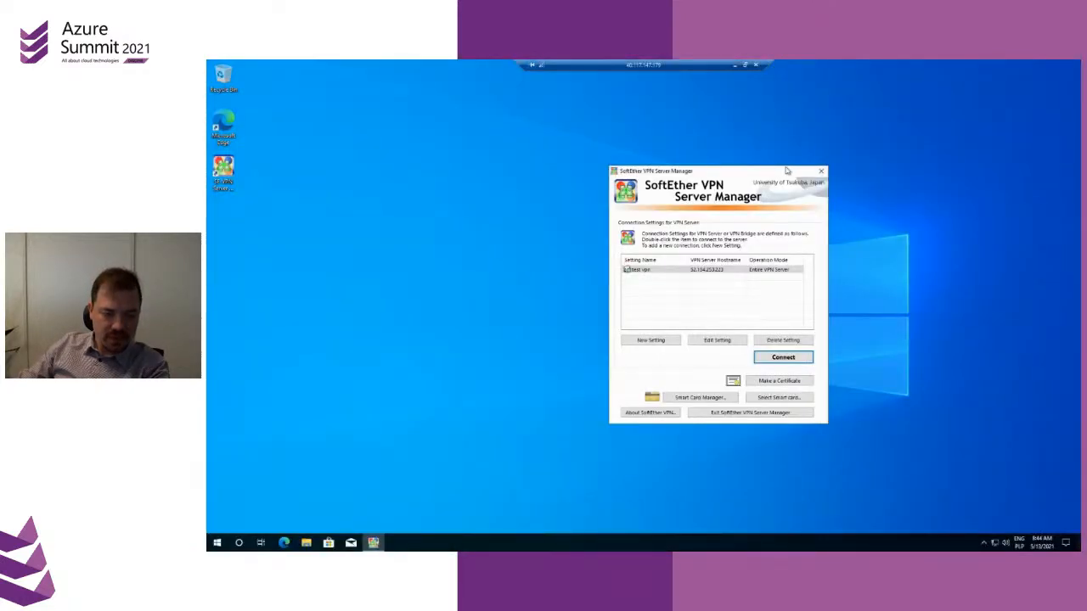
left_click_drag(711, 170, 906, 208)
Add a Windows (built-in) VPN connection named myvpn with the copied server address 20.54.130.192
left_click(997, 543)
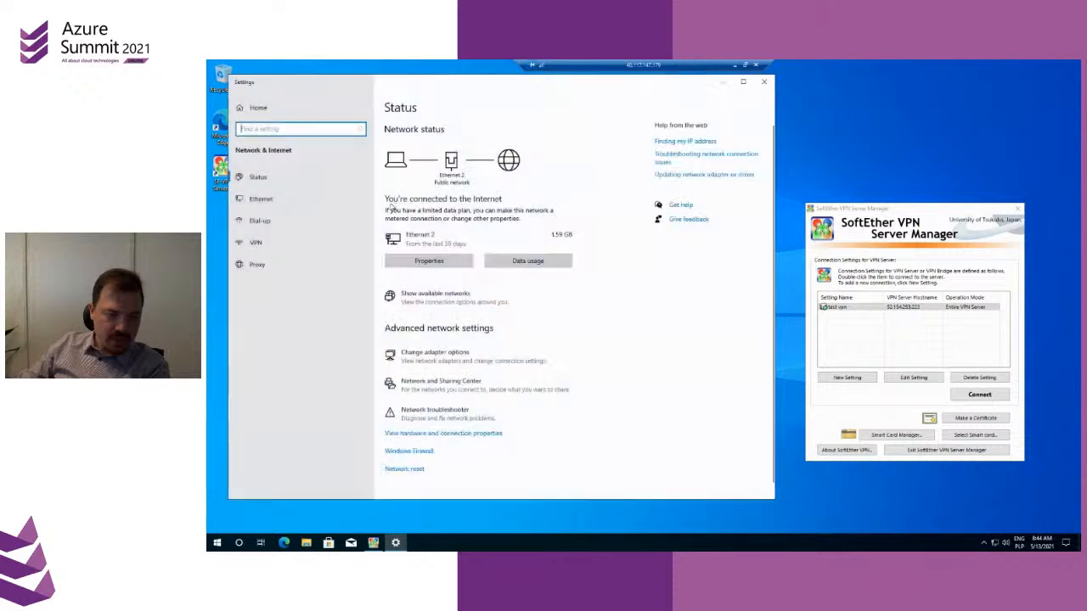
left_click(259, 244)
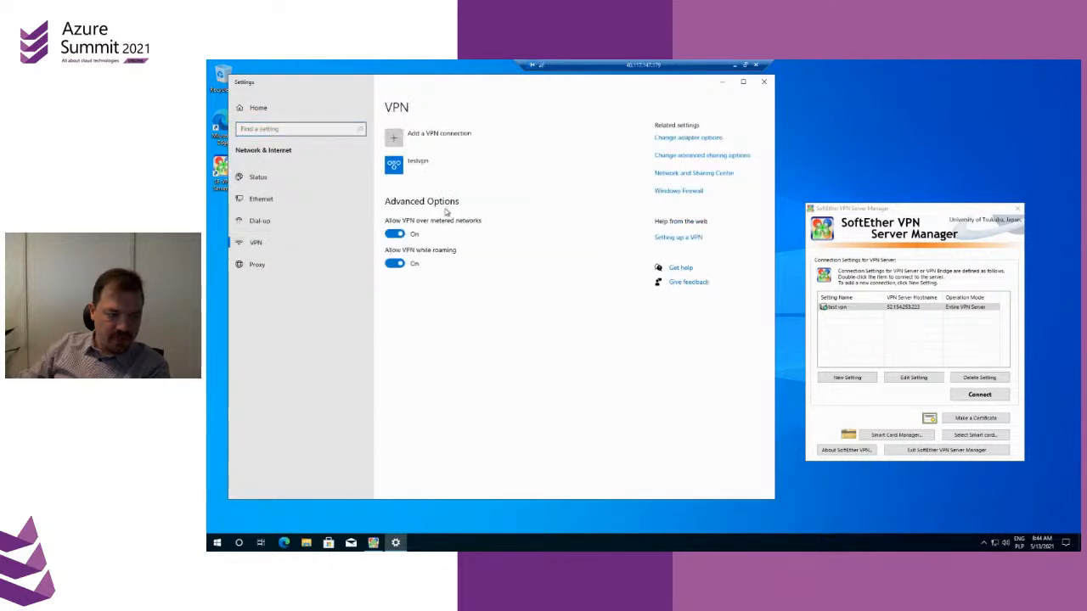
left_click(427, 146)
left_click(396, 173)
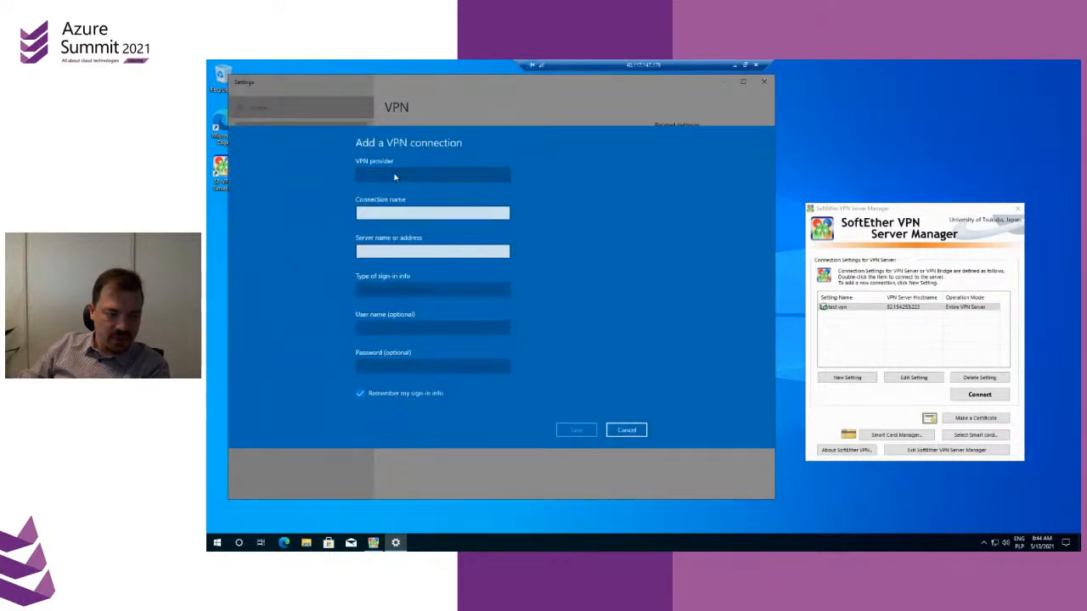
left_click(395, 175)
left_click(382, 196)
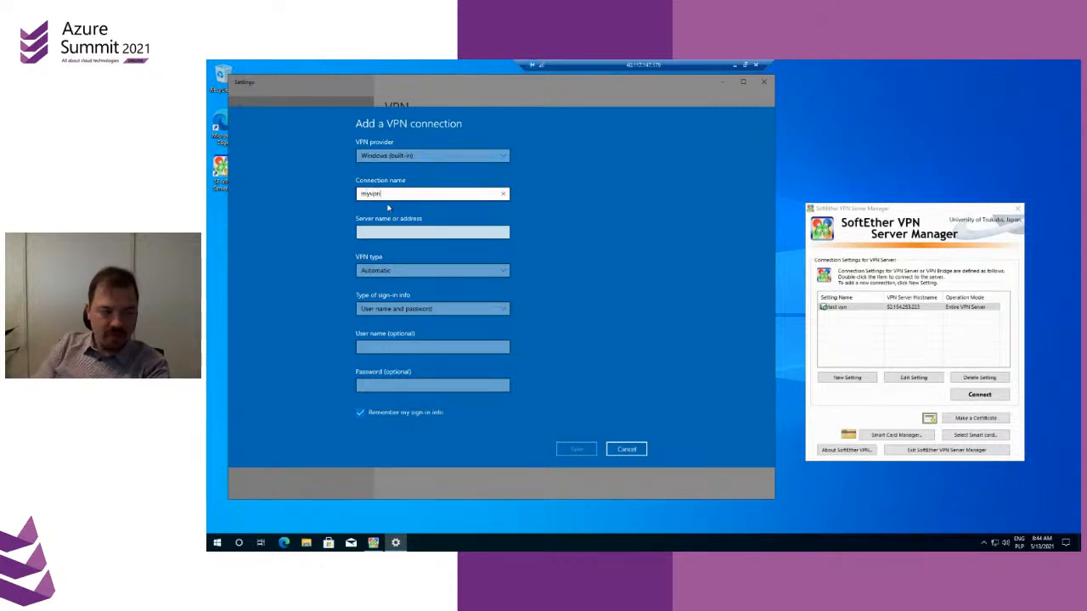
key("Tab")
key("ctrl+v")
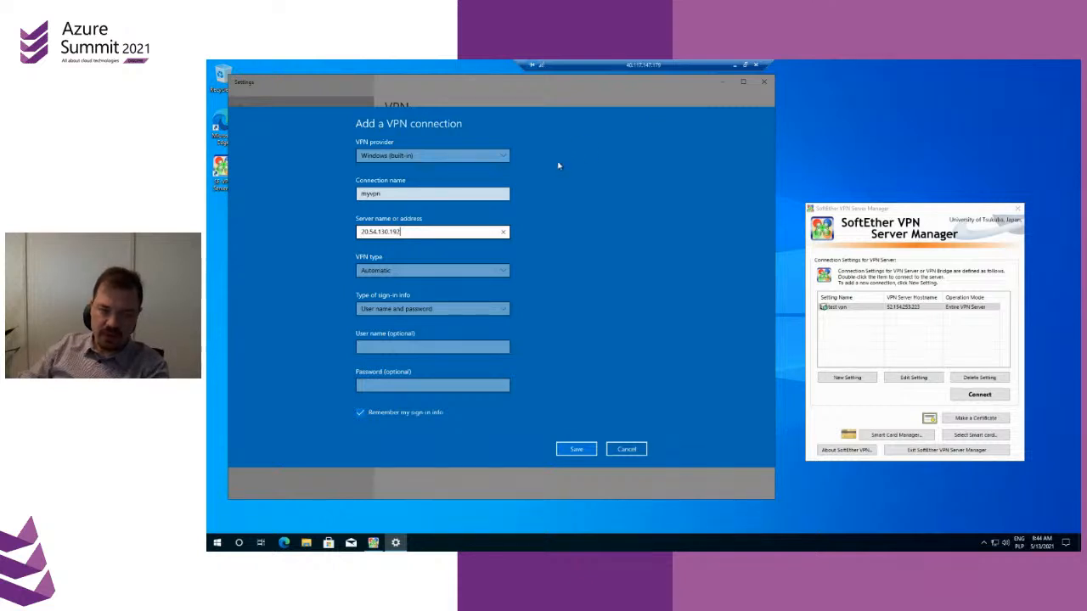
Set the VPN type to L2TP/IPsec with pre-shared key and enter the pre-shared key
left_click(409, 271)
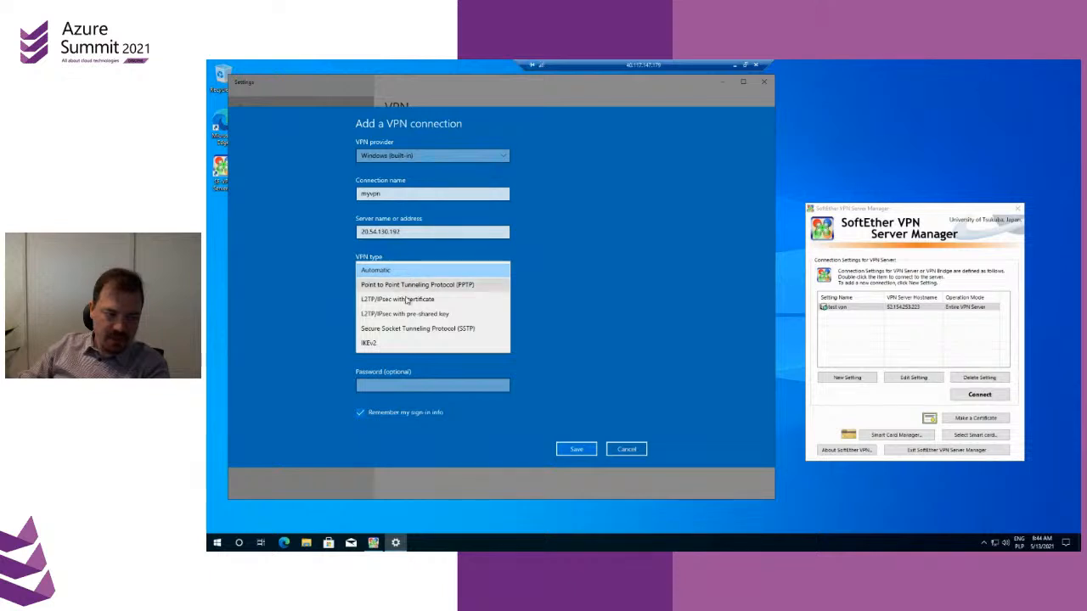
left_click(428, 314)
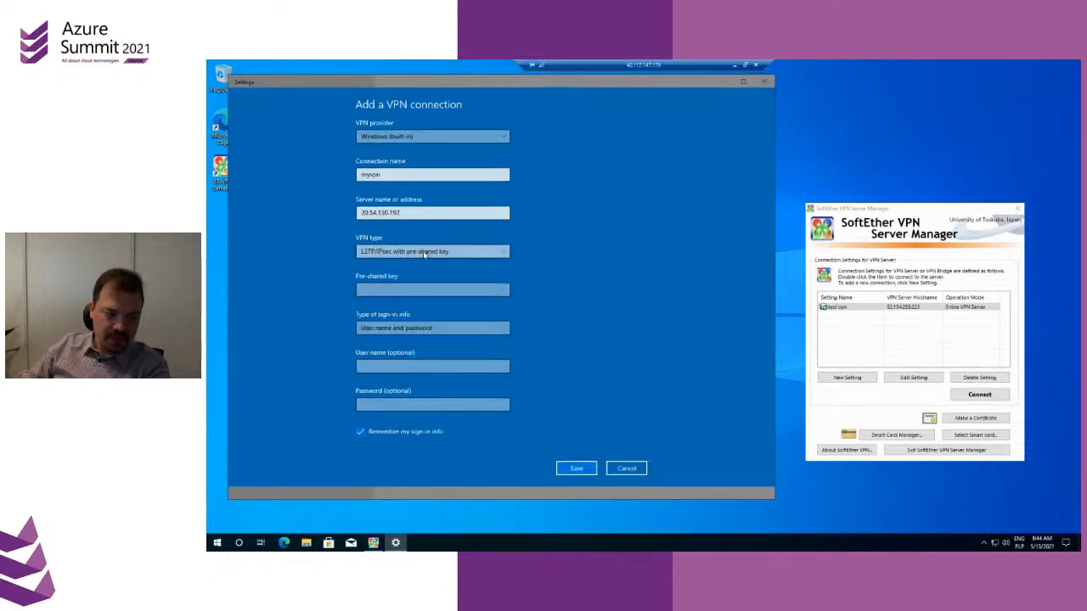
left_click(407, 293)
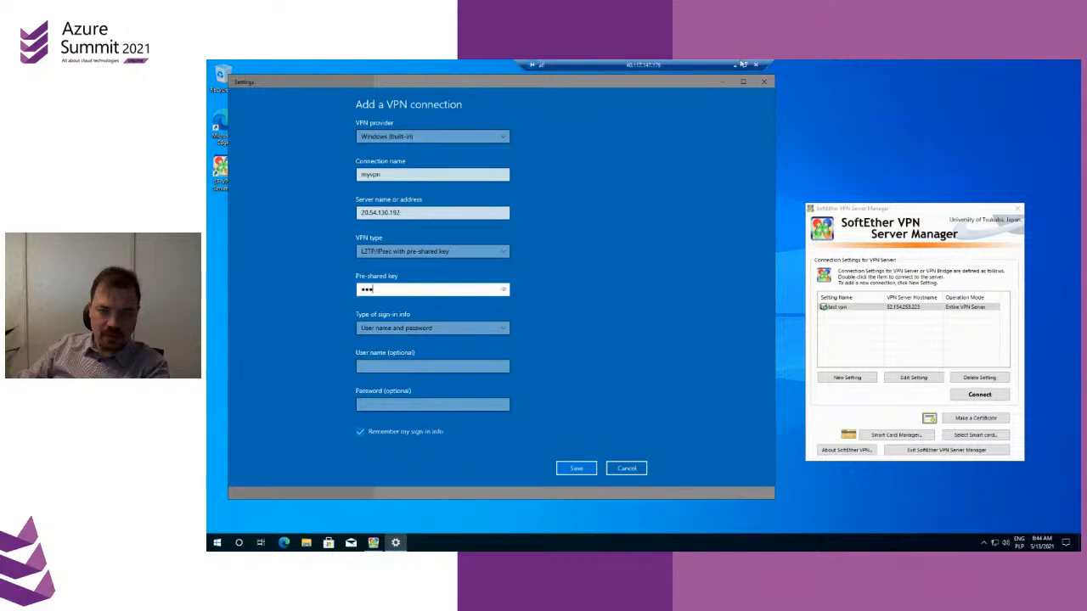
Copy the VPN user name from the Azure deployment outputs and paste it as the myvpn connection's user name
left_click(735, 65)
double_click(400, 410)
left_click(491, 458)
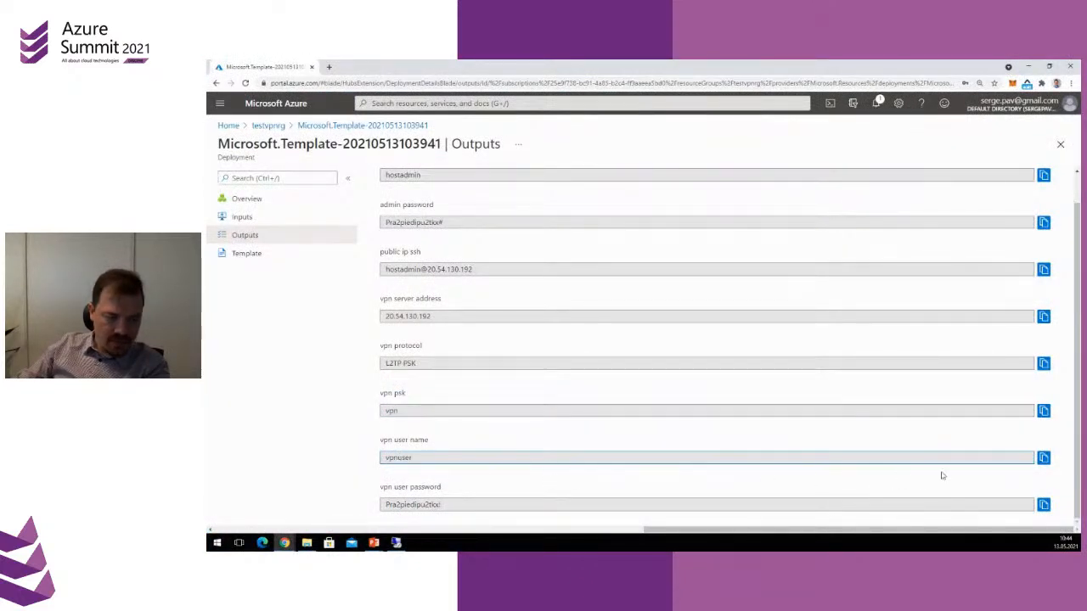
left_click(1043, 458)
left_click(396, 542)
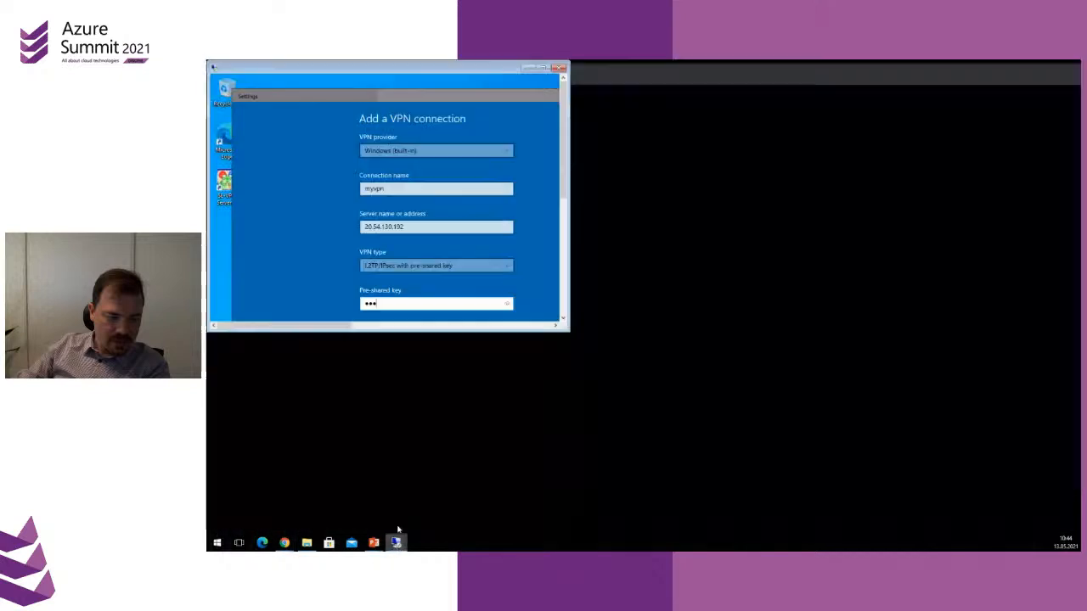
left_click(389, 366)
key("ctrl+v")
Copy the VPN user password from the deployment outputs into the connection's password field and save the myvpn connection
left_click(735, 65)
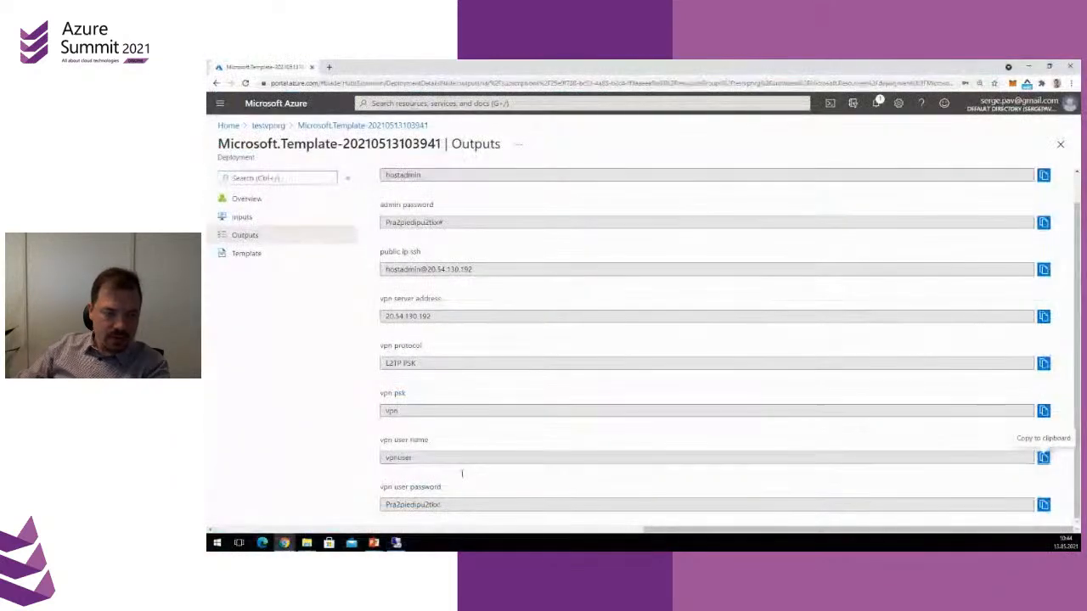
left_click(1043, 504)
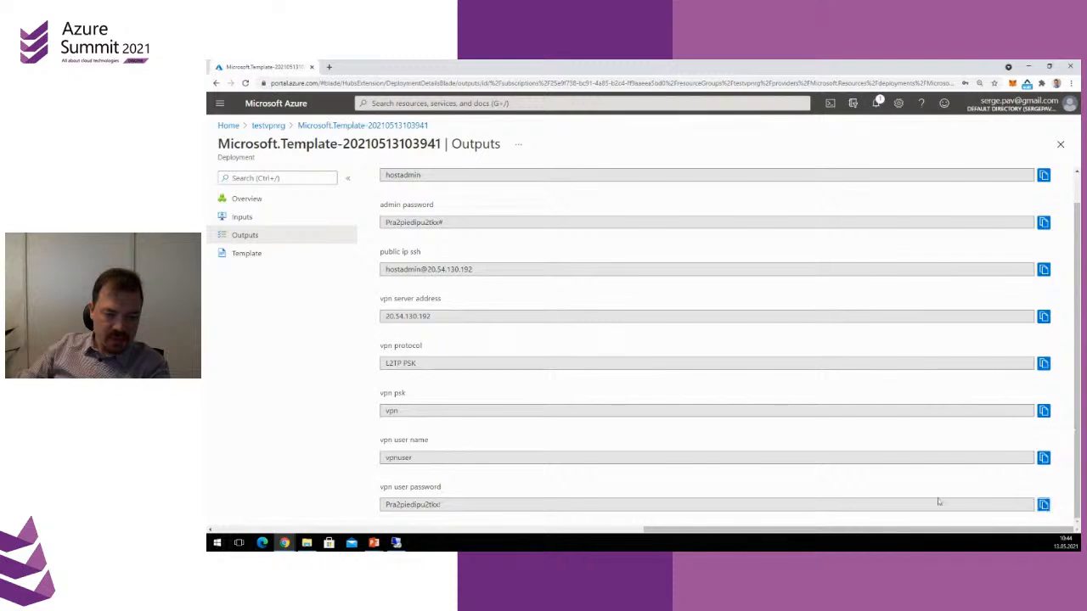
left_click(396, 543)
left_click(424, 404)
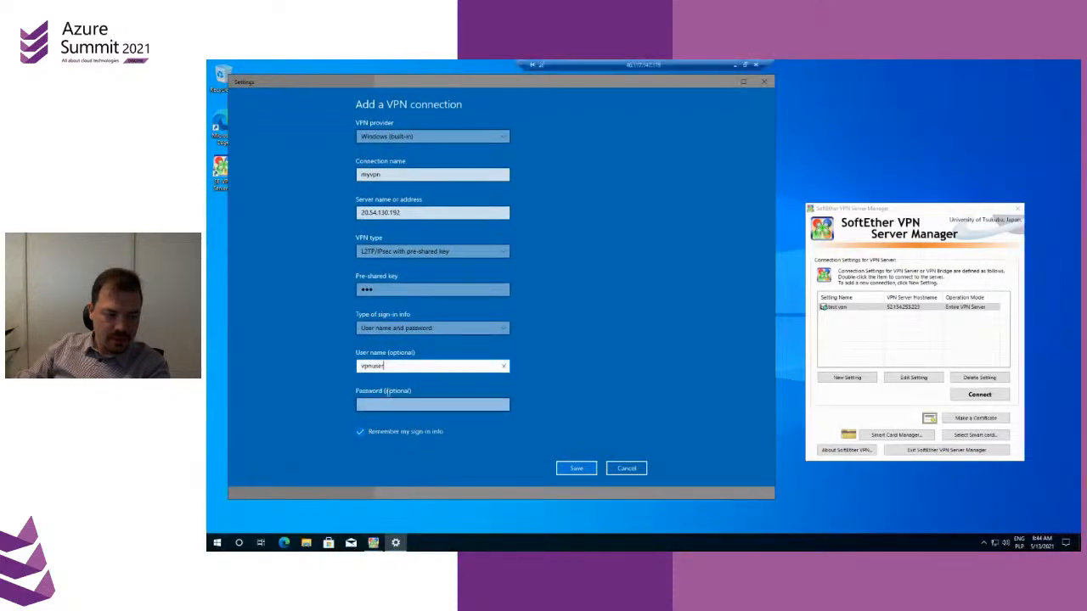
key("ctrl+v")
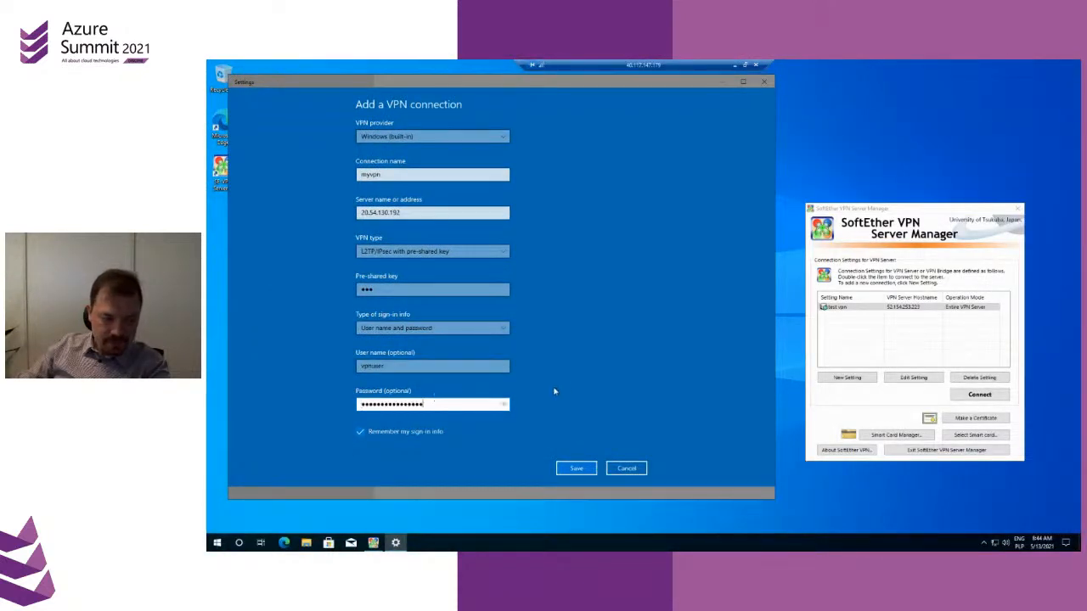
left_click(573, 466)
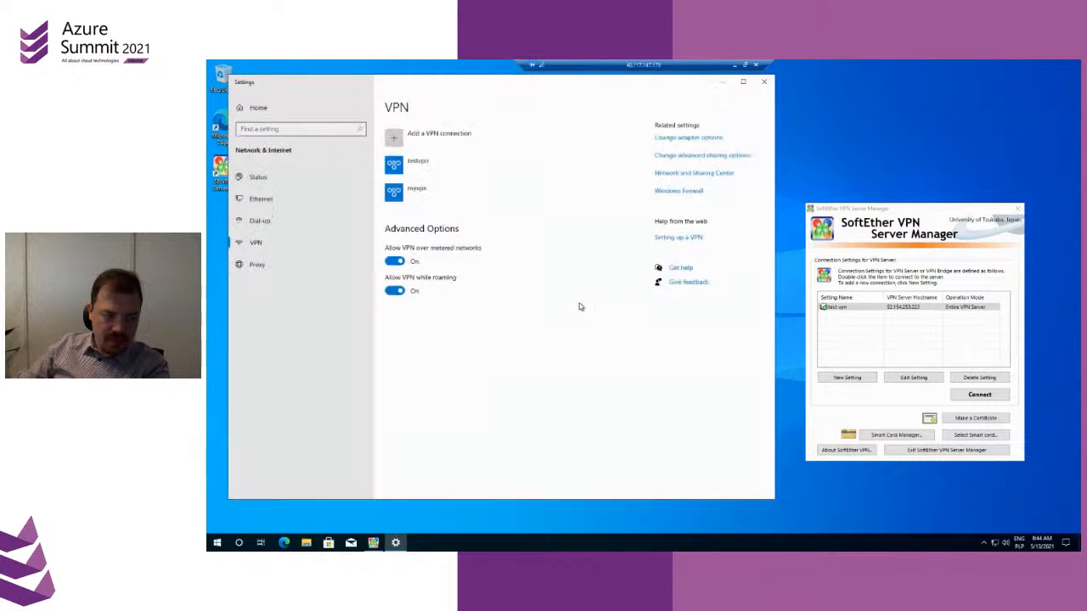
Open the properties of the myvpn adapter from the computer's network connections
left_click(449, 194)
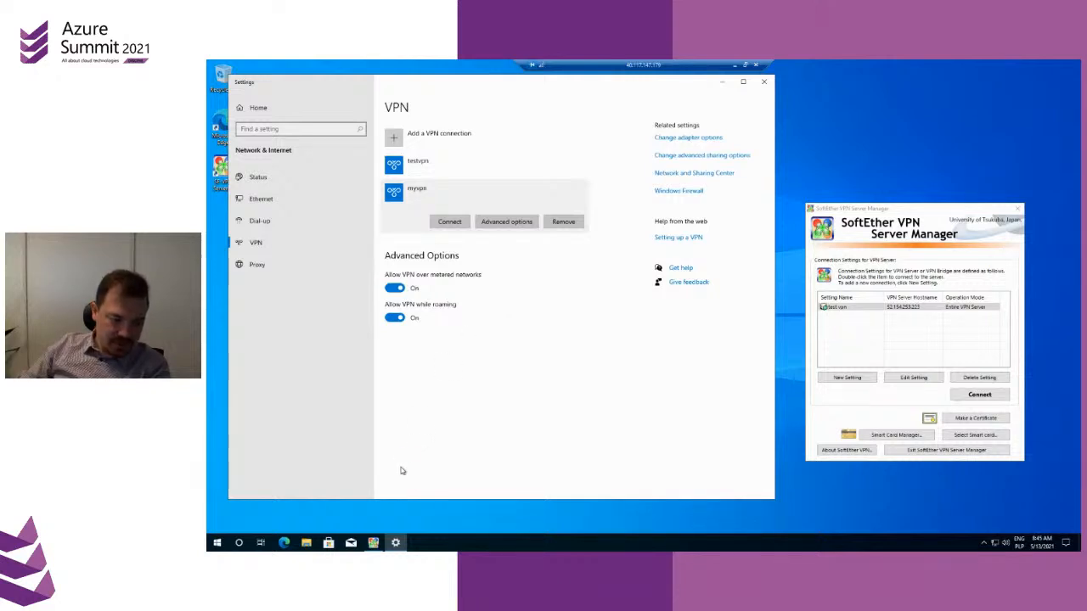
left_click(994, 543)
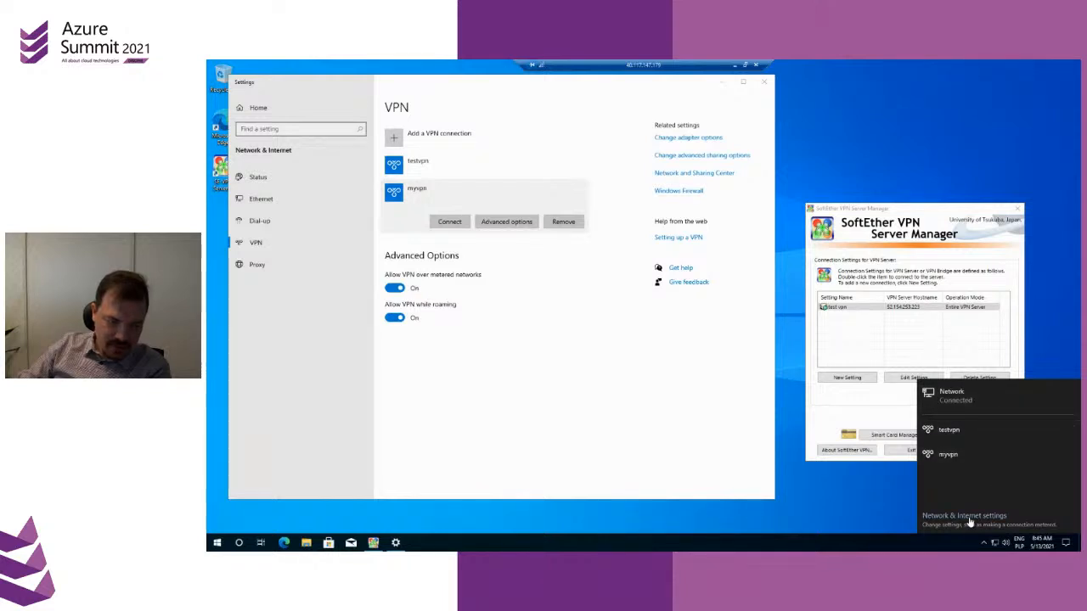
left_click(696, 166)
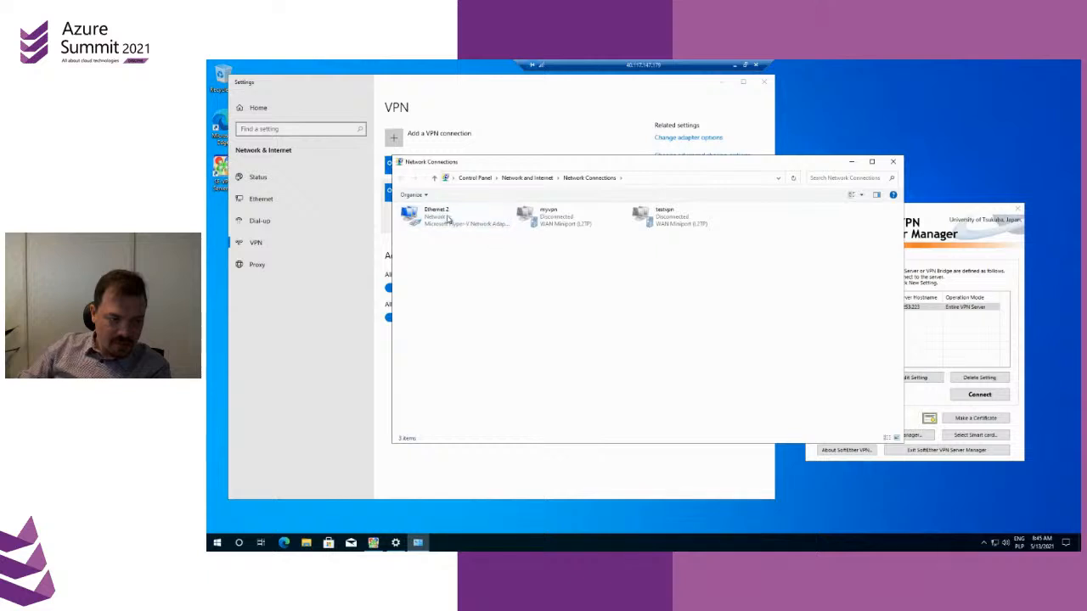
left_click(567, 219)
right_click(566, 219)
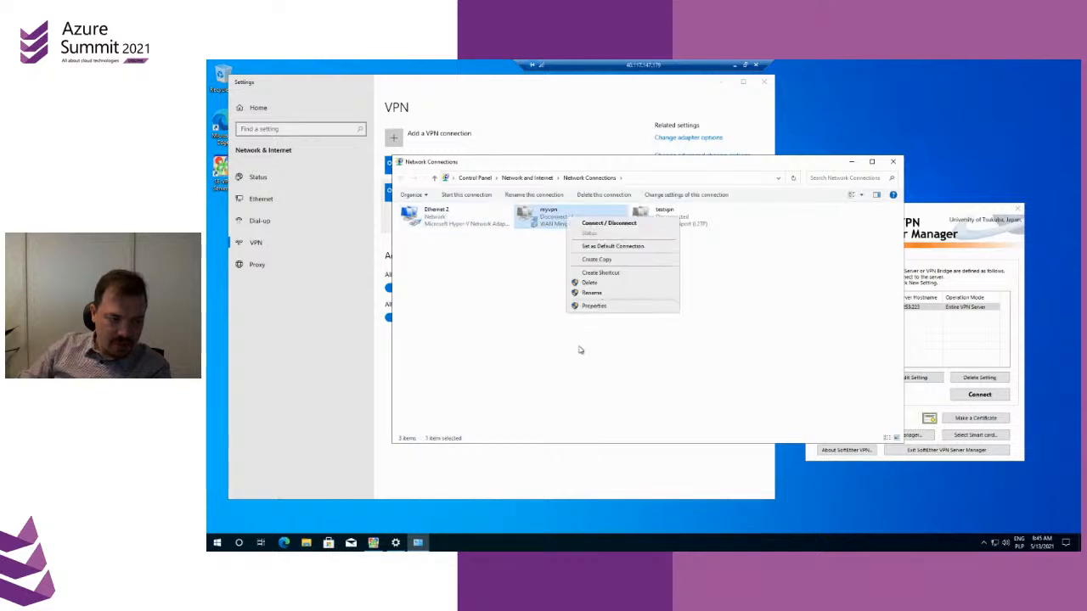
left_click(592, 313)
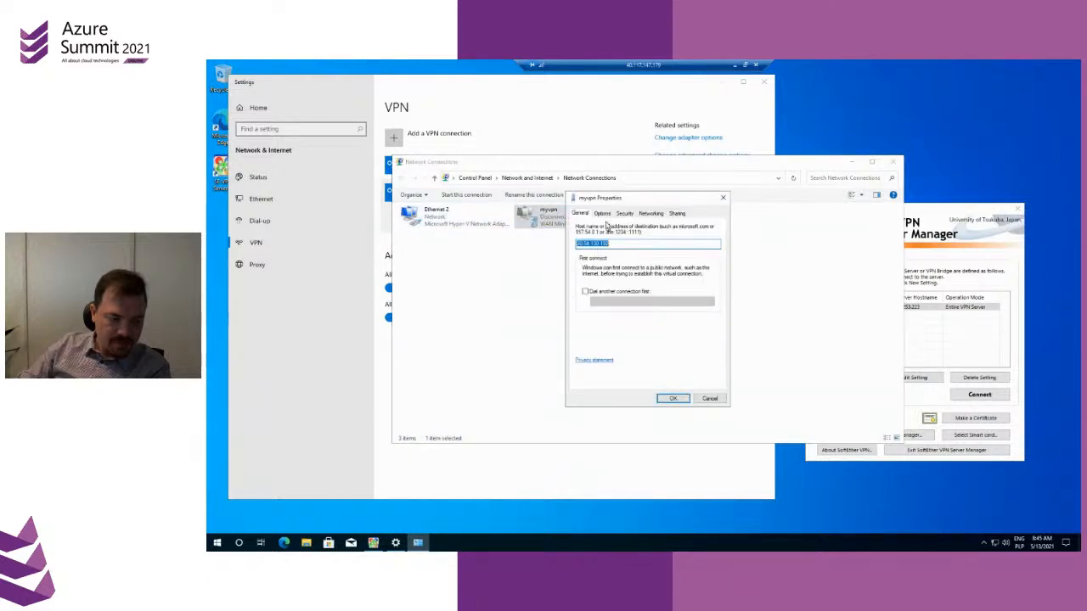
Turn off the default gateway on remote network option in myvpn's advanced TCP/IPv4 settings
left_click(652, 213)
left_click(635, 244)
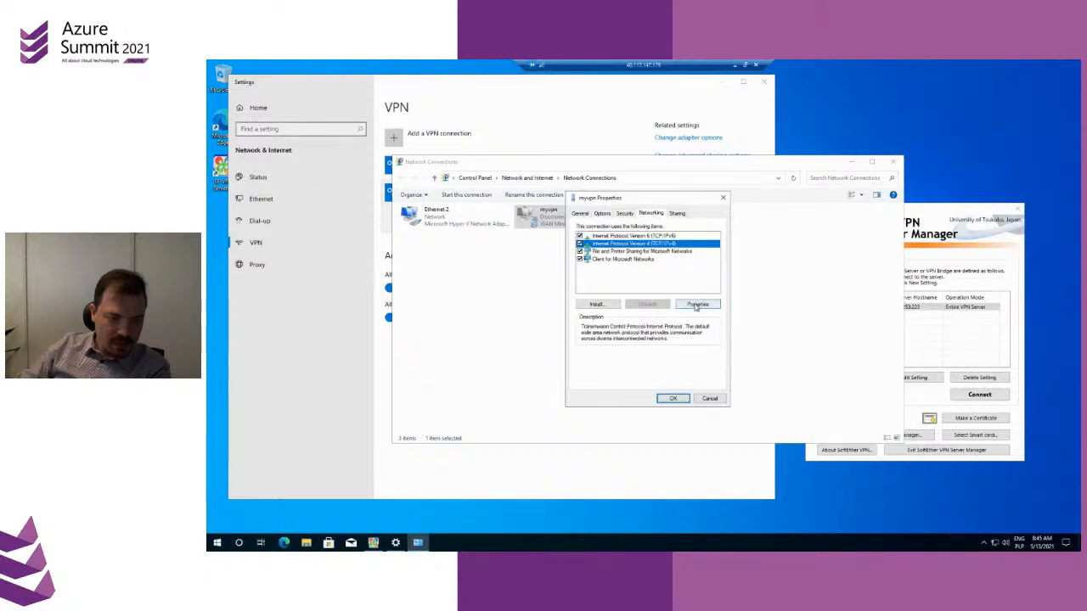
left_click(698, 304)
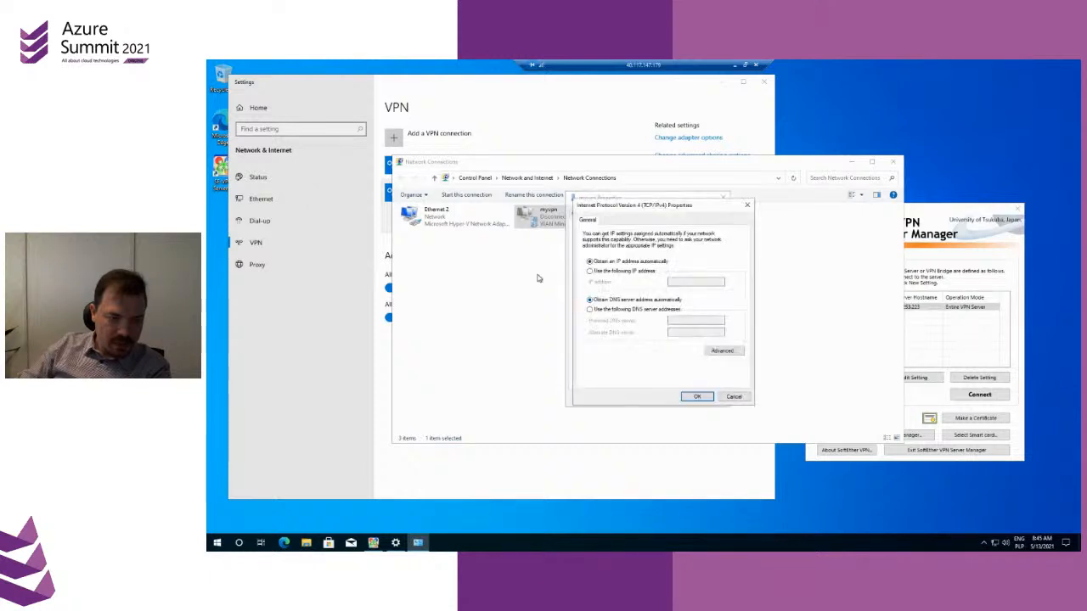
left_click(732, 395)
left_click(697, 304)
left_click(721, 351)
left_click(599, 278)
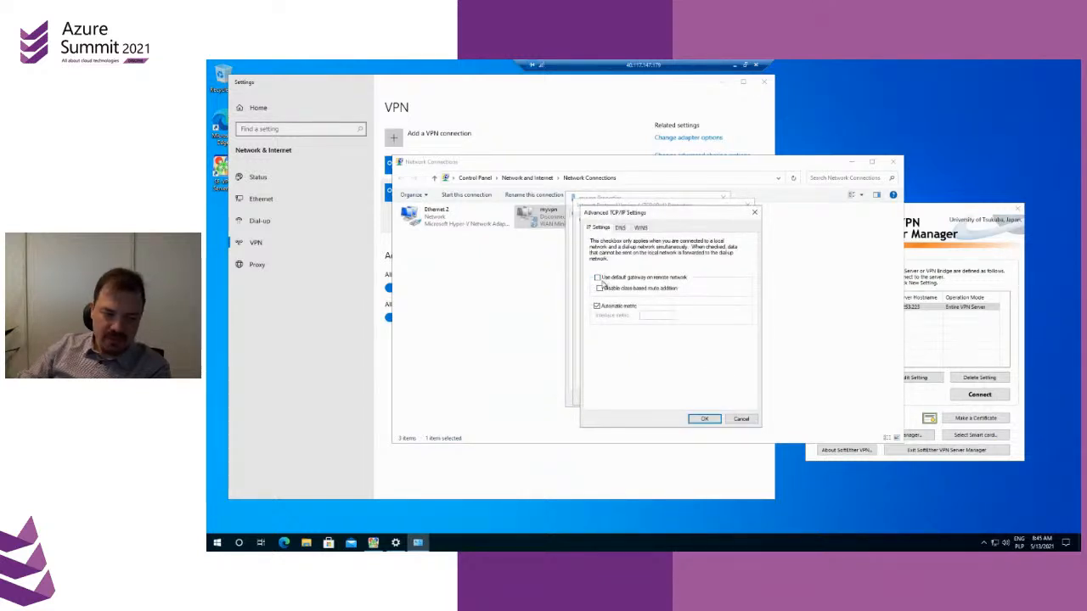
left_click(704, 420)
left_click(696, 397)
left_click(697, 397)
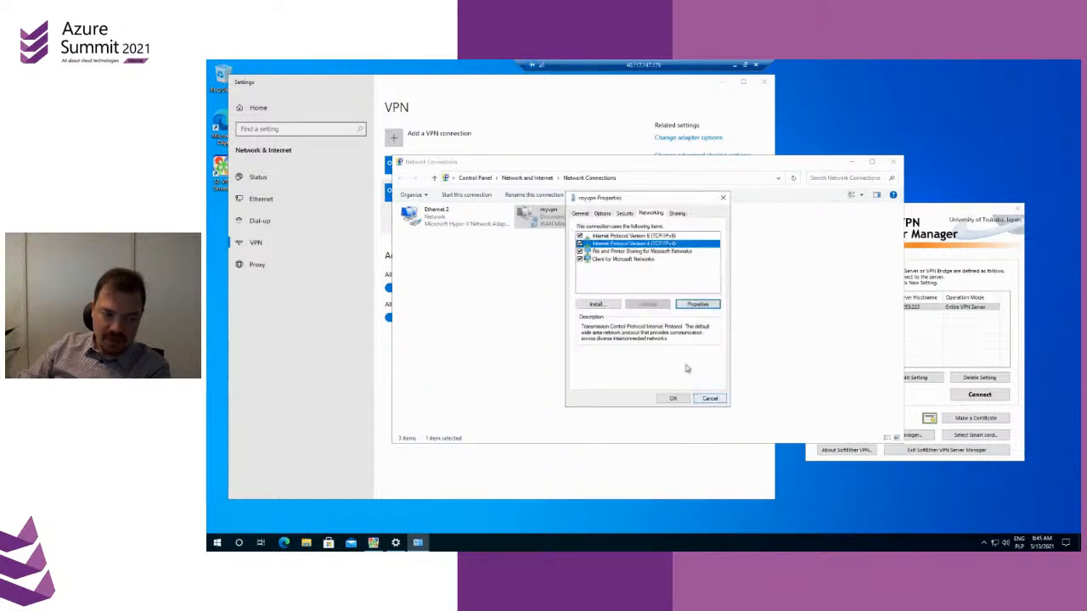
Turn off the default gateway on remote network option in myvpn's advanced TCP/IPv6 settings and save the connection properties
left_click(645, 235)
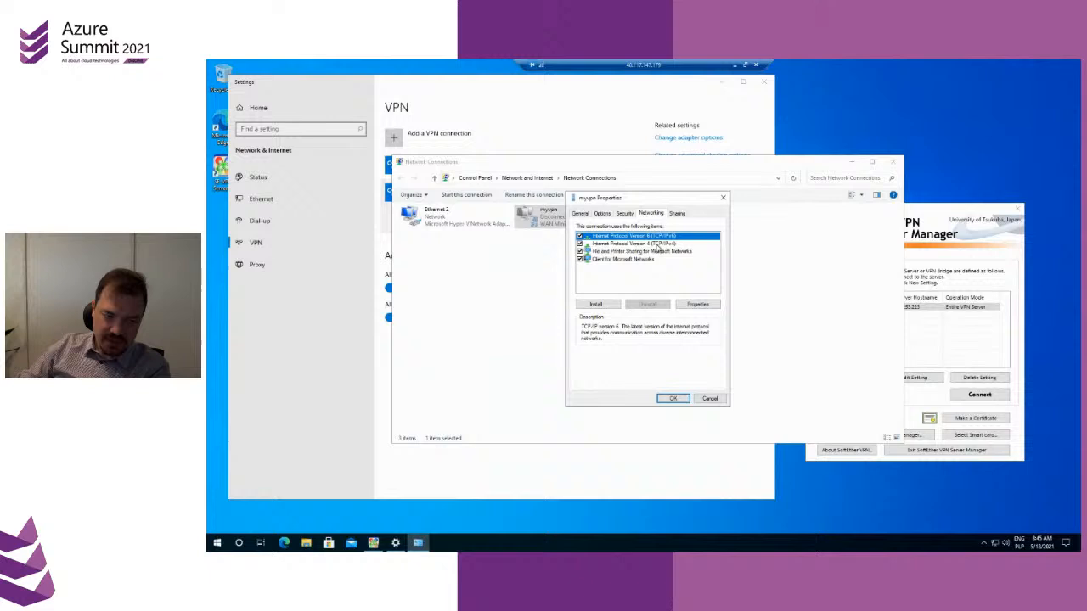
left_click(698, 306)
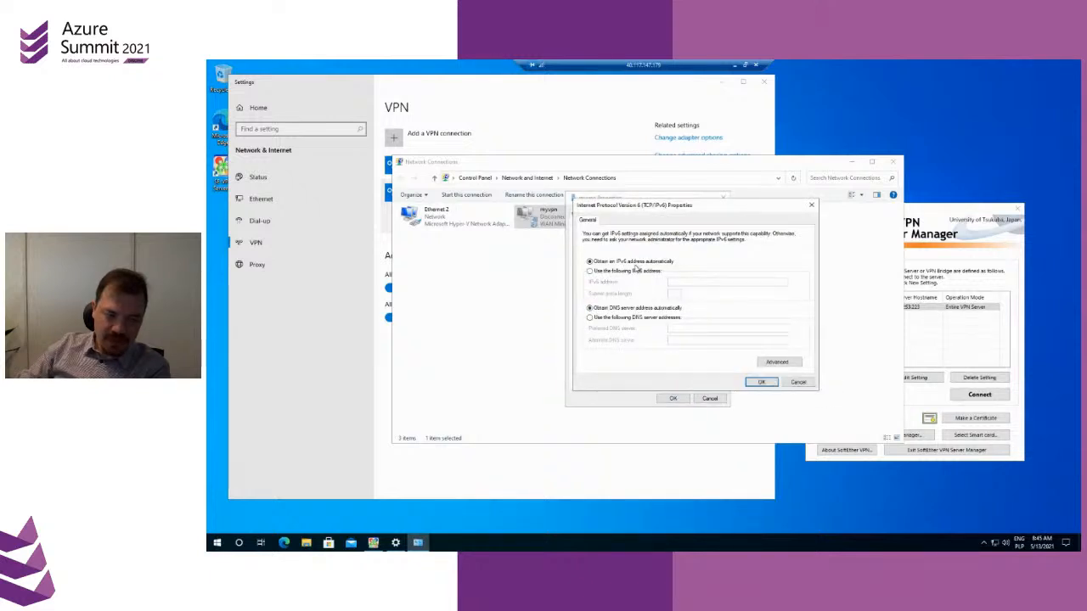
left_click(777, 363)
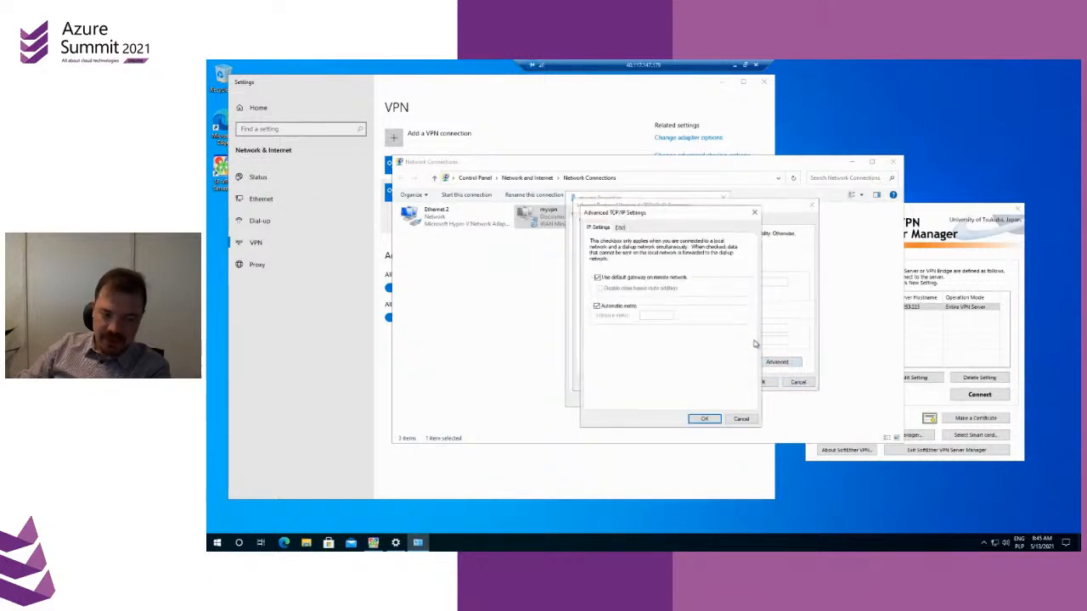
left_click(598, 278)
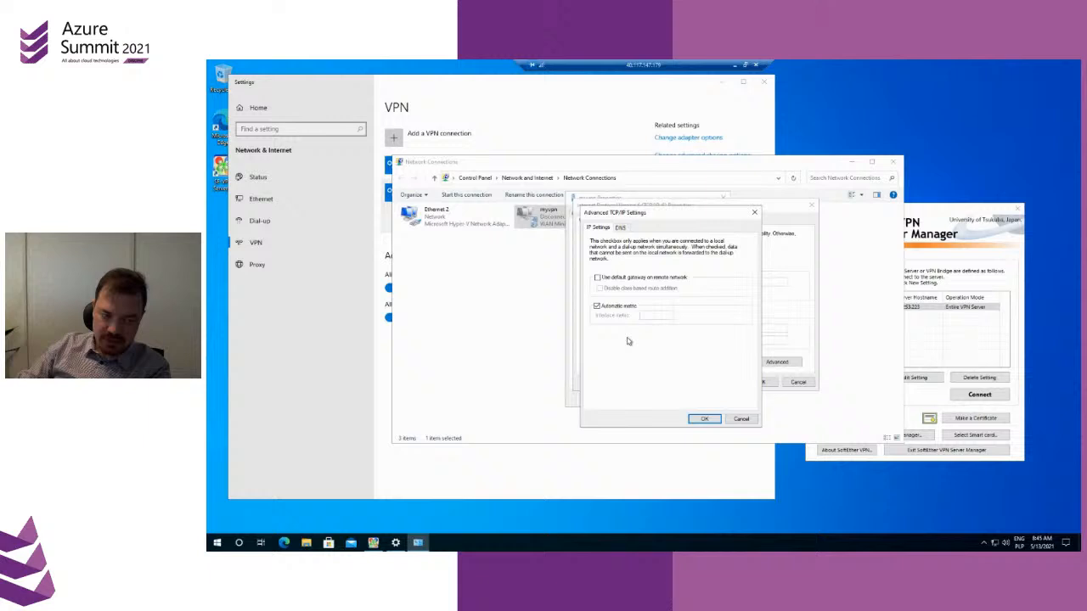
left_click(704, 420)
left_click(756, 383)
left_click(673, 399)
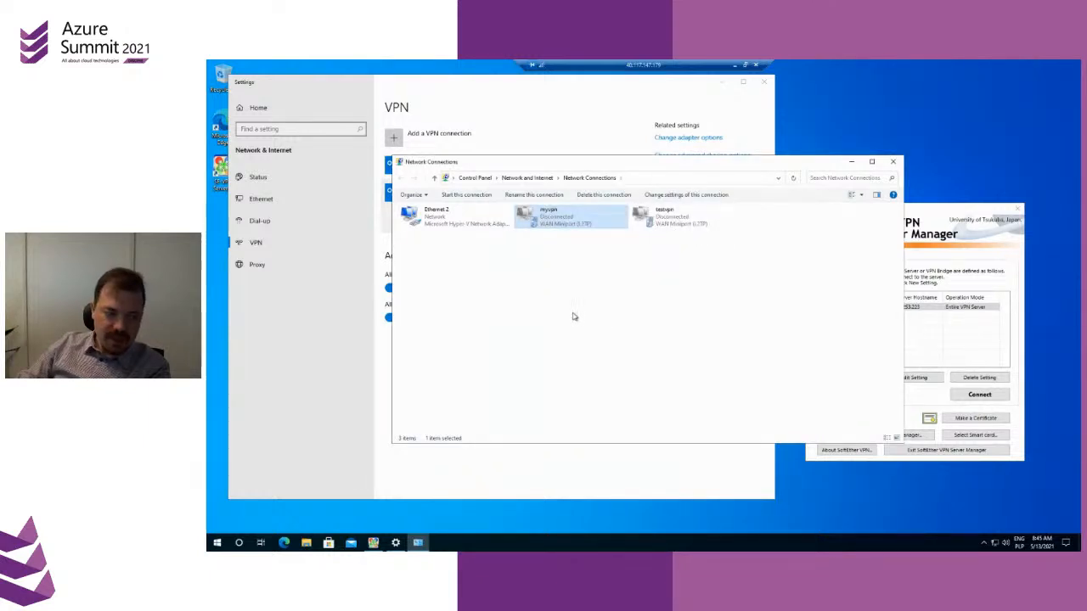
Test the myvpn connection by connecting to it and disconnecting again, then return to the network connections list
left_click(369, 371)
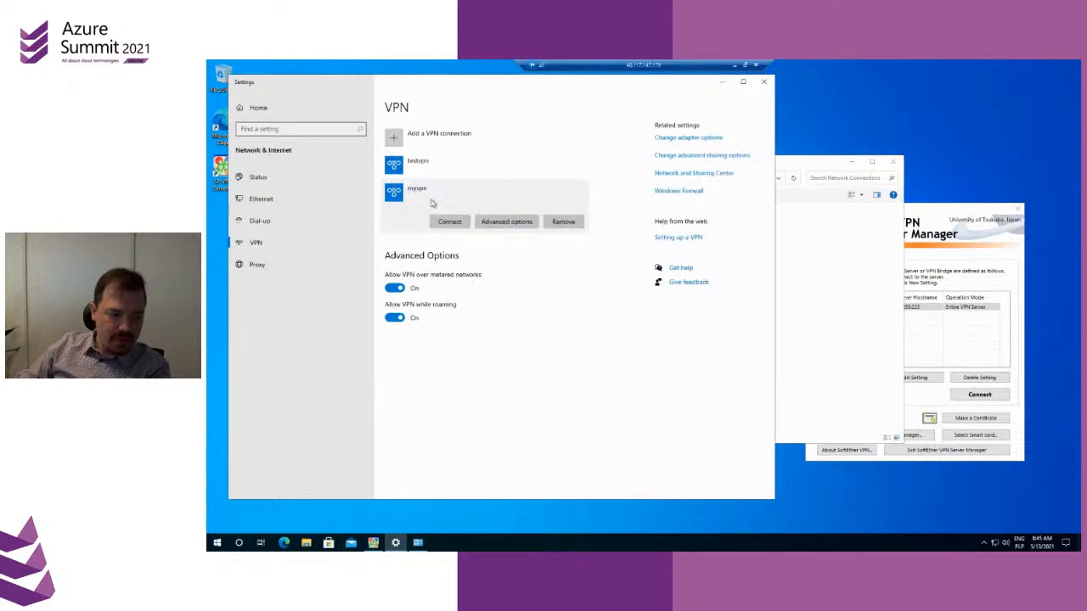
left_click(450, 223)
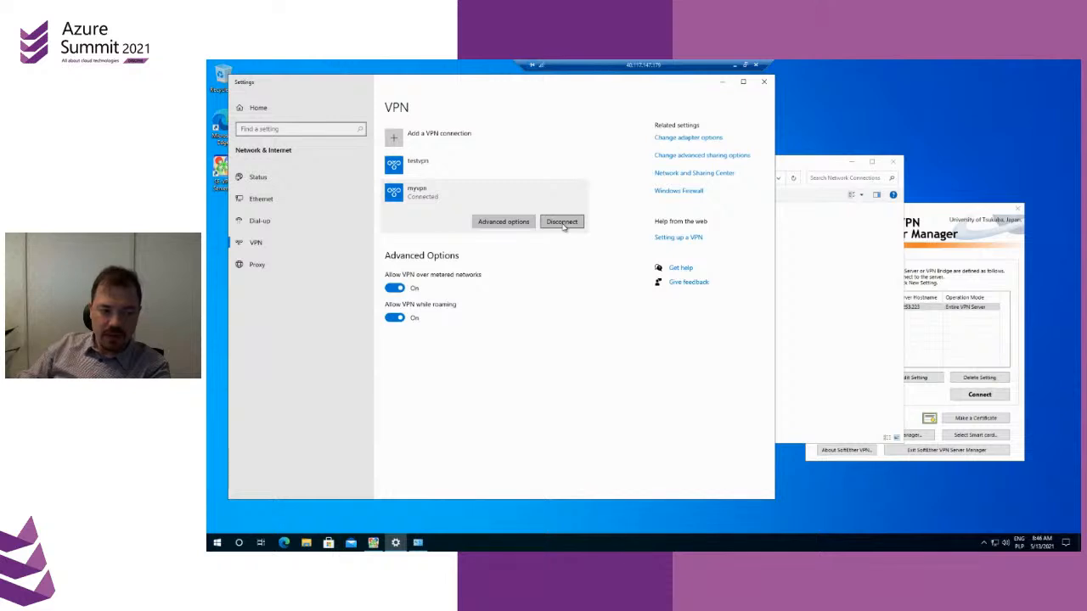
left_click(562, 222)
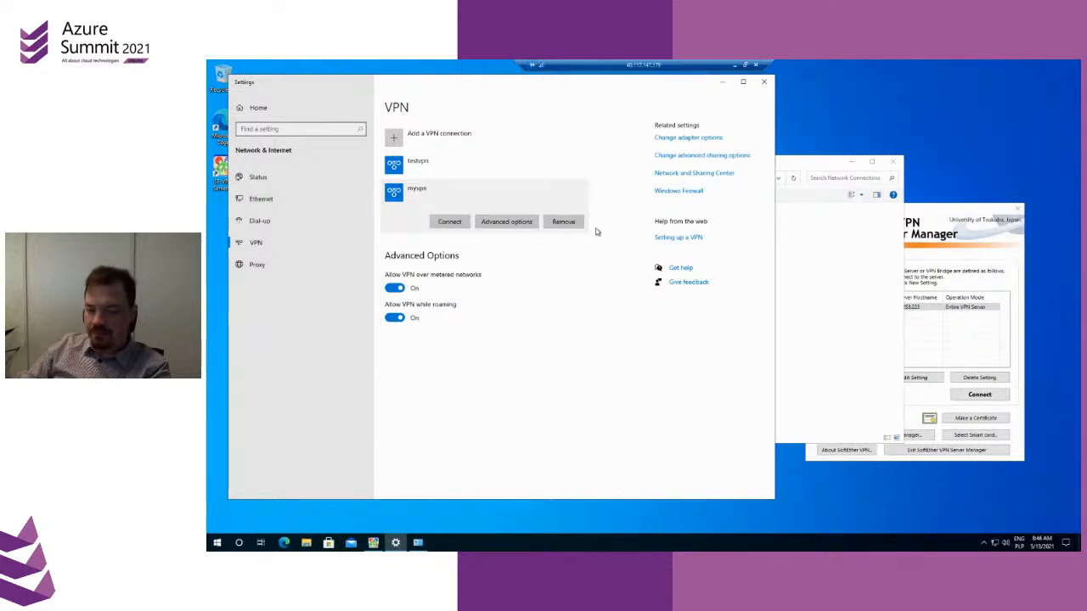
left_click(790, 172)
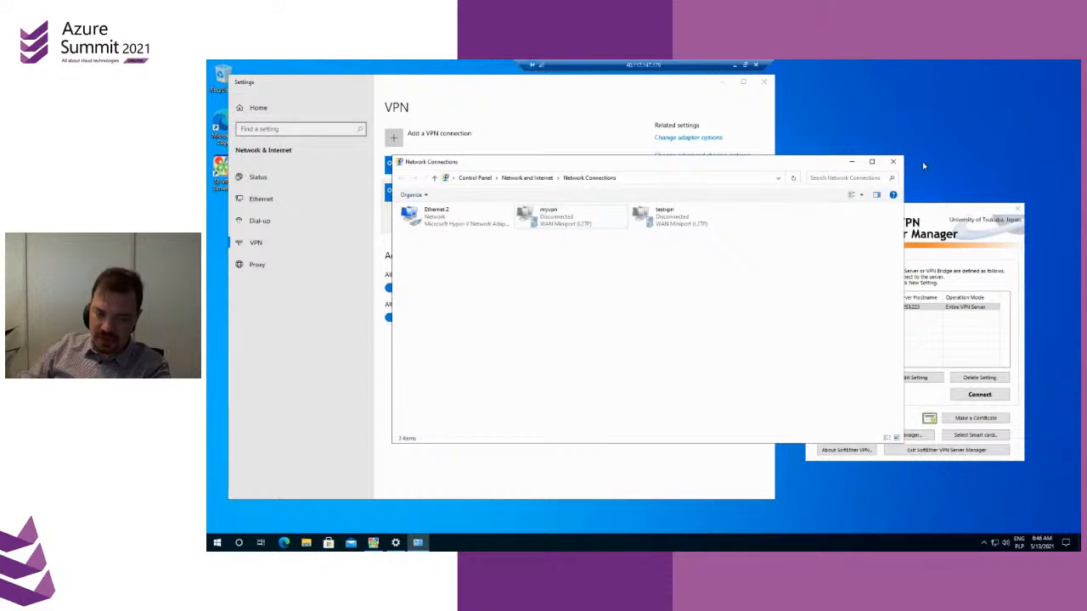
Create a new SoftEther VPN Server Manager connection setting with host name 20.54.130.192 copied from the Azure deployment outputs
left_click(932, 206)
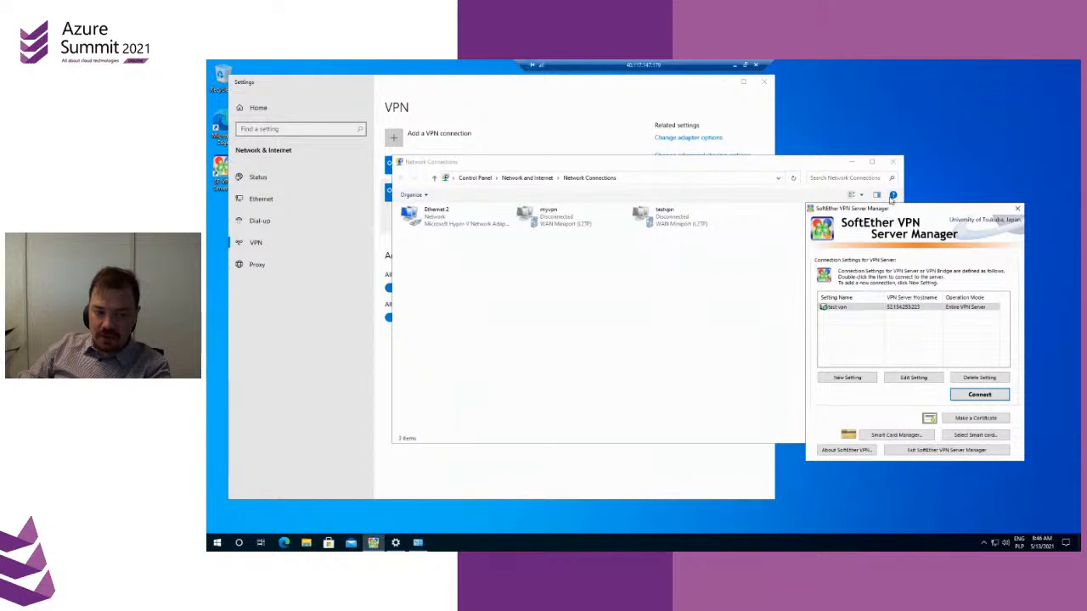
left_click_drag(886, 209, 892, 180)
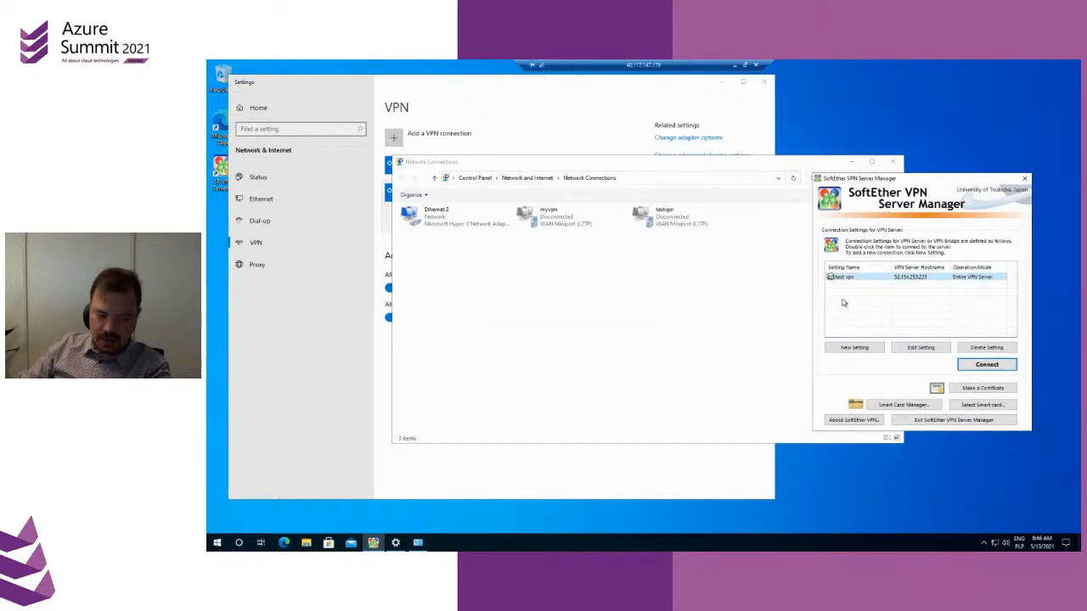
left_click(854, 347)
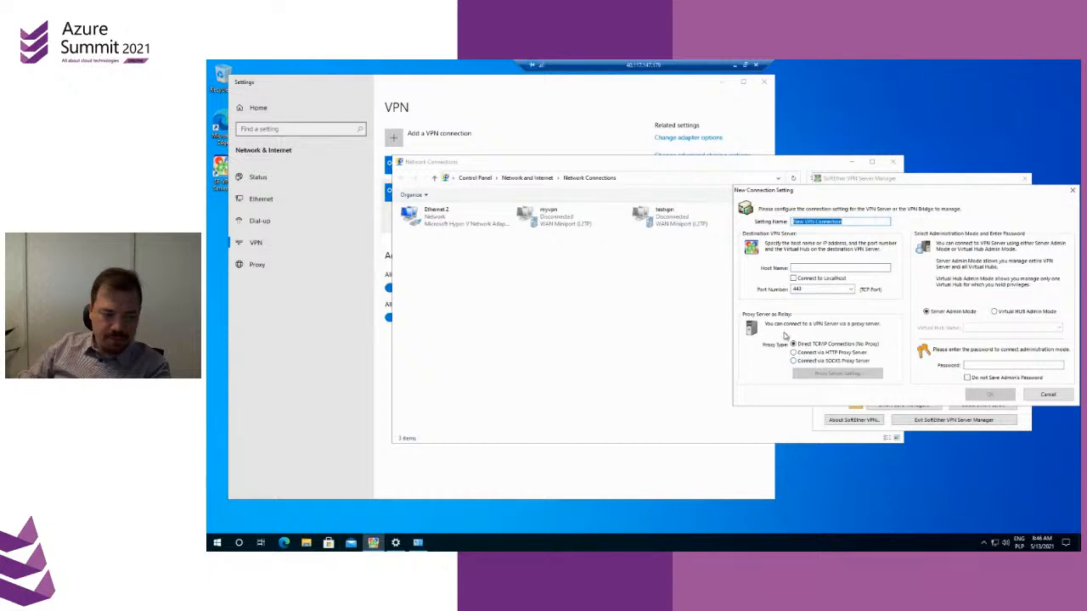
left_click(805, 222)
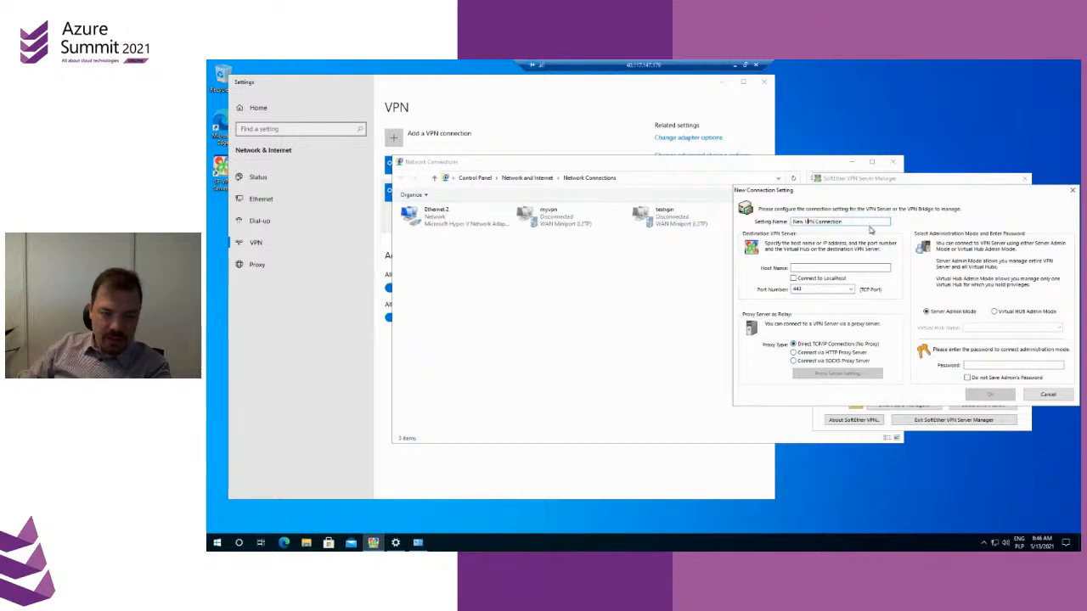
left_click(798, 267)
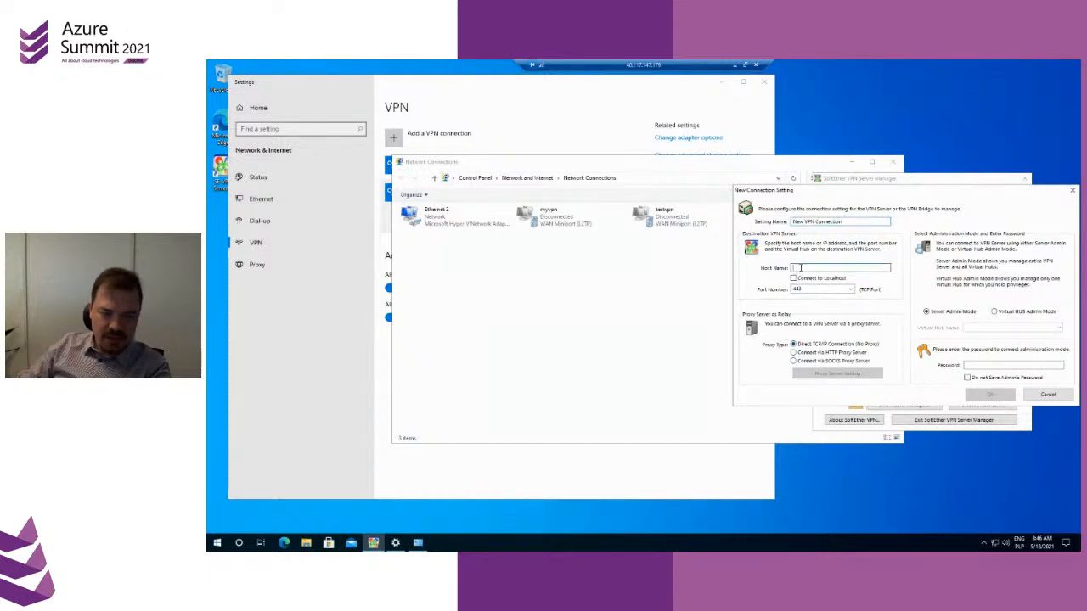
left_click(735, 65)
left_click(1044, 317)
left_click(396, 543)
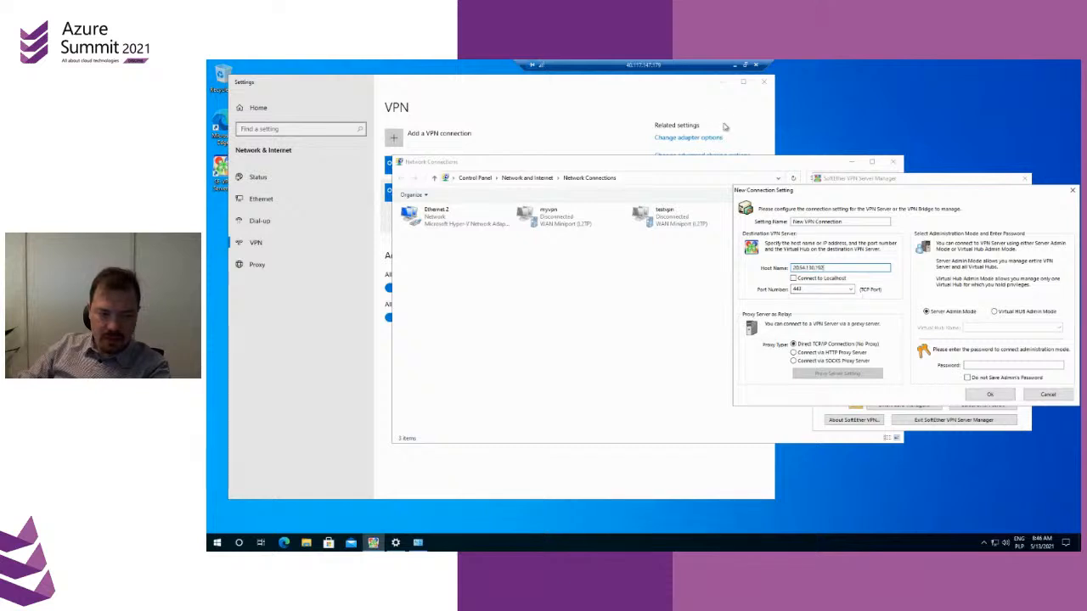
Copy the VPN user password from the Azure deployment outputs into the administration password field and save the new connection setting
left_click(735, 65)
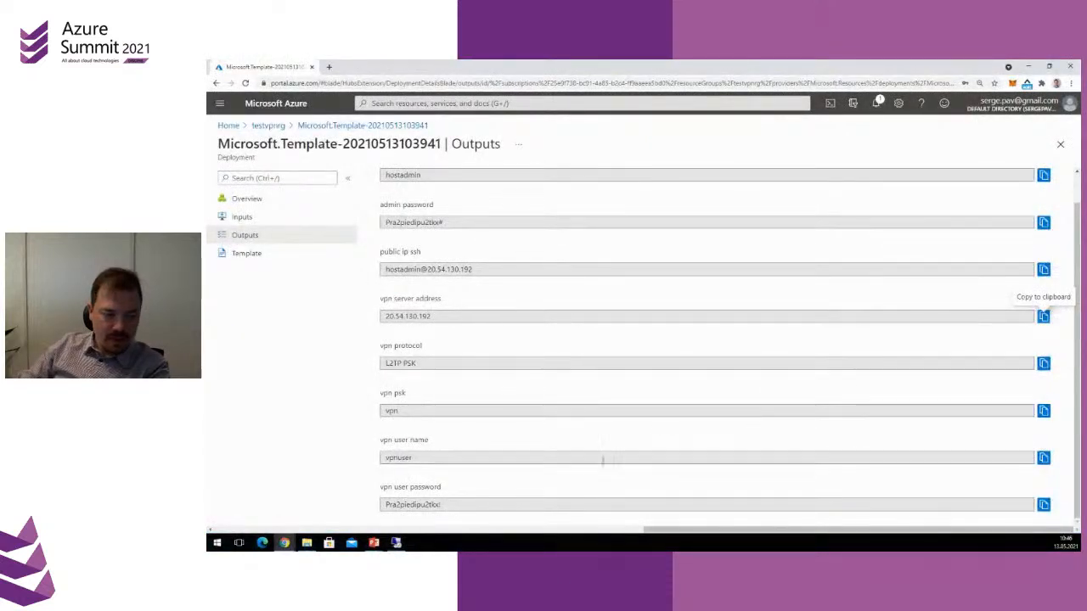
left_click(1044, 505)
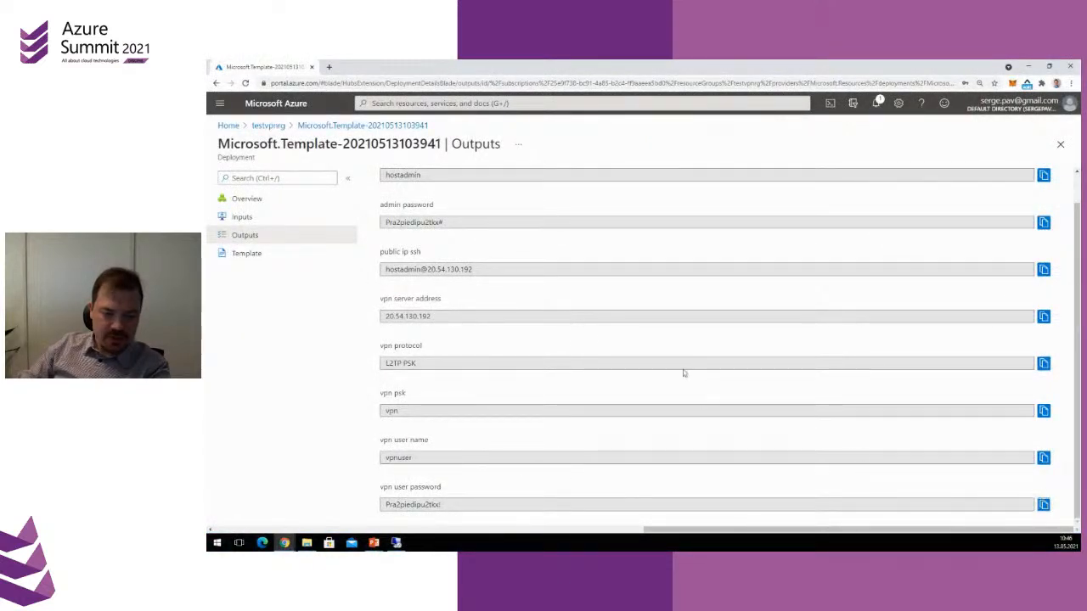
left_click(396, 543)
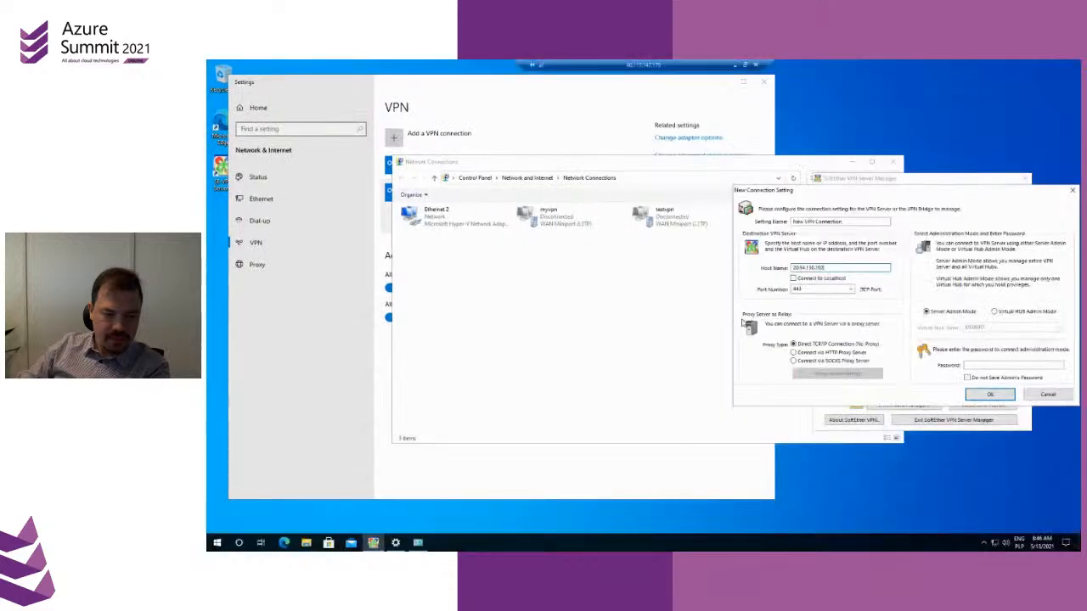
left_click(987, 366)
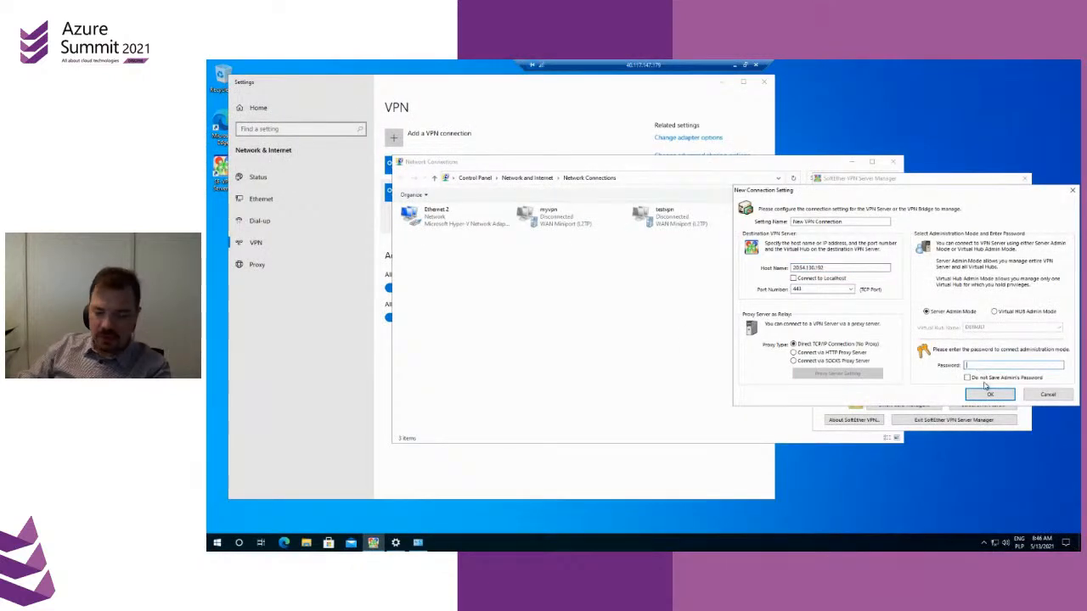
key("ctrl+v")
left_click(989, 394)
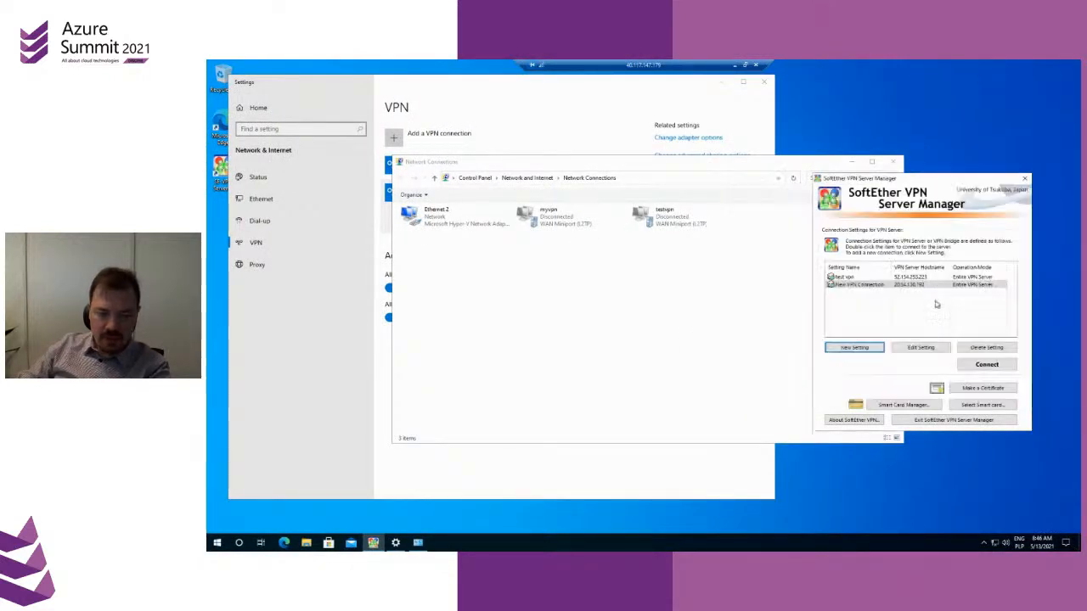
Connect to the 20.54.130.192 server, agree to set up IPsec and accept the existing IPsec/L2TP server settings
left_click(987, 364)
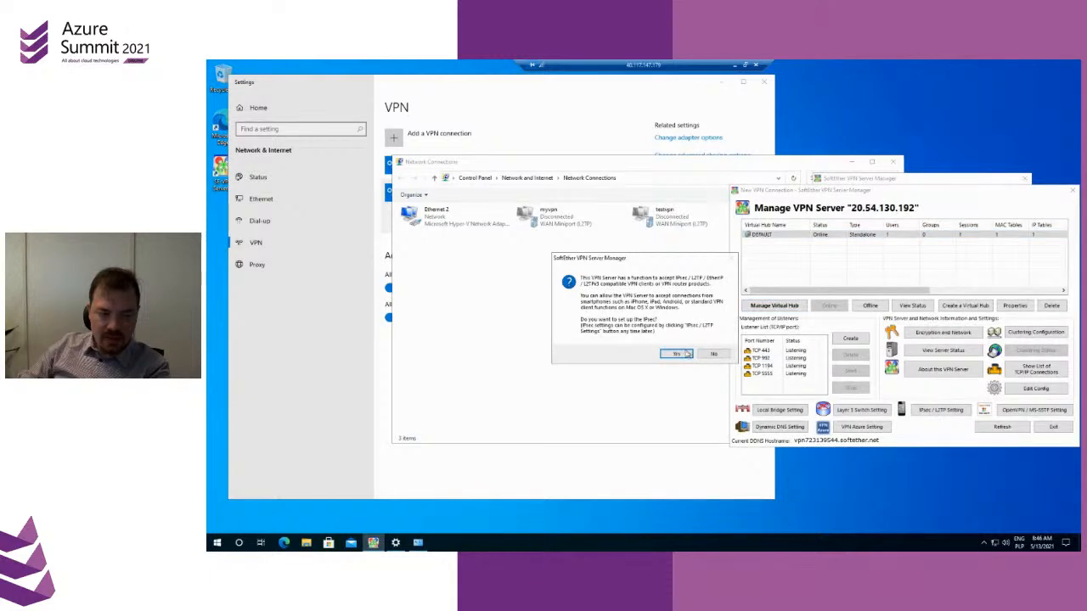
left_click(686, 353)
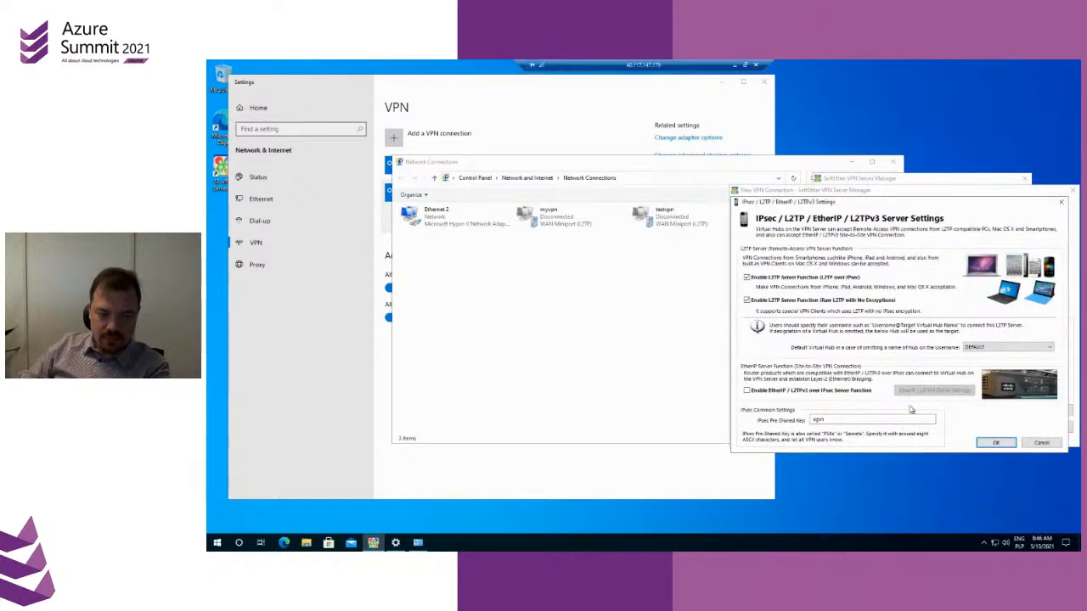
left_click(998, 444)
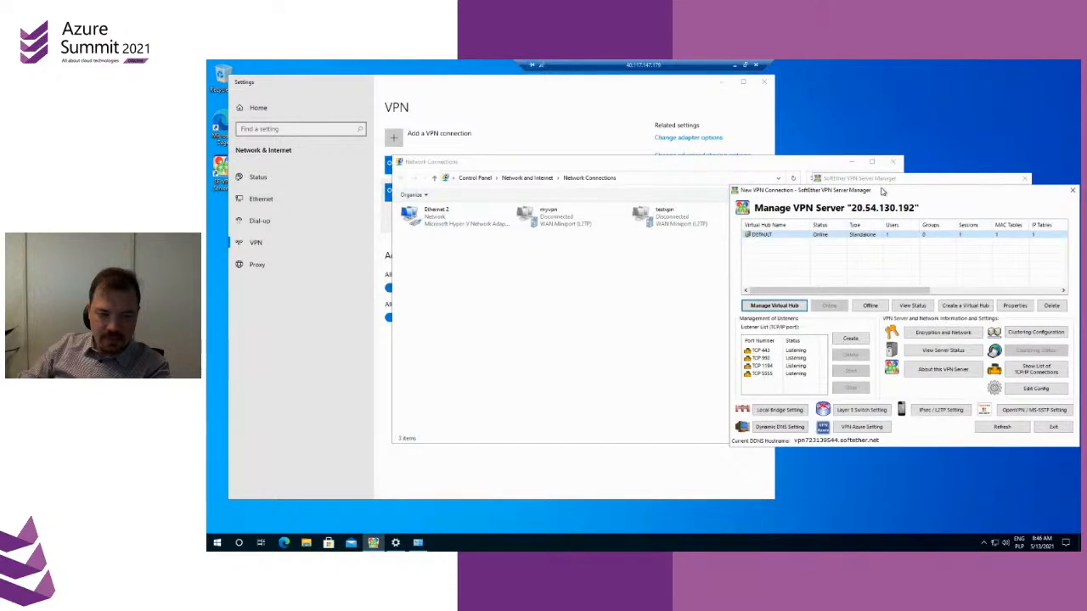
Move the server management window clear of the connection list and examine the VPN server's status, including virtual hubs and sessions
left_click_drag(882, 192, 578, 185)
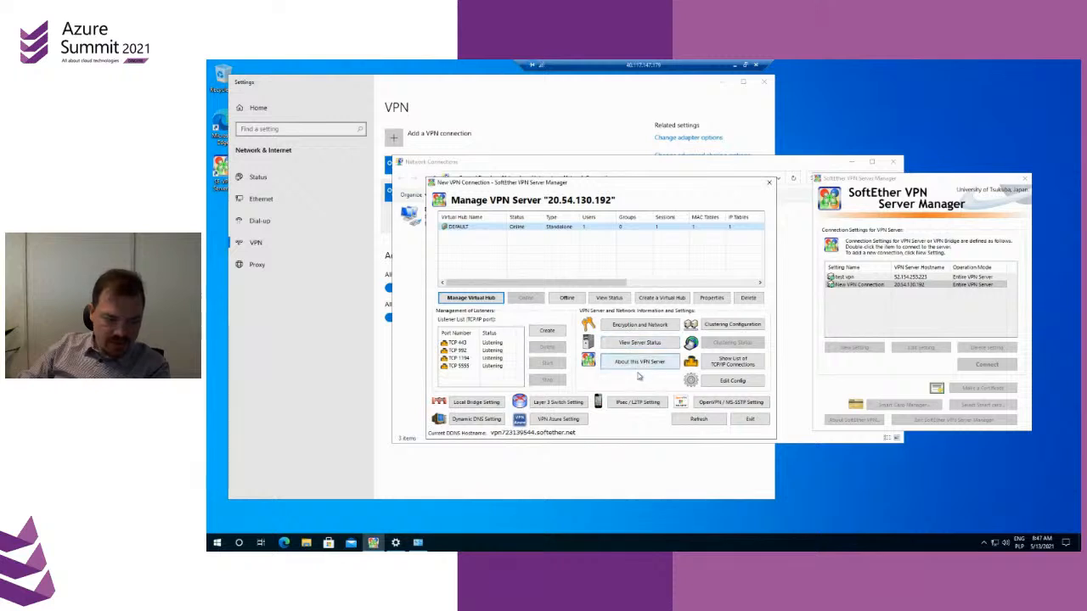
left_click(641, 344)
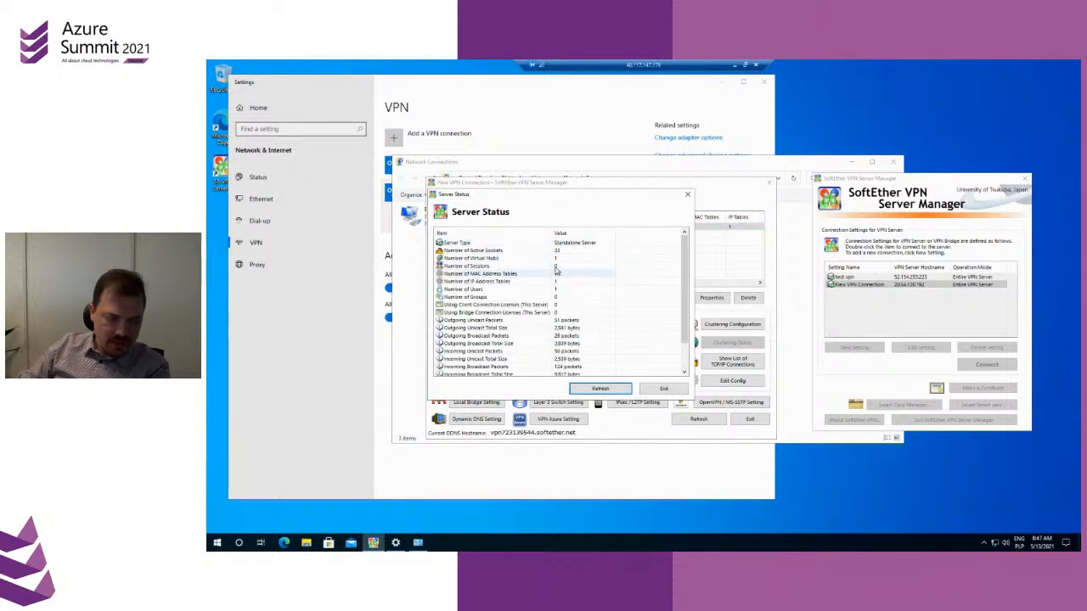
left_click(557, 259)
left_click(557, 266)
scroll(557, 304, "down", 2)
scroll(570, 310, "up", 2)
left_click(687, 194)
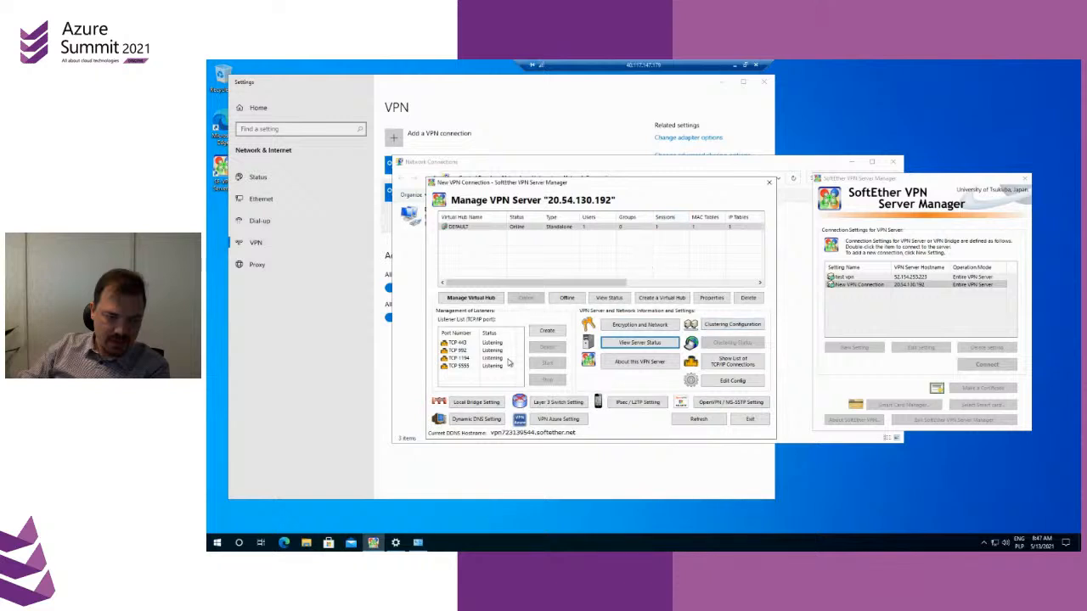
Select the TCP 992 listener, close the 20.54.130.192 server's management window and reposition the connection list window
left_click(482, 350)
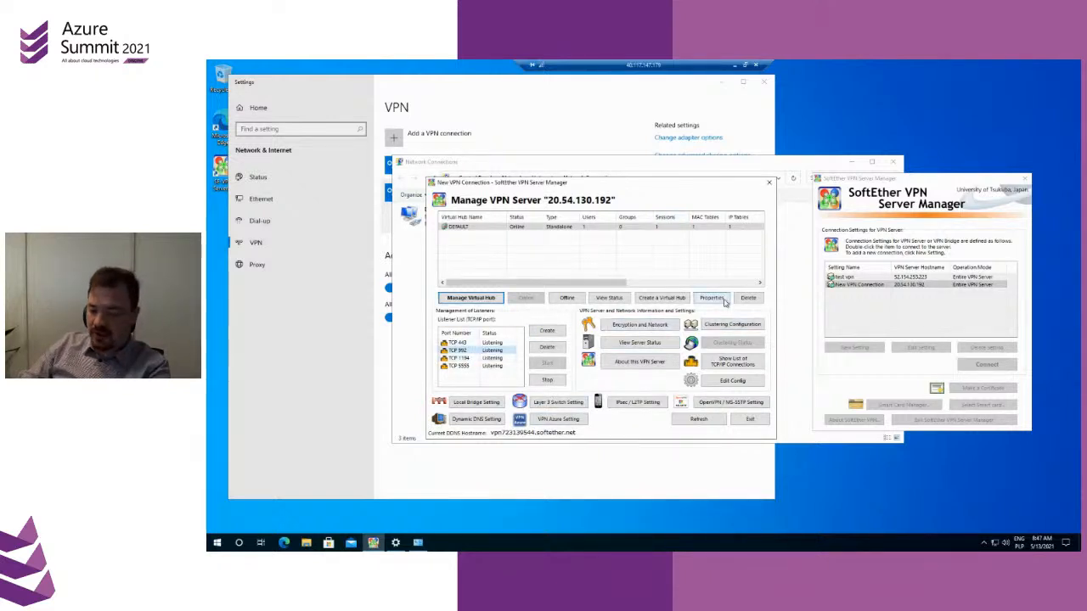
left_click(769, 181)
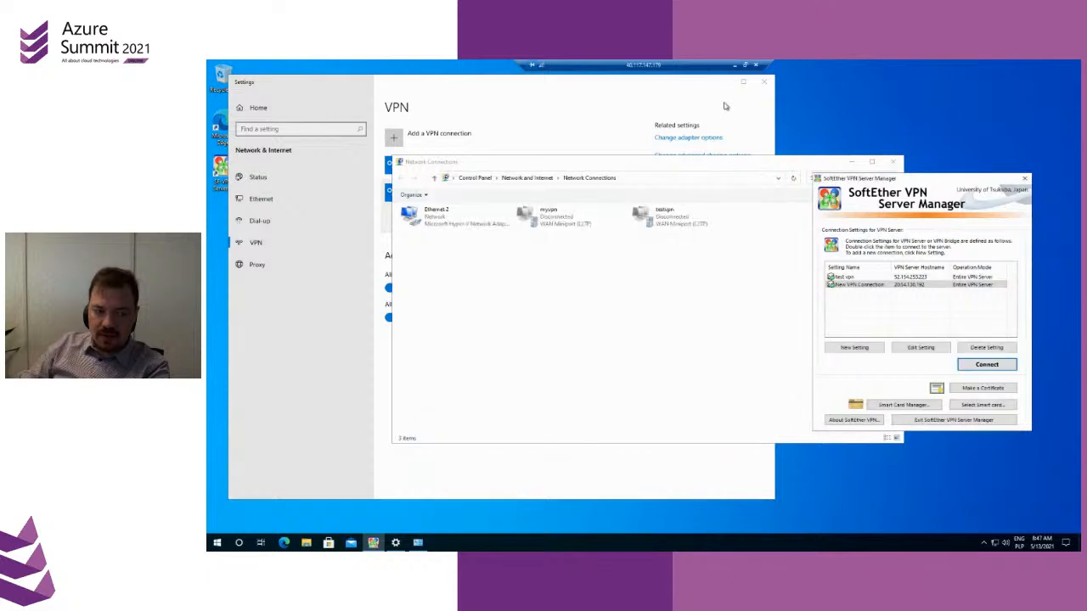
left_click_drag(909, 185, 886, 191)
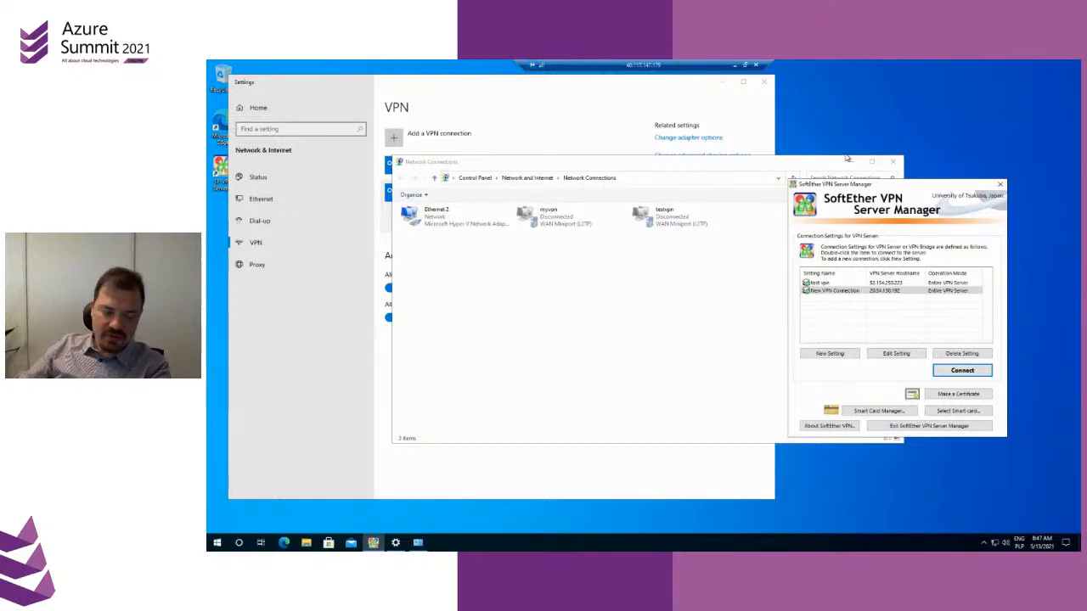
Minimise the remote desktop session and the Azure portal, and advance the PowerPoint slideshow to the Server Administration slide
left_click(736, 65)
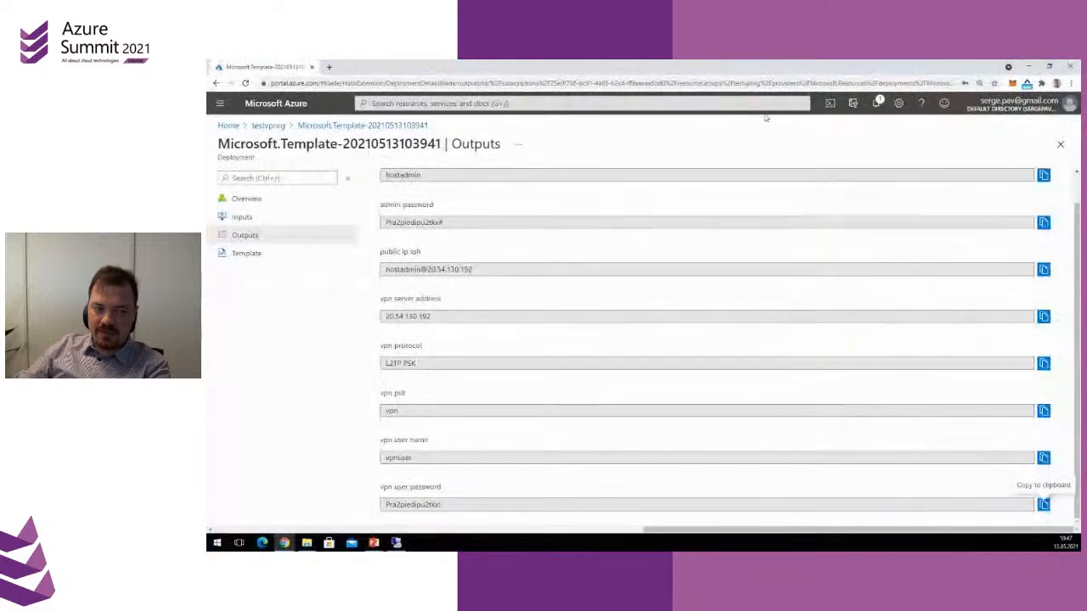
left_click(1028, 66)
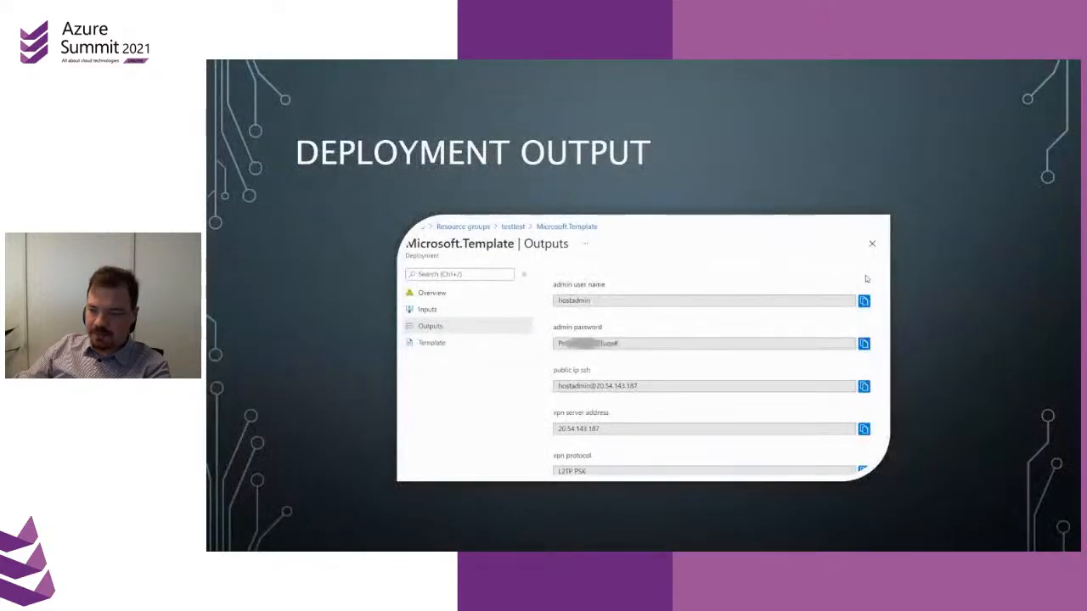
left_click(786, 321)
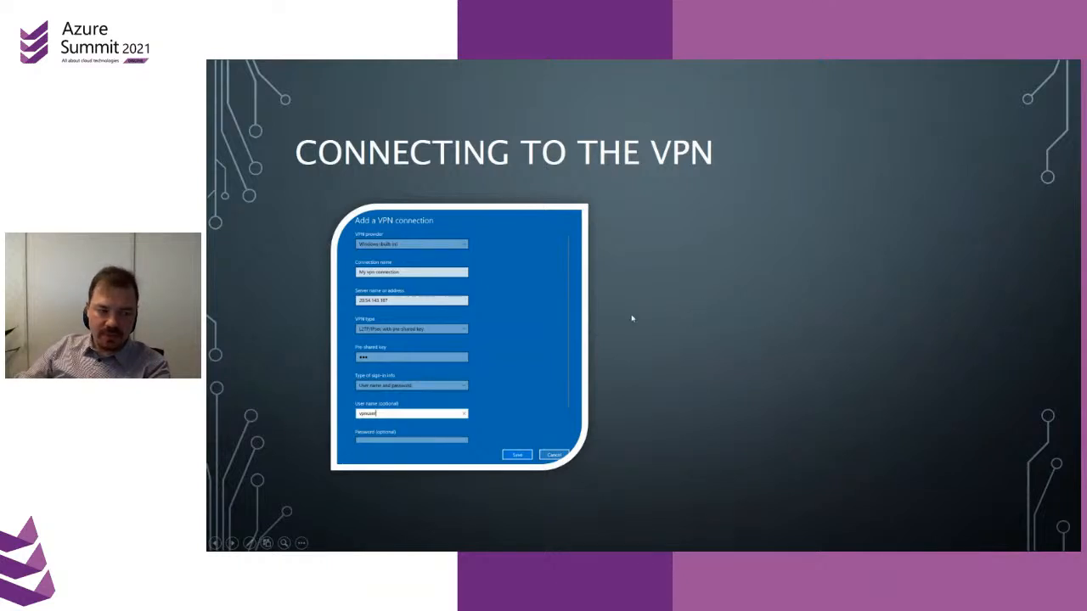
left_click(599, 348)
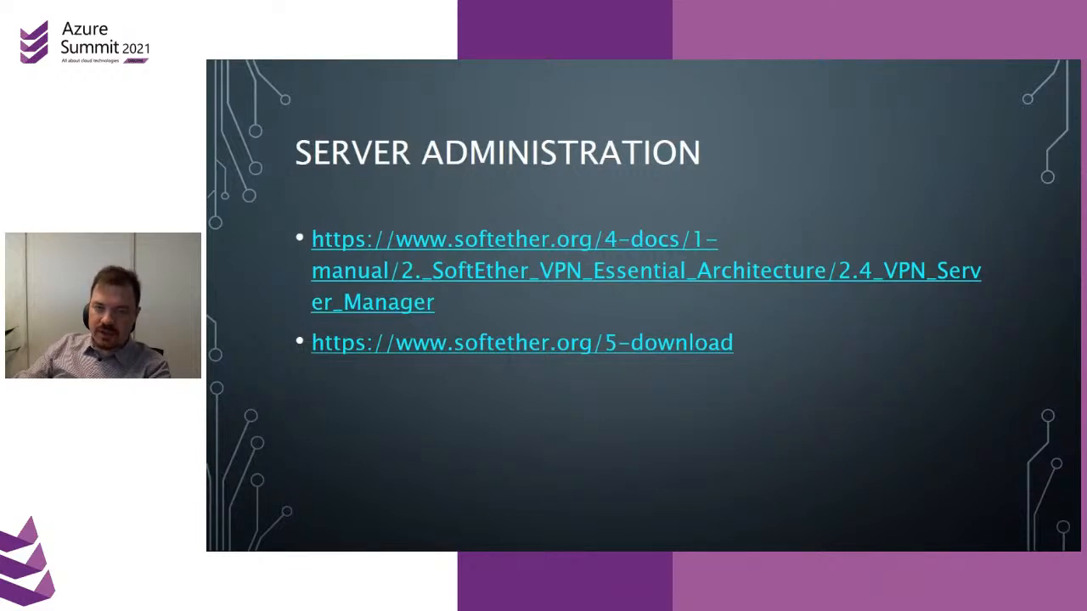
Switch to the browser's Docker Hub page for siomiz/softethervpn and examine the image's pull count, name and tags
key("alt+Tab")
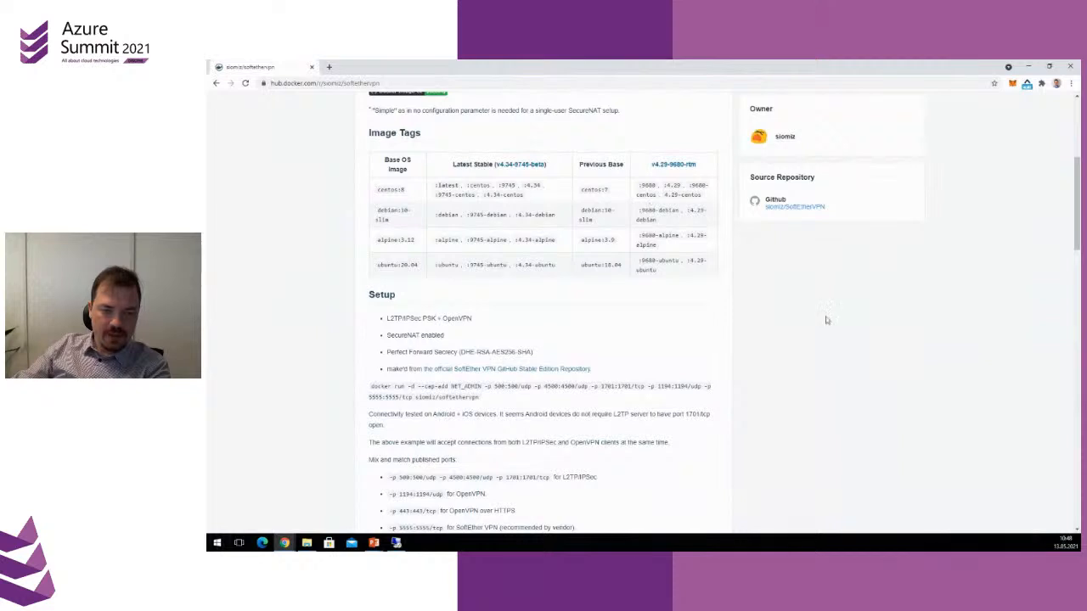
scroll(936, 347, "up", 4)
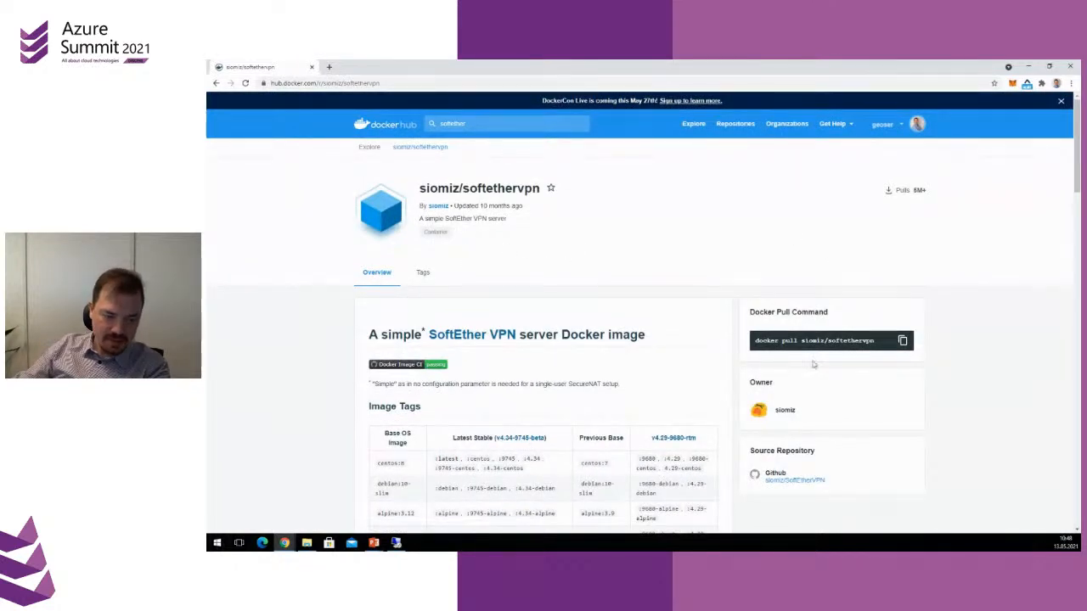
mouse_move(923, 192)
left_mouse_down()
mouse_move(909, 192)
mouse_move(933, 194)
left_mouse_up()
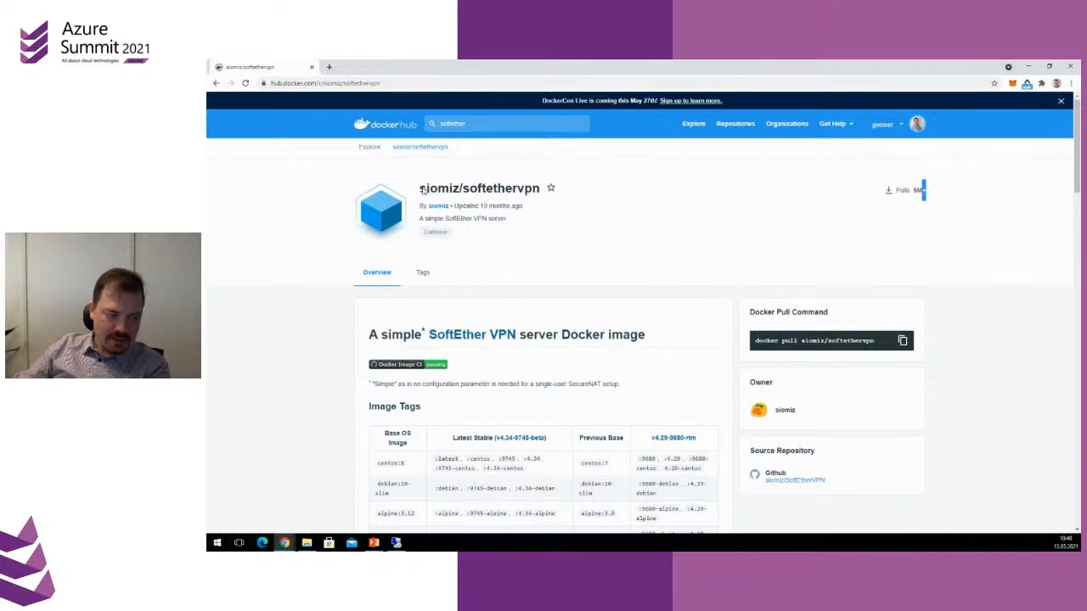
left_click_drag(422, 191, 537, 194)
scroll(496, 348, "down", 2)
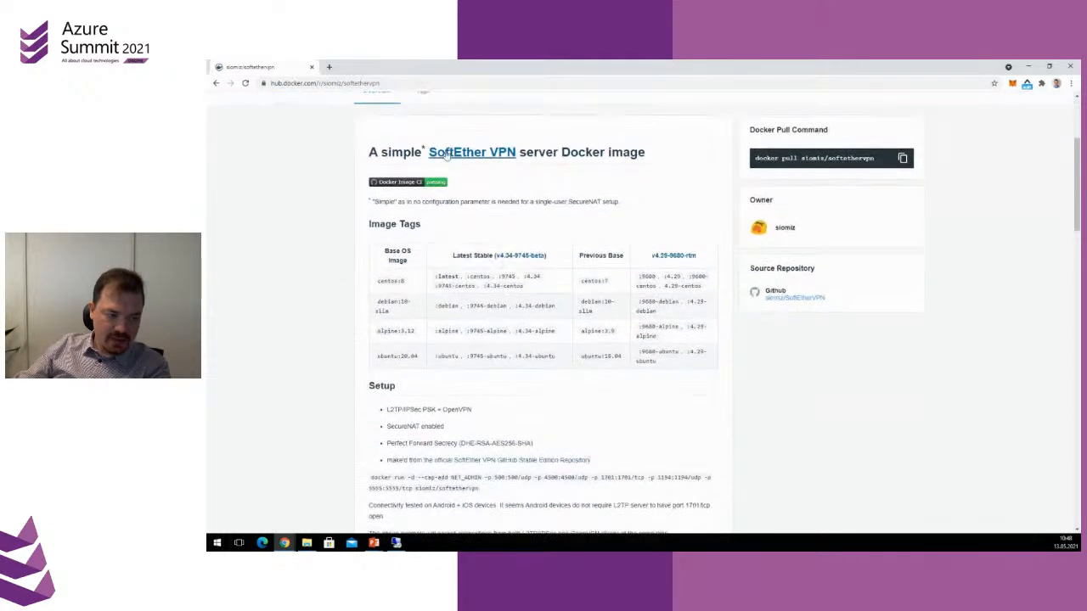
scroll(585, 304, "down", 1)
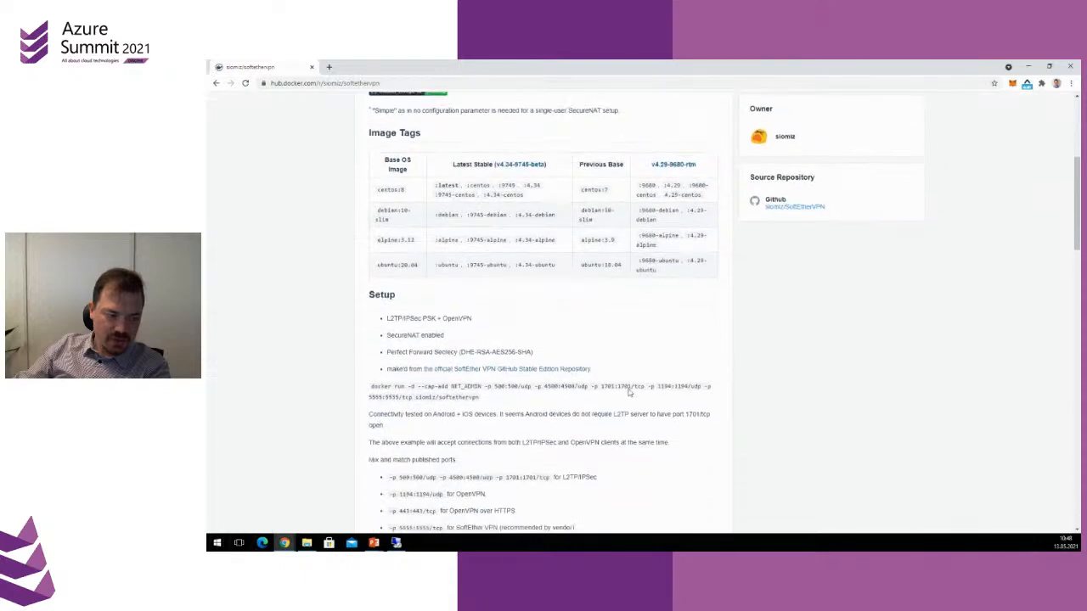
Enlarge the Docker Hub page and read the image's setup, published ports, credentials, configuration and management command sections
scroll(645, 418, "up", 2, "ctrl")
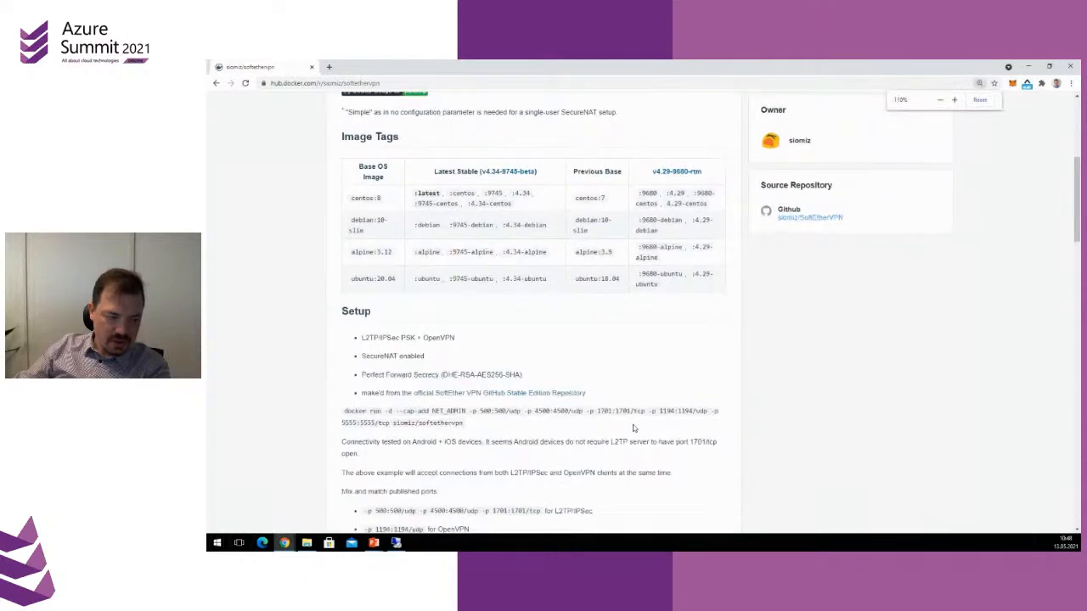
scroll(633, 428, "up", 1, "ctrl")
scroll(382, 343, "down", 3)
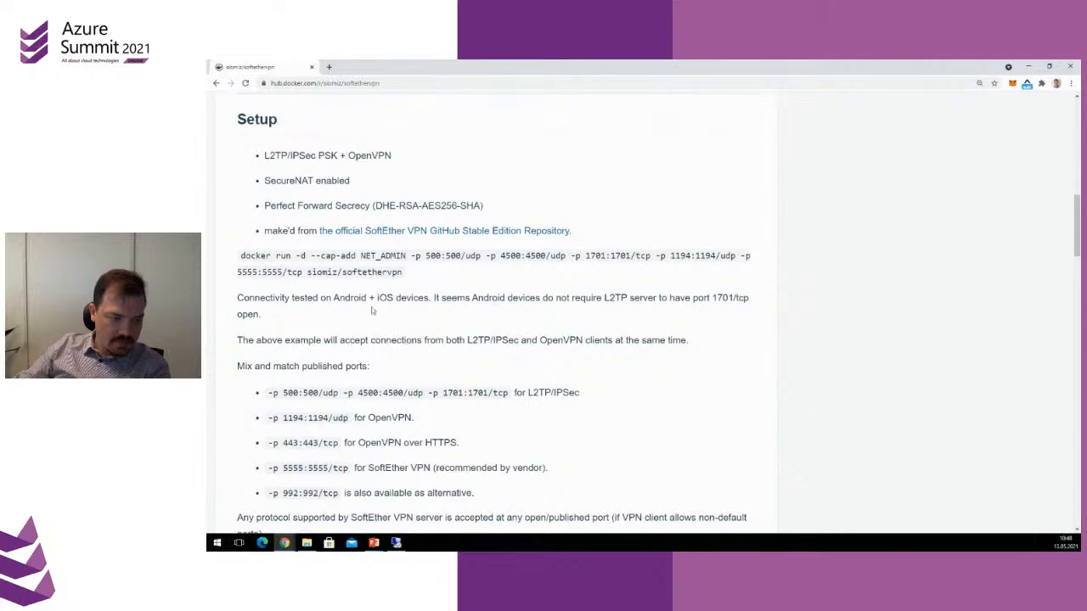
scroll(312, 299, "up", 6)
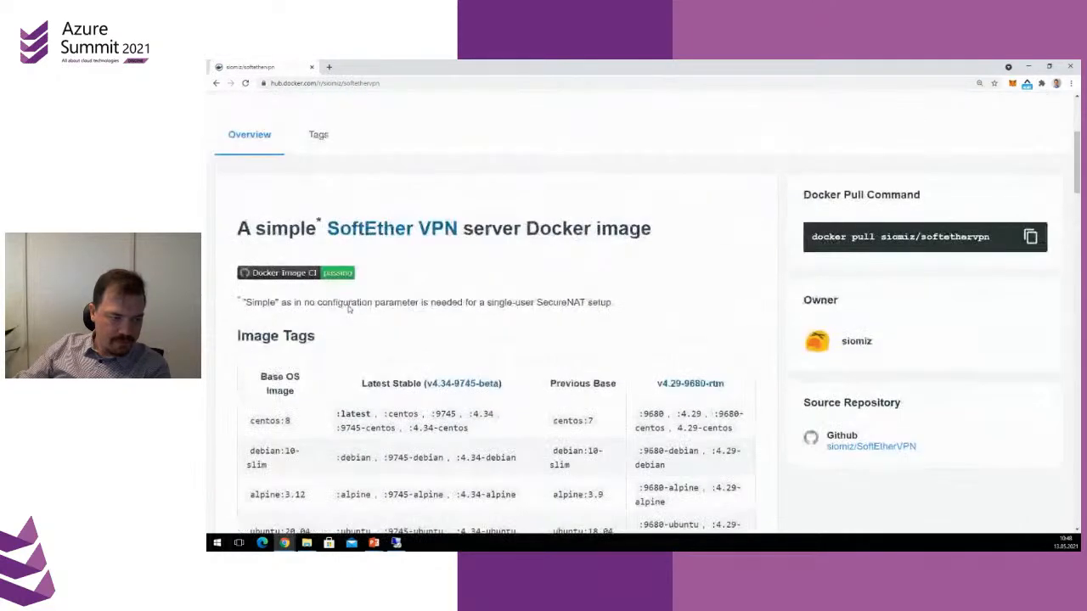
scroll(435, 322, "up", 3)
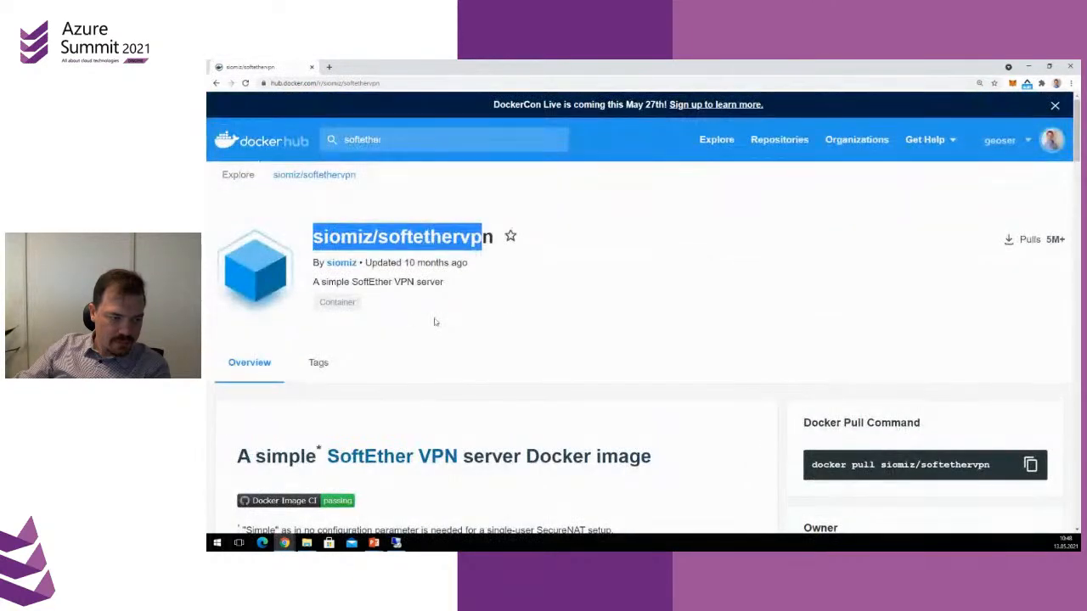
scroll(467, 334, "down", 2)
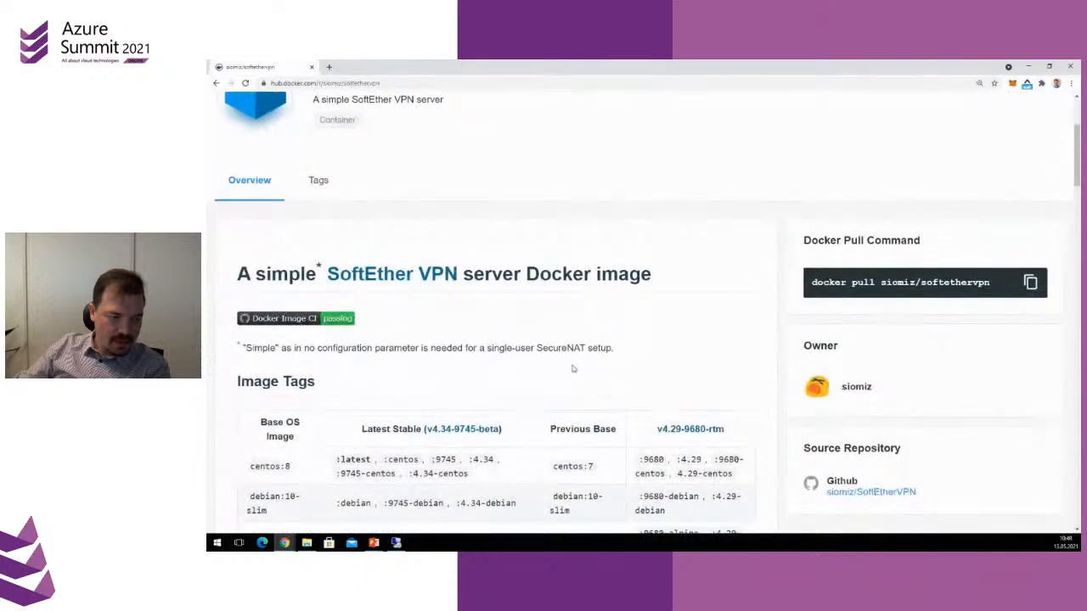
scroll(433, 370, "down", 10)
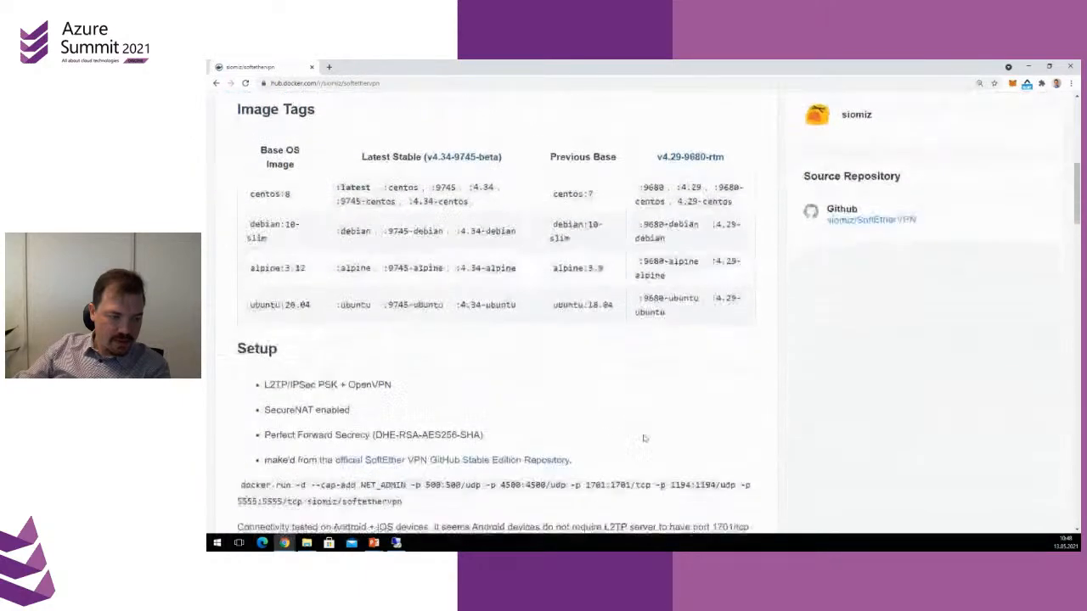
scroll(645, 437, "down", 4)
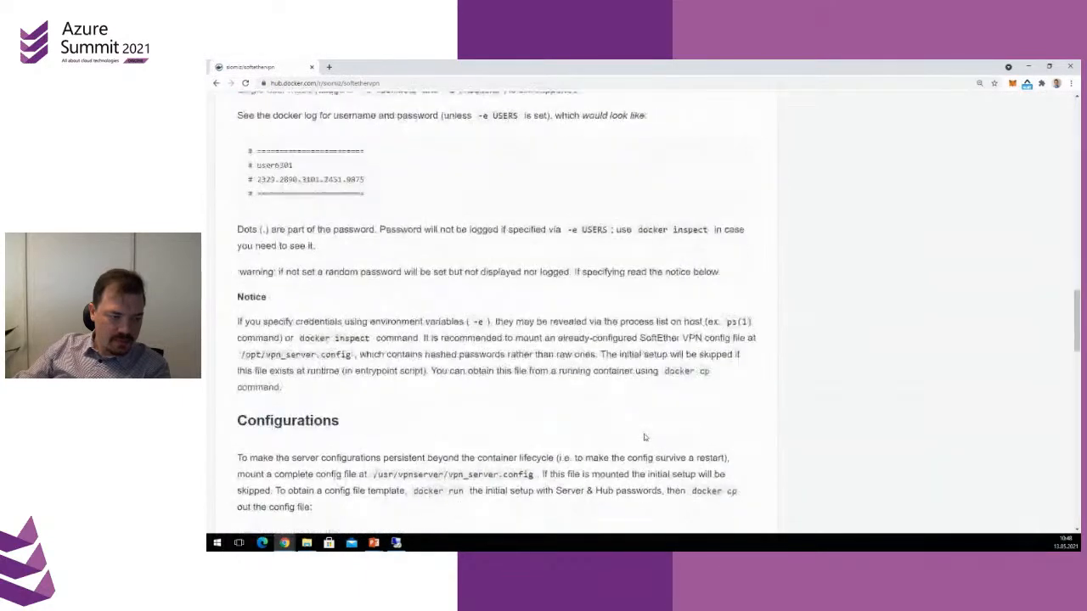
scroll(645, 437, "down", 8)
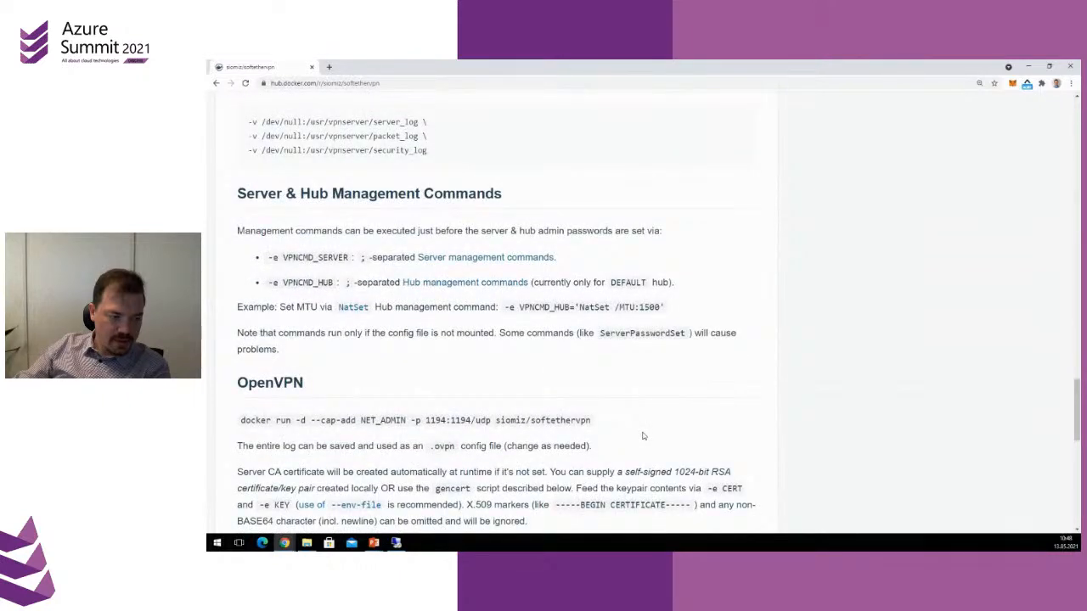
scroll(643, 436, "up", 20)
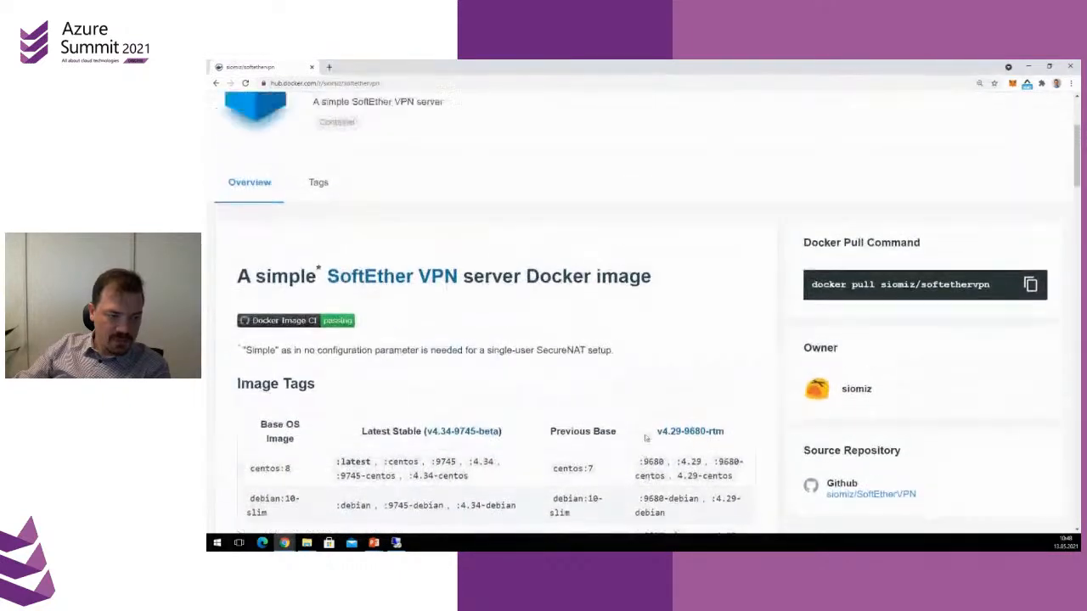
Return the page zoom to 100% and review the image's supported protocols, docker run command and overview heading
key("ctrl+minus")
key("ctrl+minus")
key("ctrl+minus")
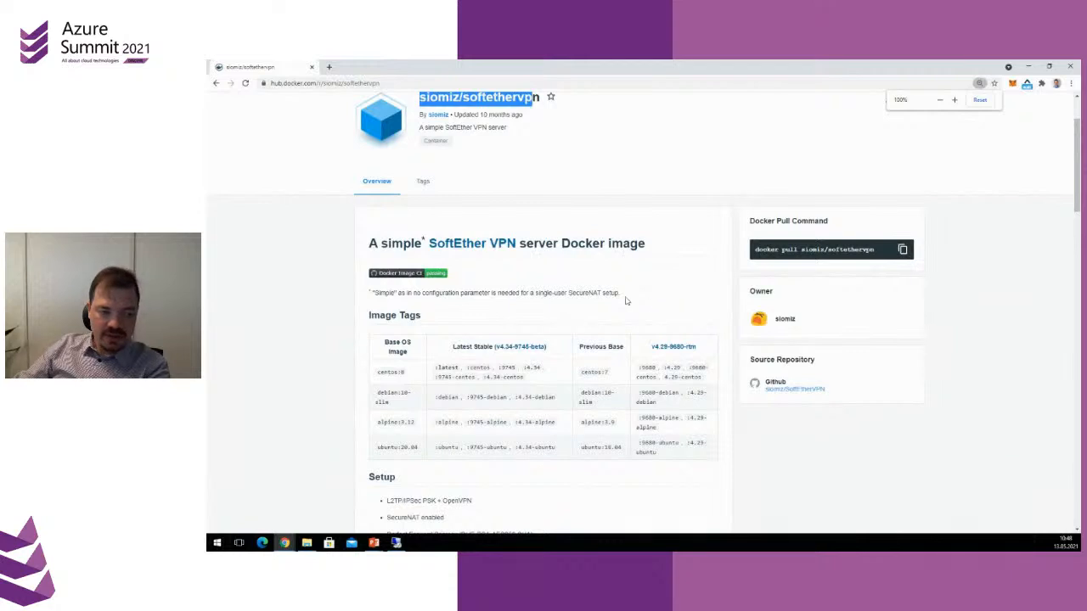
scroll(602, 447, "down", 2)
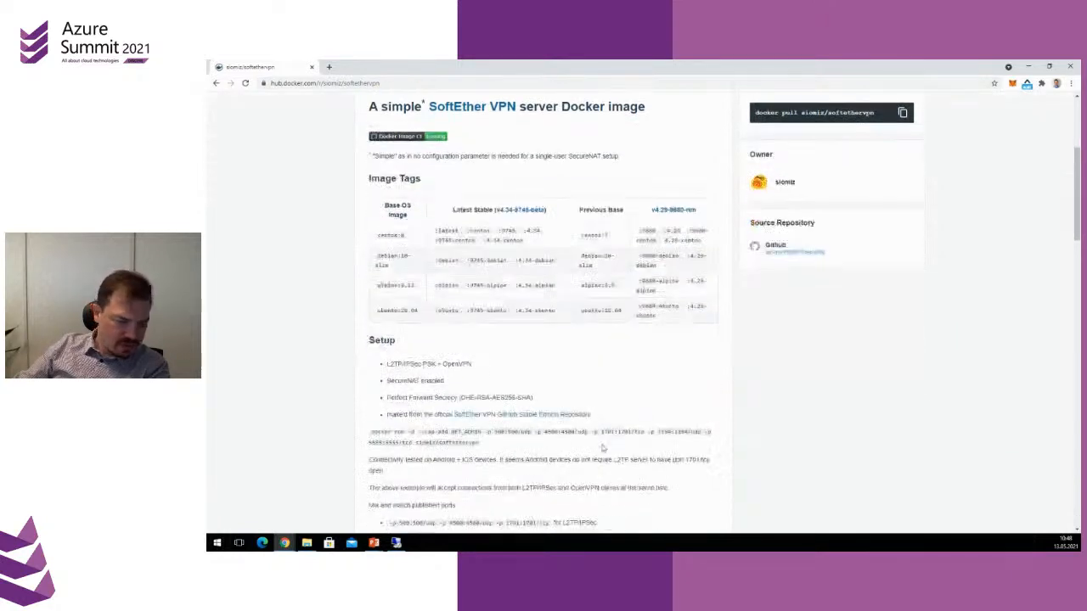
scroll(602, 448, "down", 1)
left_click_drag(391, 415, 661, 442)
left_click(696, 452)
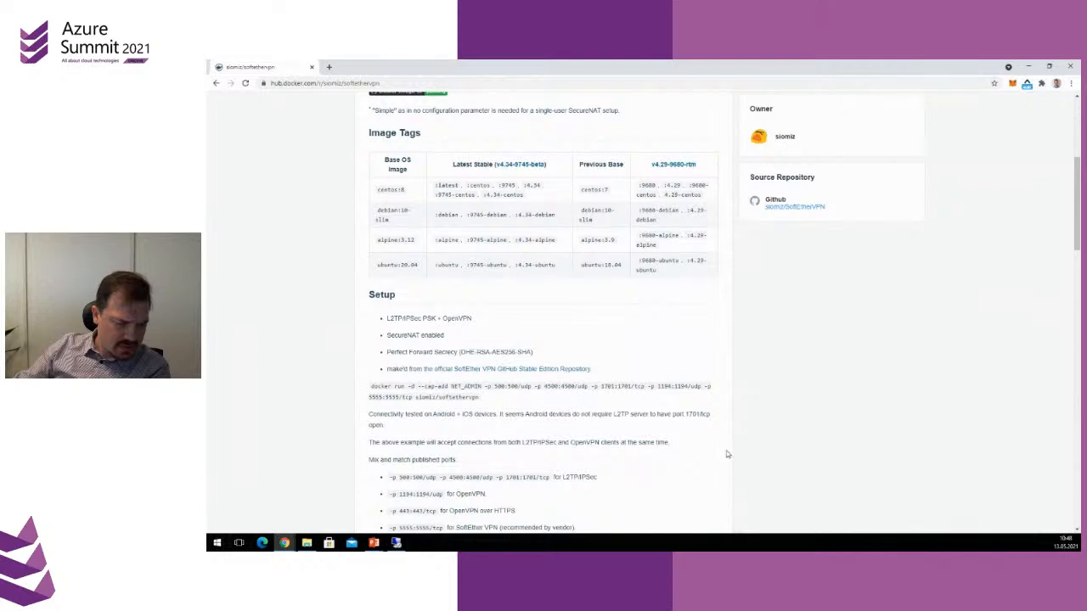
scroll(762, 461, "up", 6)
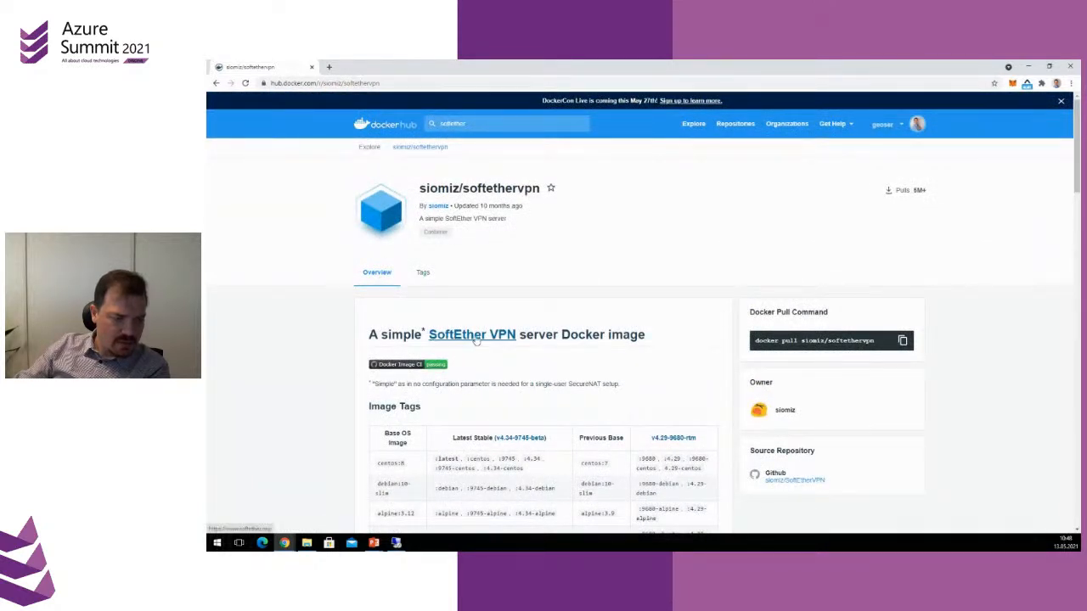
scroll(477, 340, "down", 2)
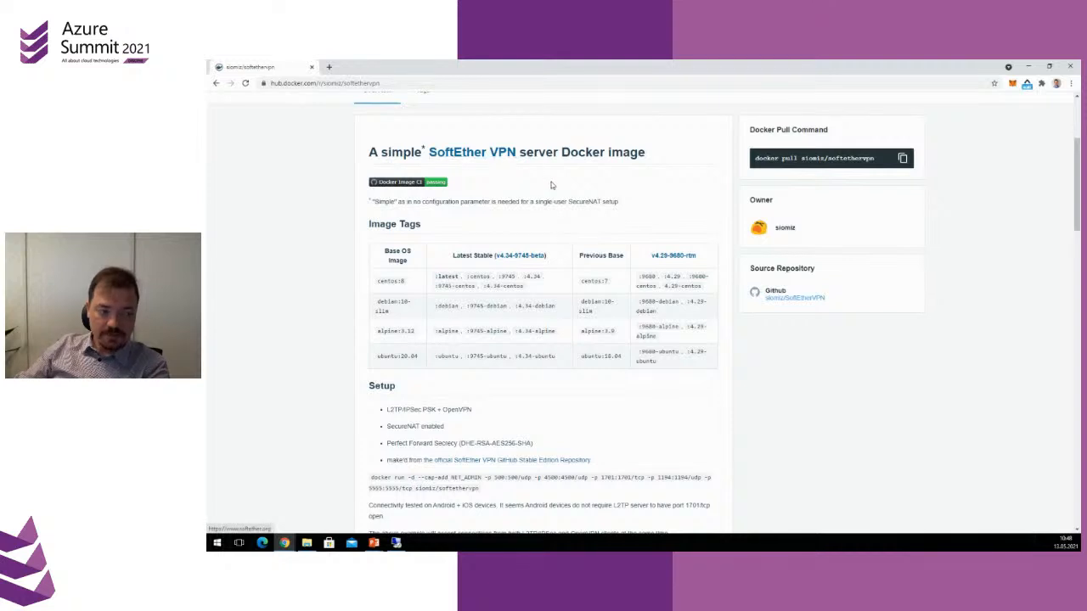
scroll(669, 251, "up", 2)
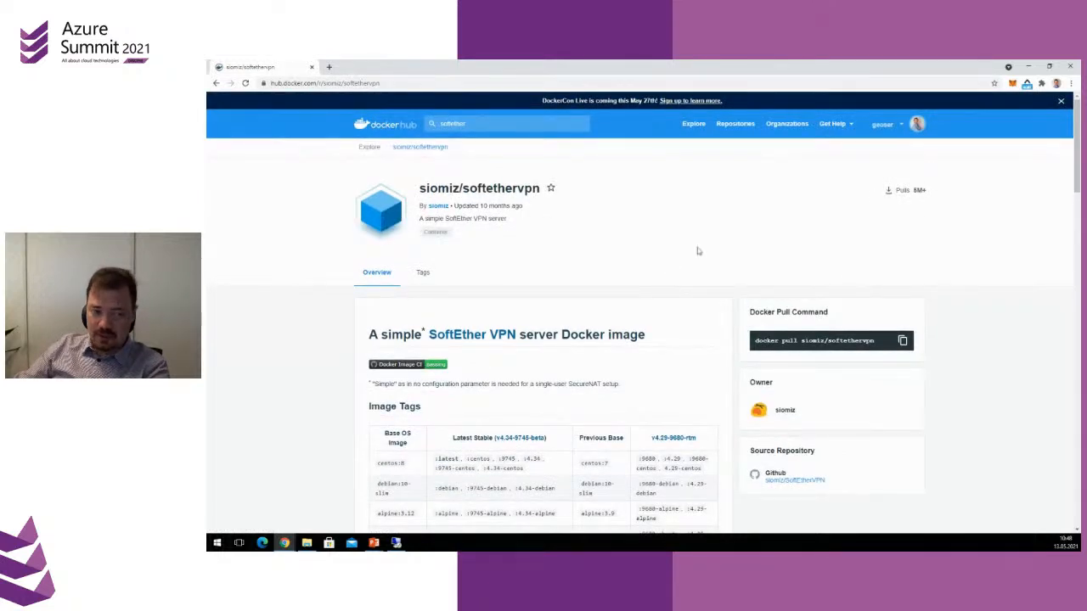
Minimise the Docker Hub browser window and advance the PowerPoint slideshow to the "What else?" slide
left_click(1029, 66)
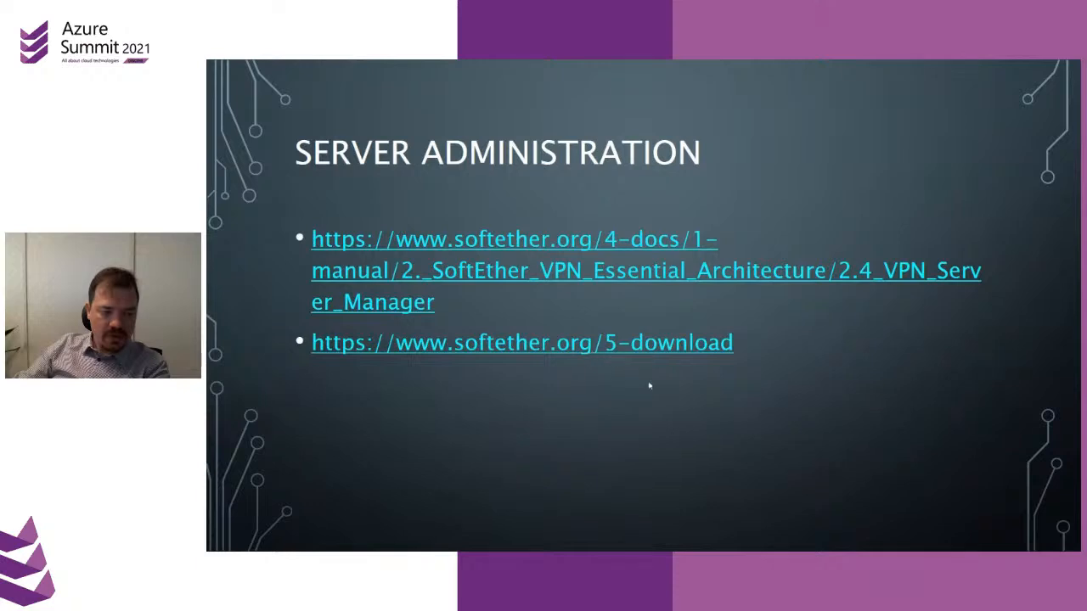
left_click(649, 386)
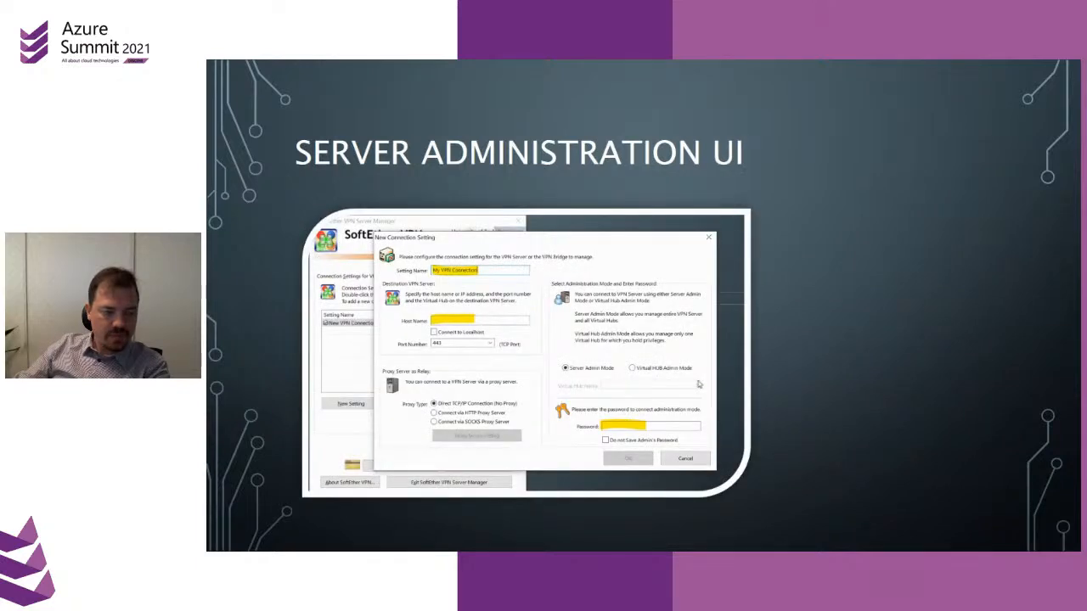
left_click(632, 448)
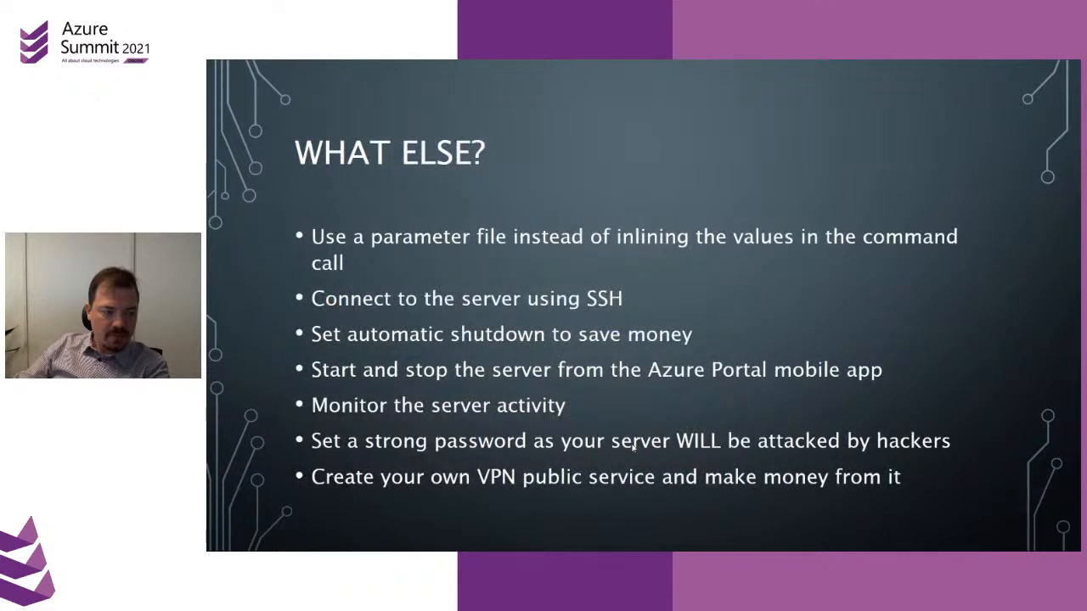